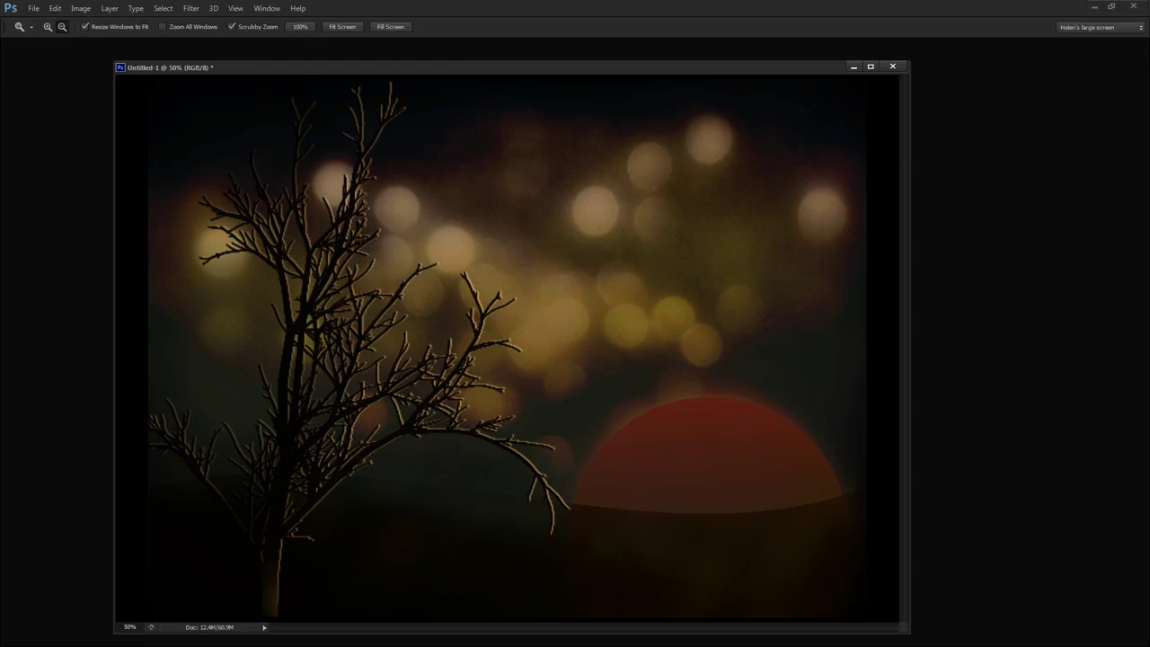
Step: Show the Layers panel and hide the shadow, gradient, sun and hill layers to compare
key(F7)
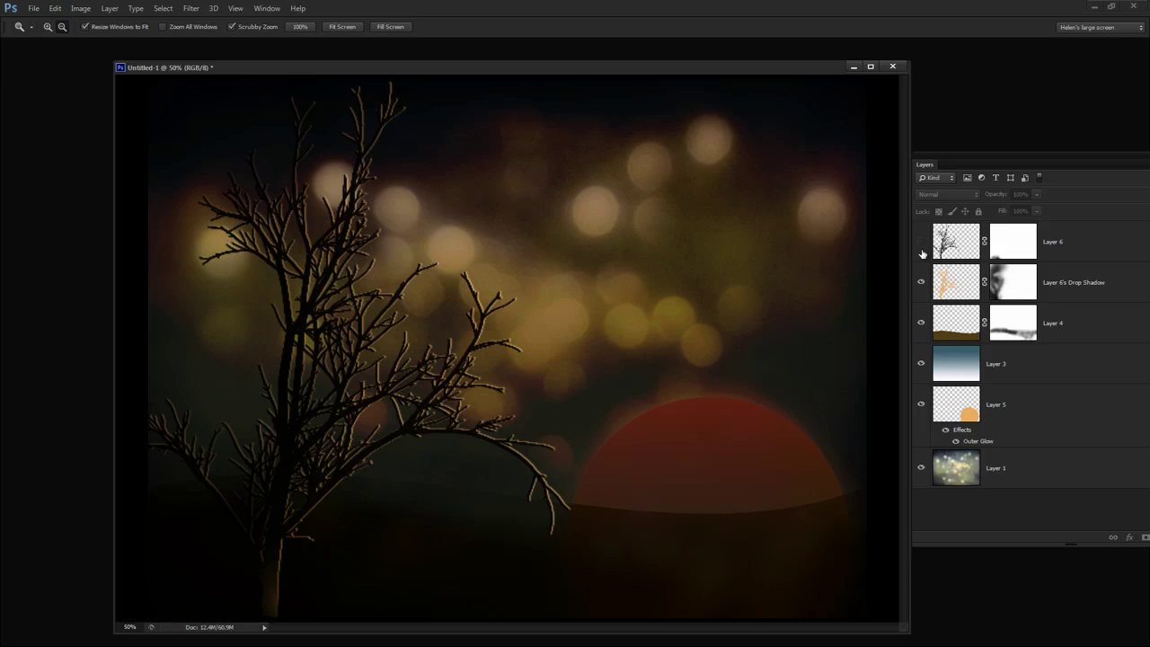
click(922, 282)
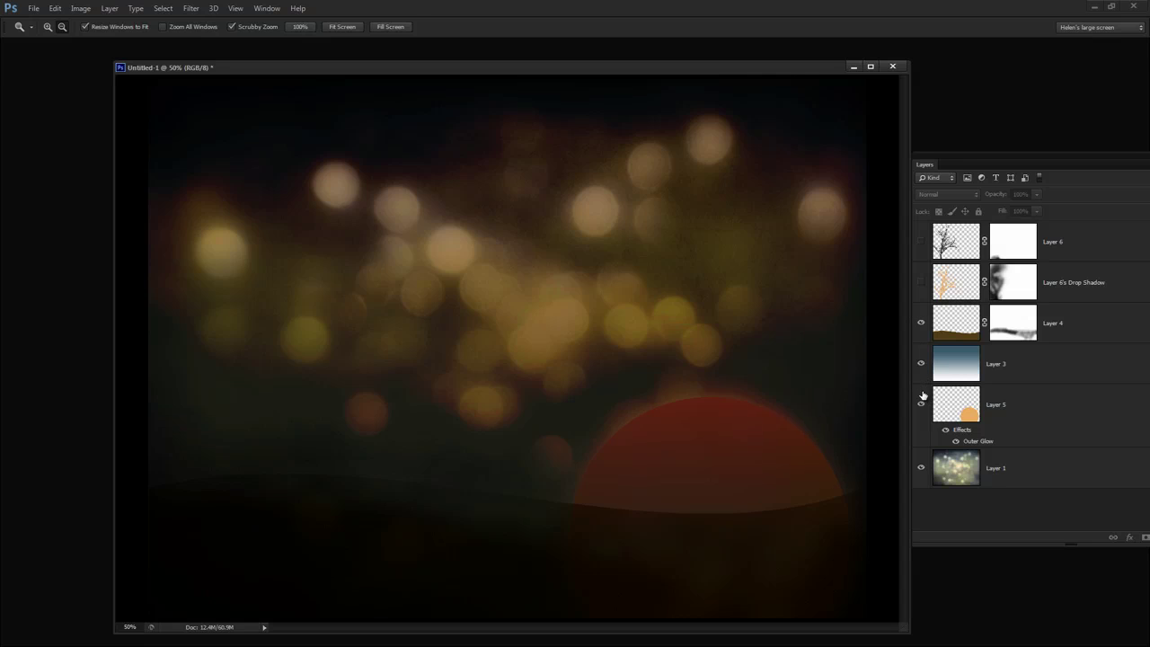
click(920, 364)
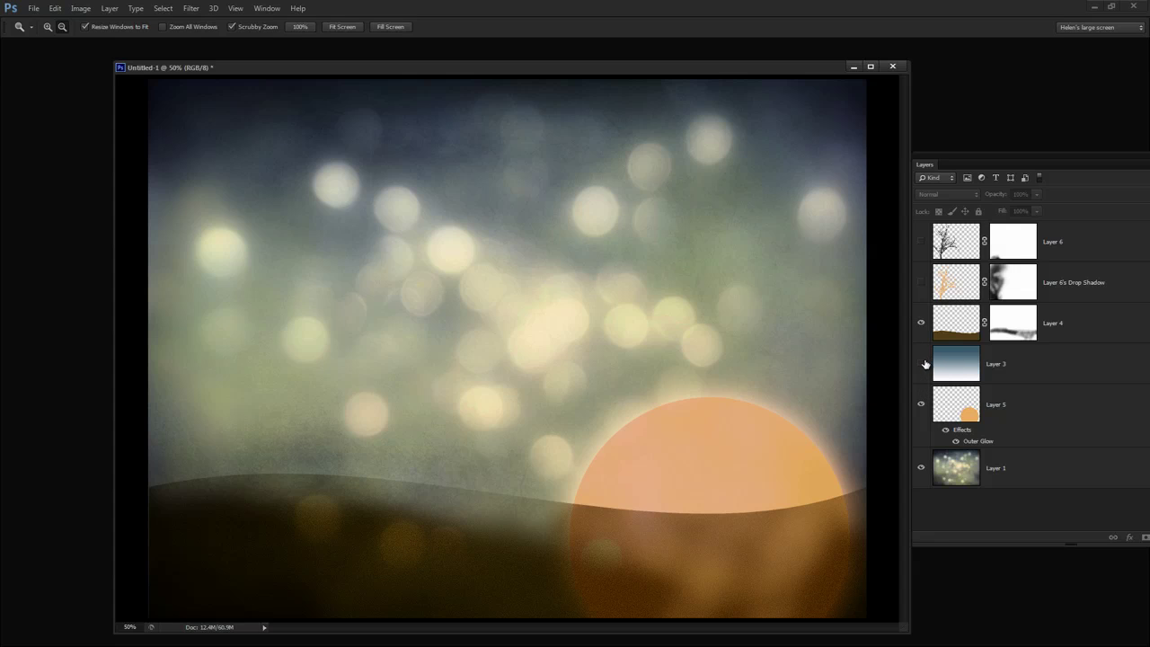
click(921, 364)
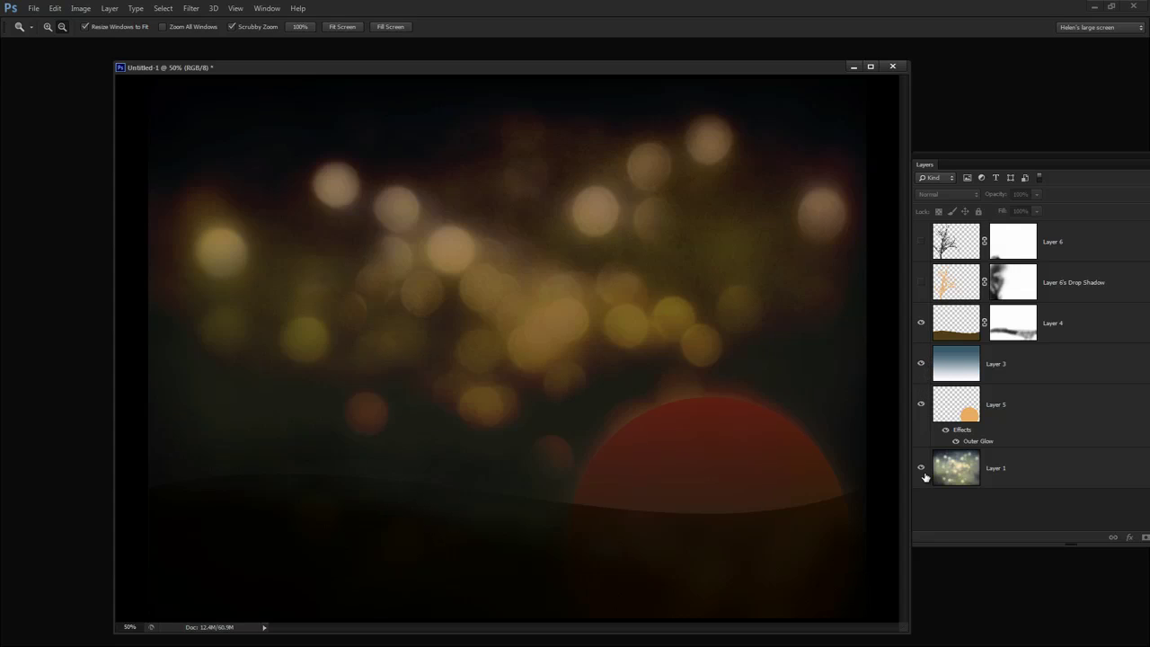
click(921, 406)
click(920, 364)
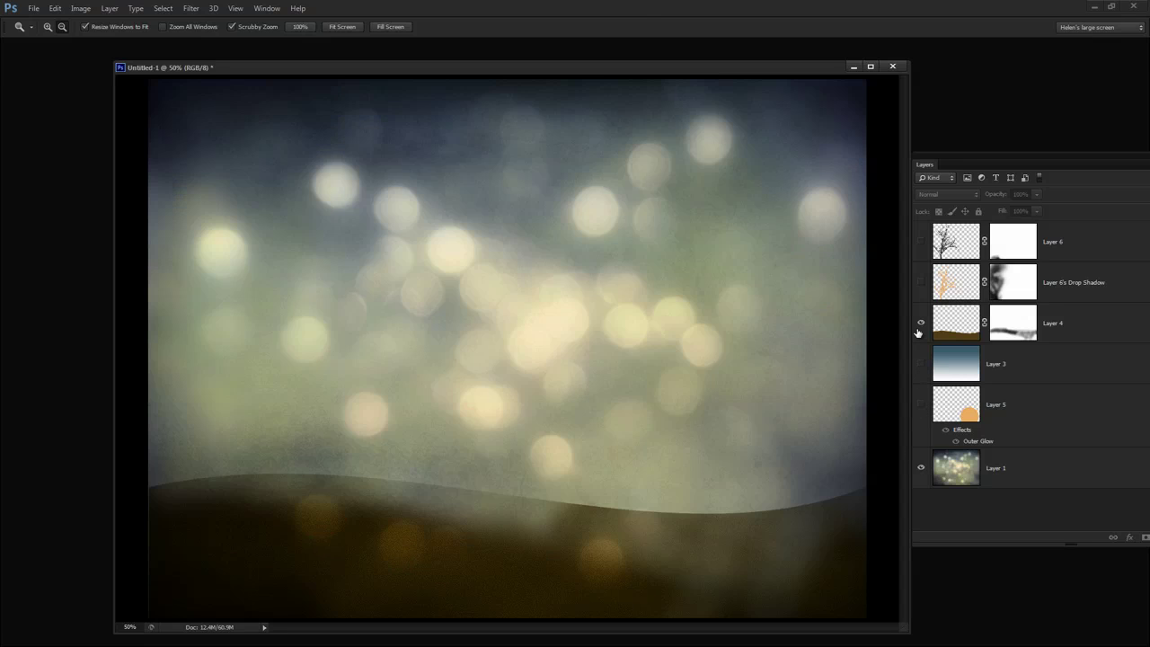
click(921, 322)
Step: Turn the hill, gradient, sun, tree and shadow layers back on, then minimize the document
click(919, 323)
click(920, 364)
click(921, 404)
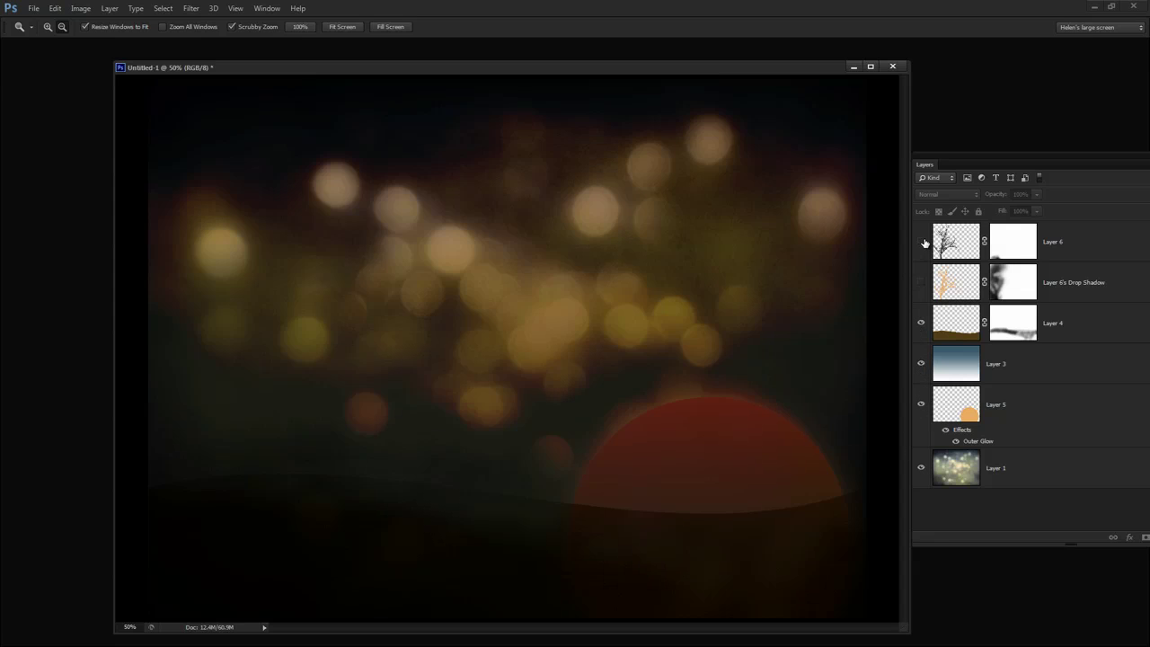
click(922, 242)
click(920, 282)
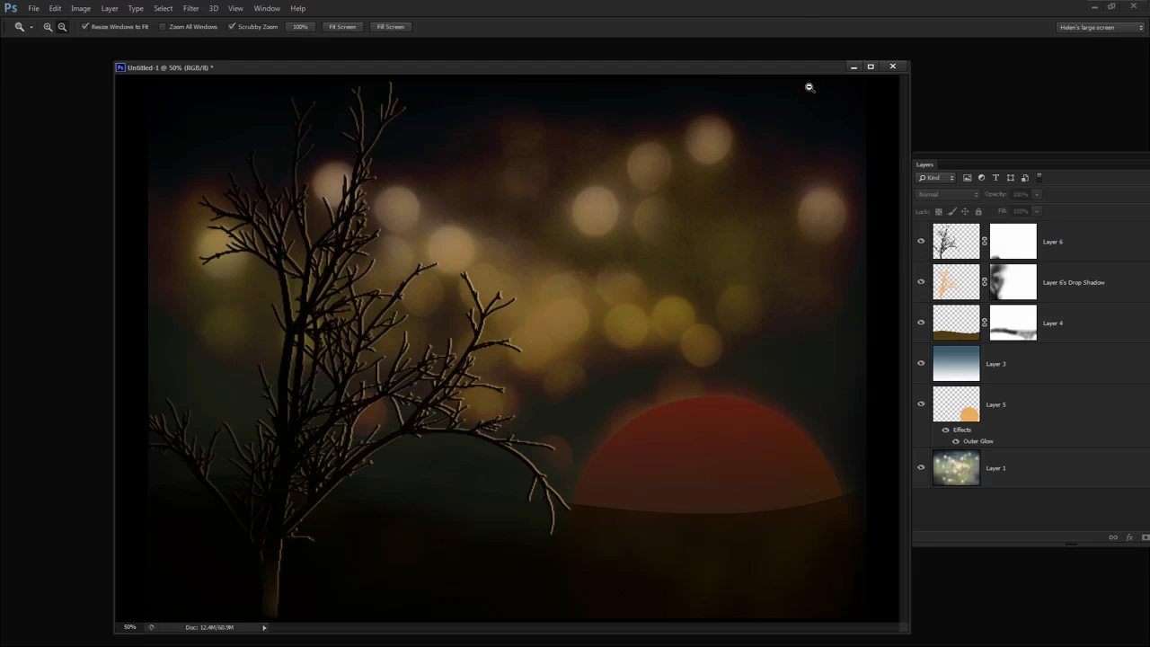
click(853, 66)
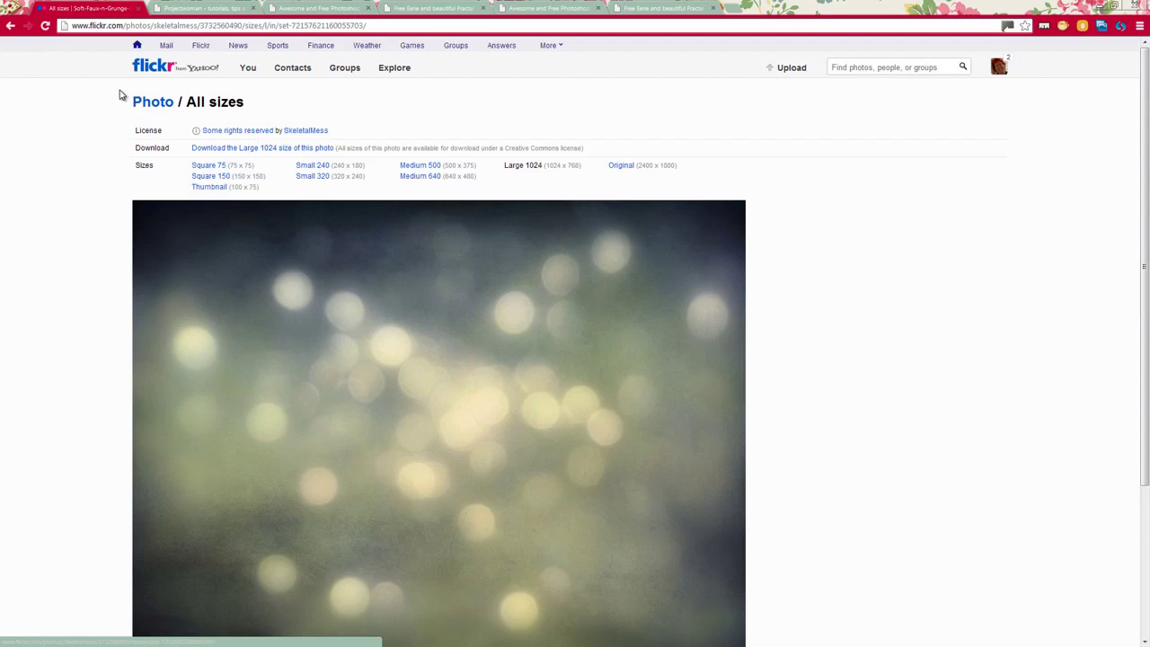
Step: Select the photo owner's credit and the Large 1024 download line, then clear the selection
double_click(306, 133)
click(308, 135)
double_click(310, 135)
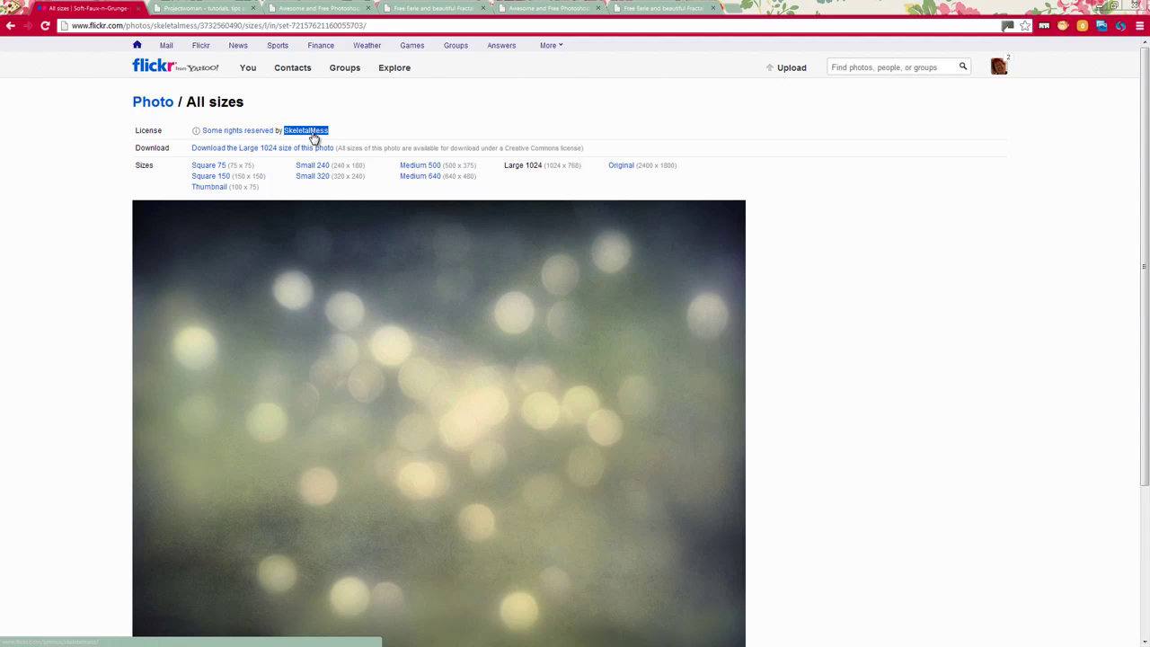
triple_click(284, 152)
click(267, 154)
triple_click(272, 150)
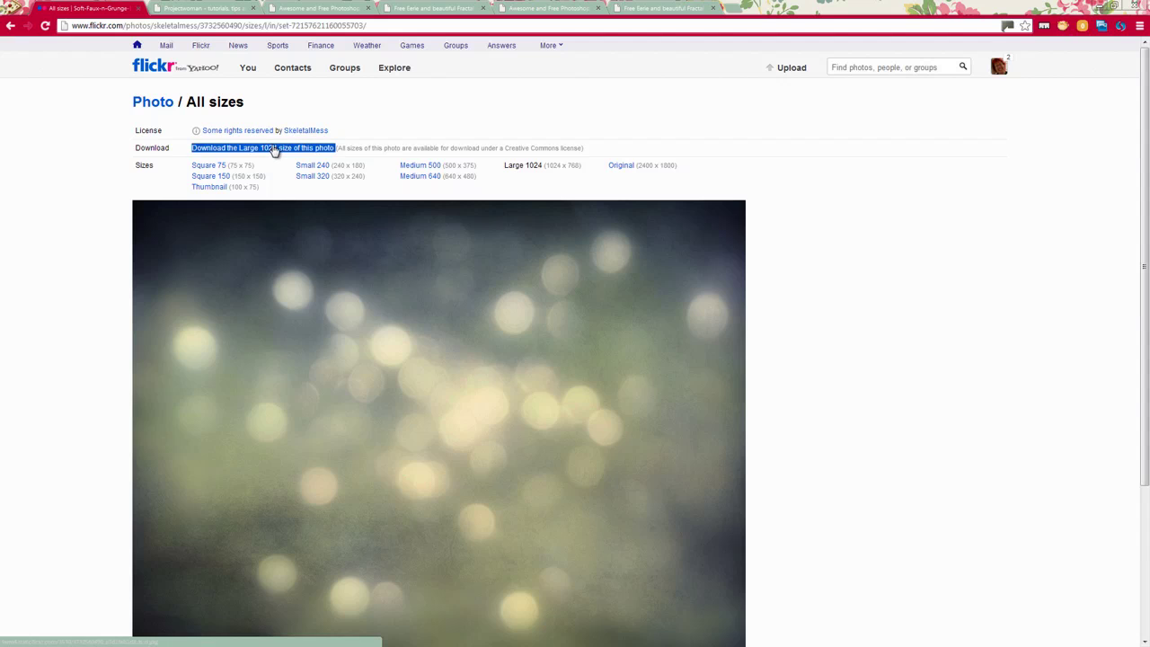
click(186, 90)
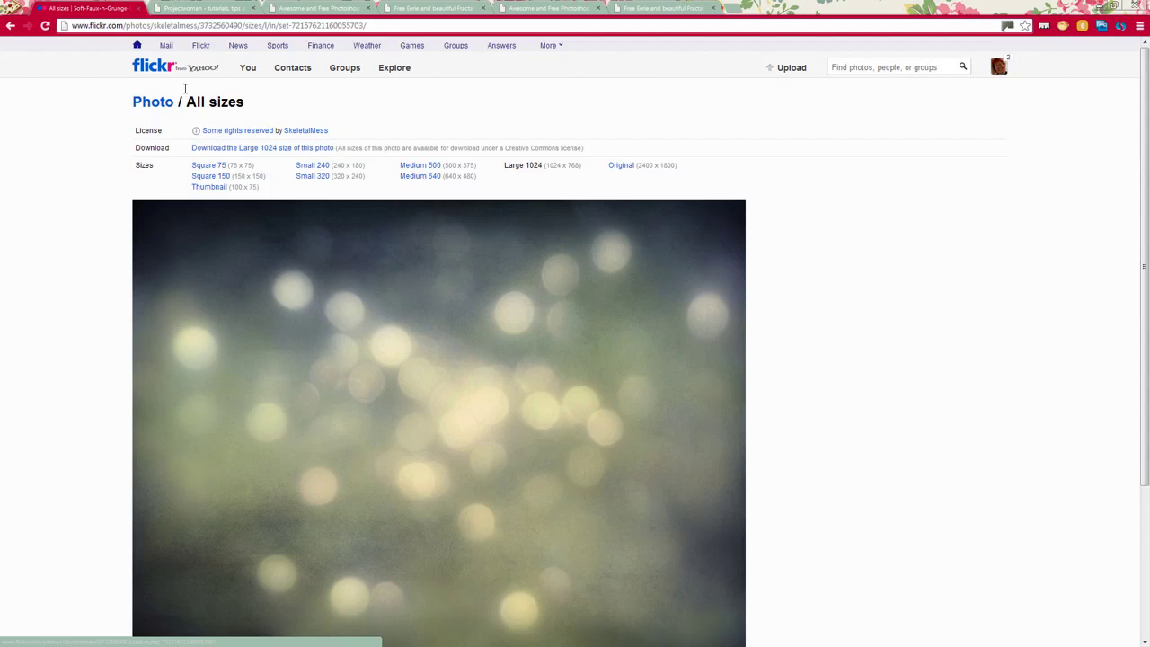
Step: Return to the Texture of the Day 2009 set and view all sizes of the bokeh photo
click(10, 25)
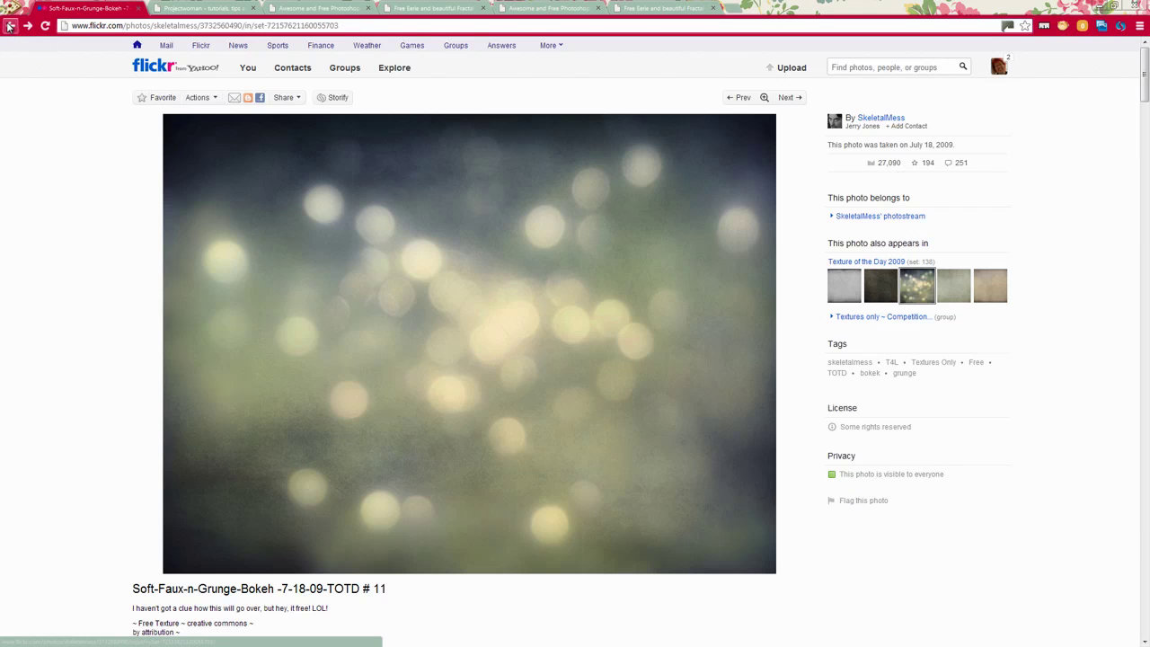
click(9, 25)
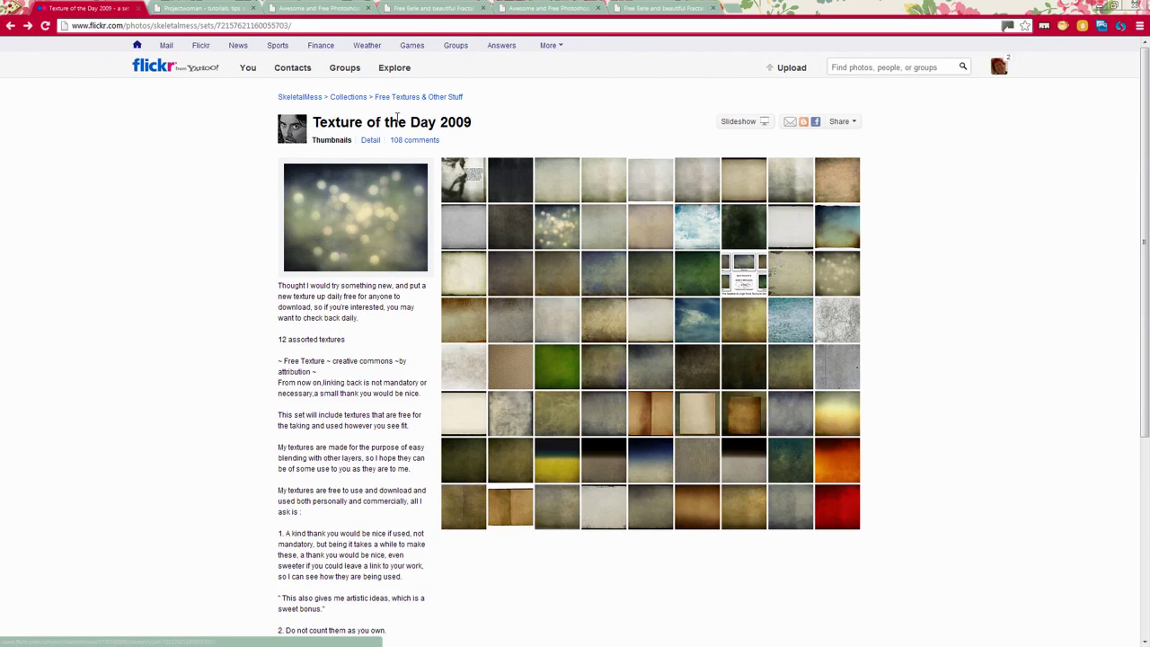
click(555, 223)
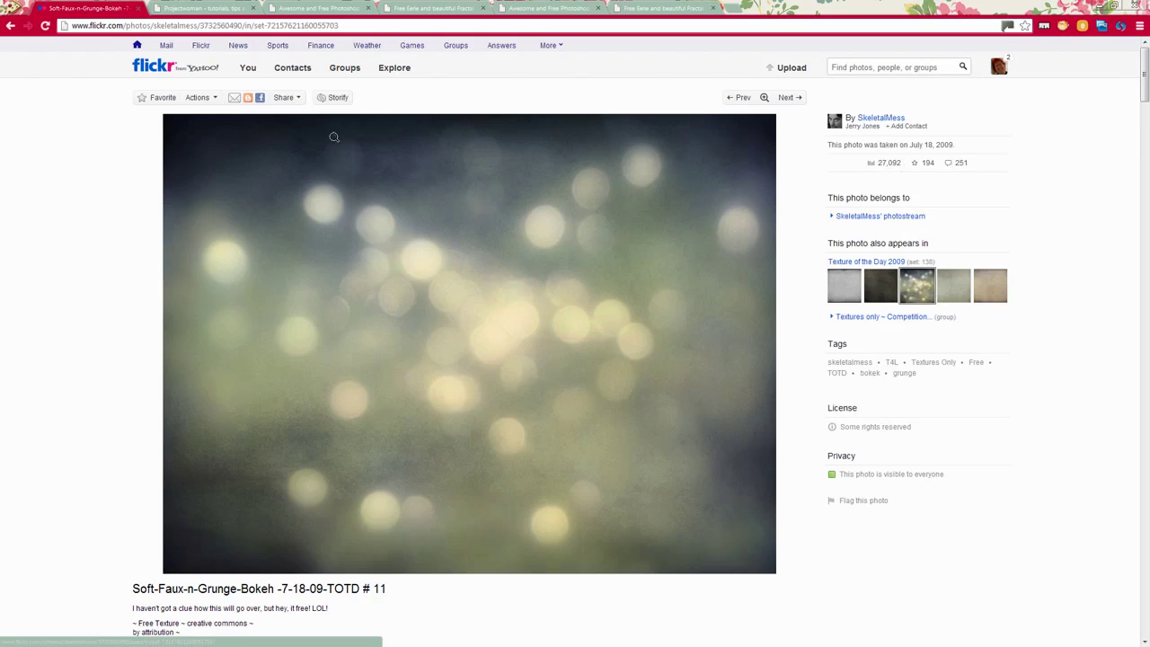
click(201, 97)
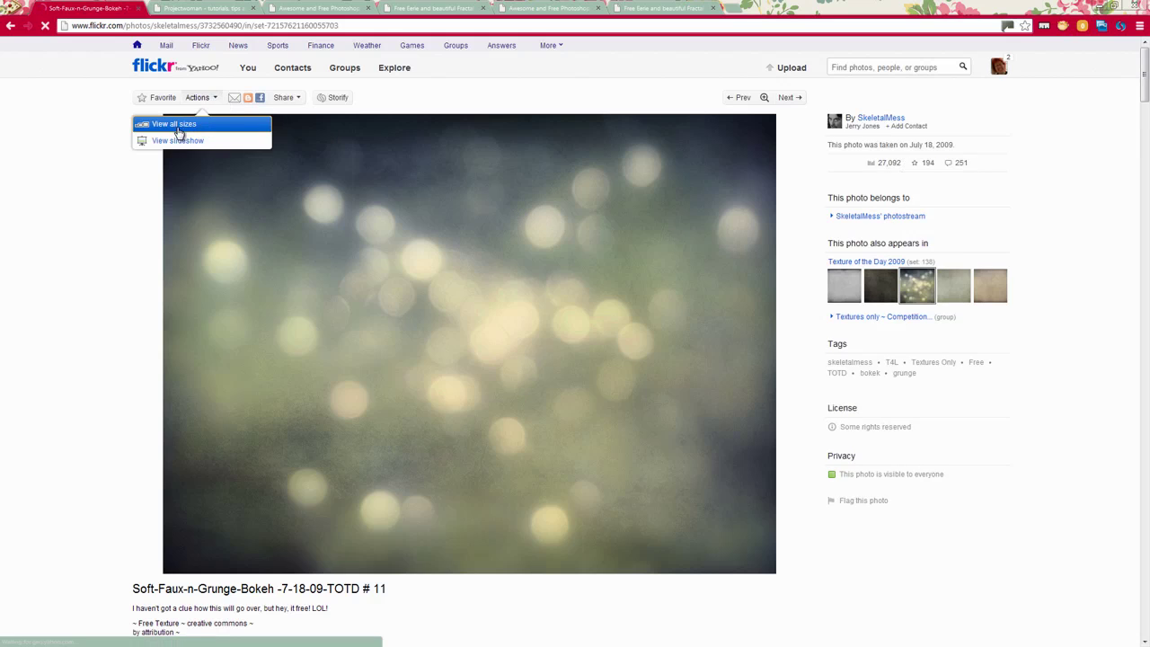
click(175, 124)
Step: Download the Large 1024 version of the bokeh photo and bring up the download's options
drag(167, 160, 221, 151)
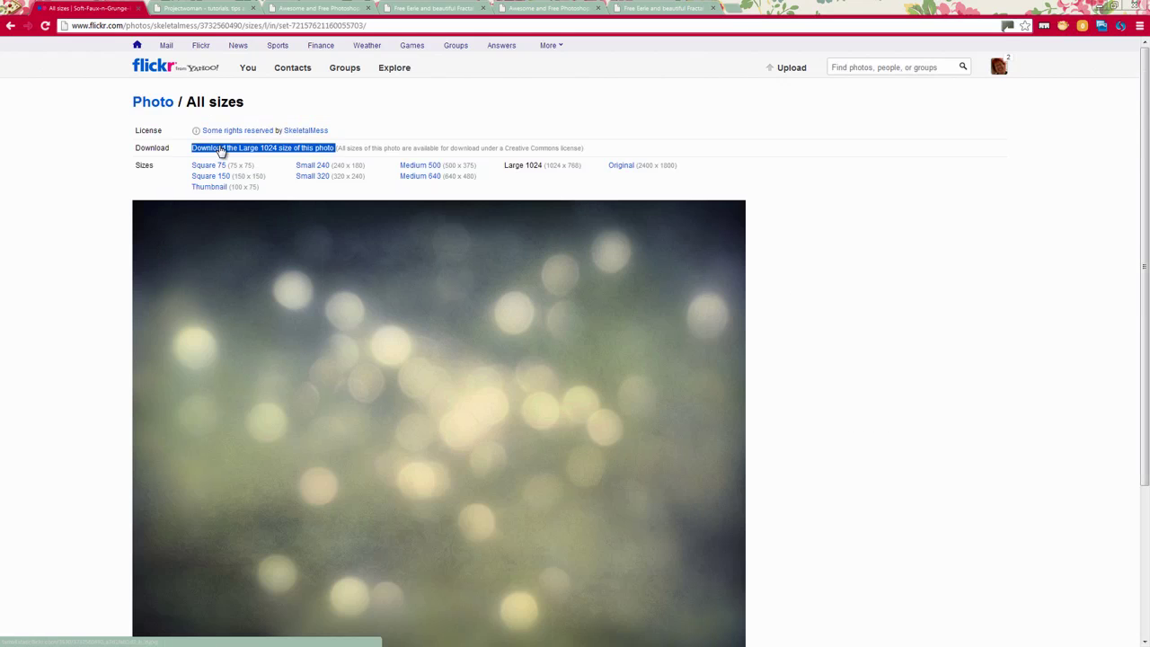
click(221, 151)
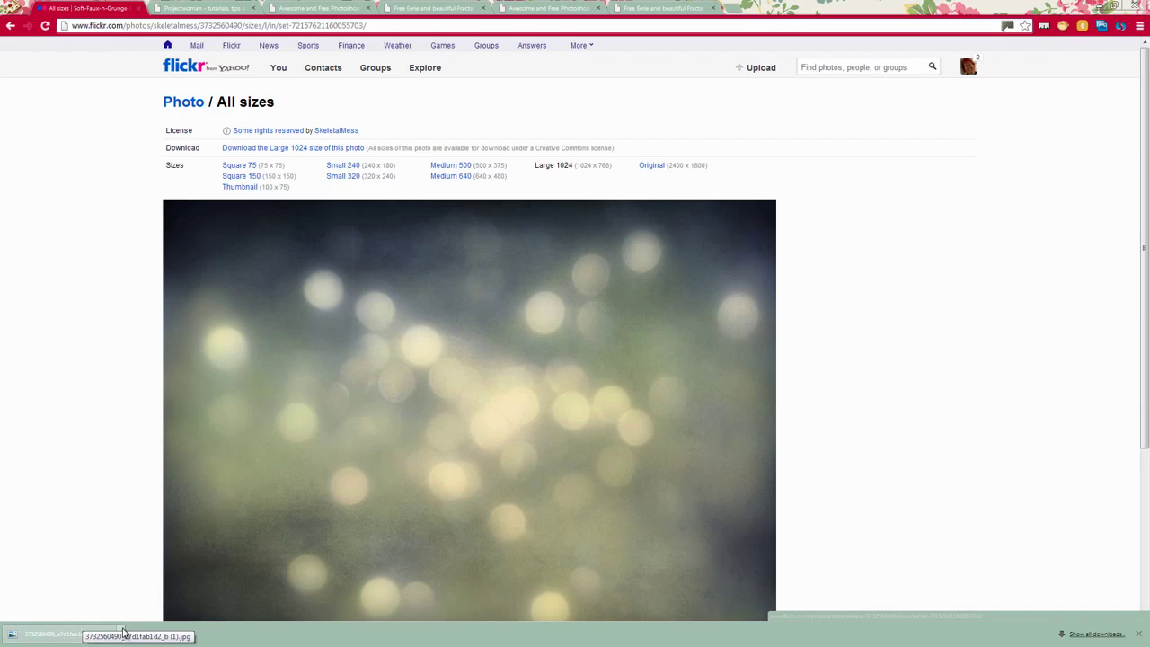
click(121, 635)
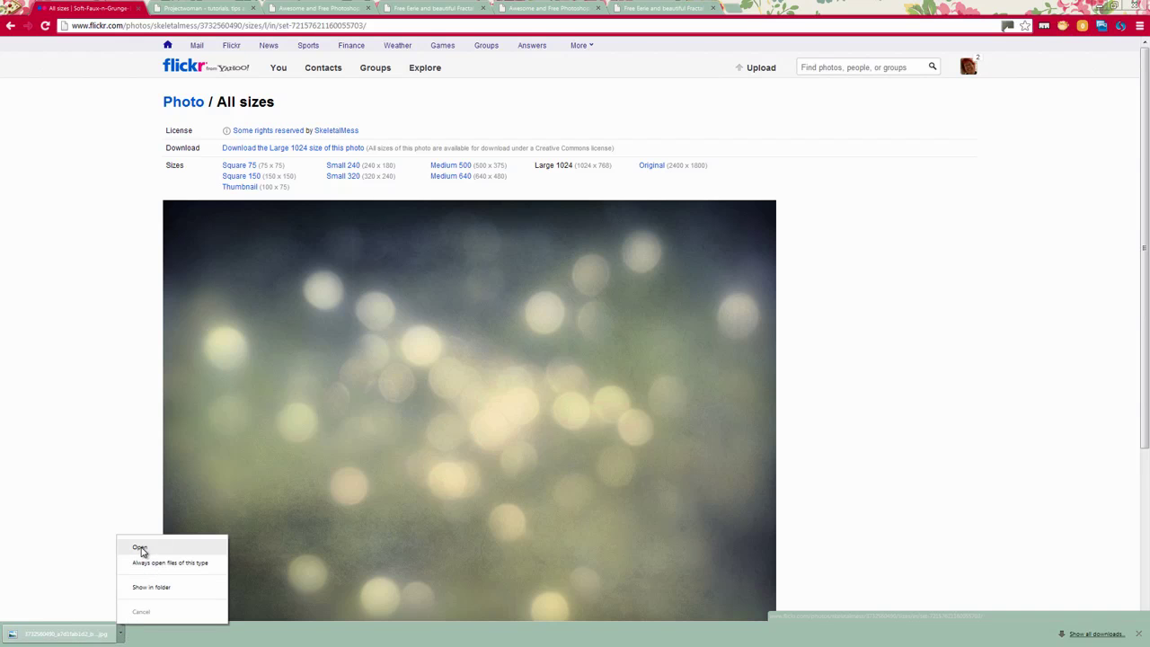
Step: Show the downloaded bokeh JPG in its Downloads folder and move Chrome down and aside
click(153, 588)
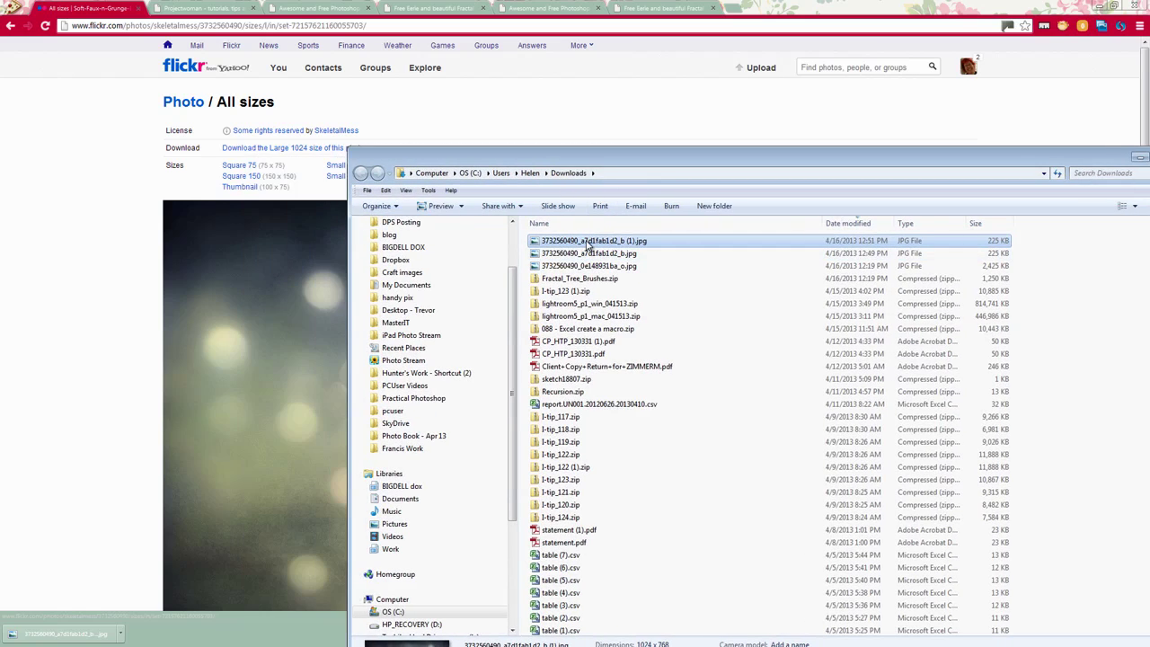
right_click(589, 241)
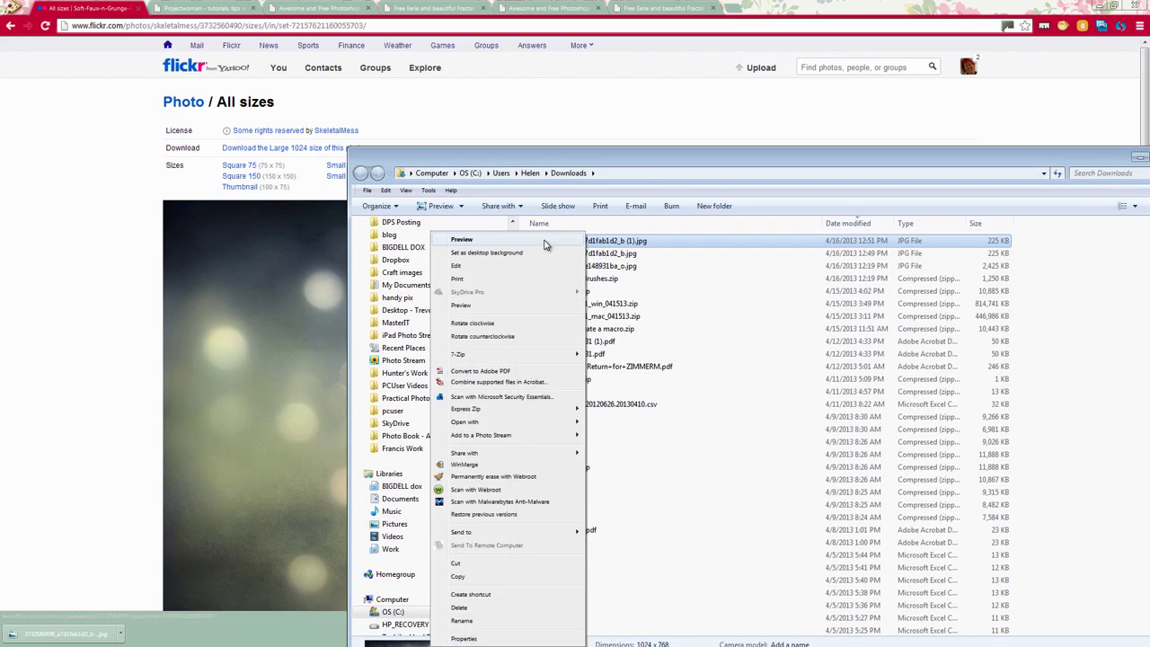
mouse_move(485, 422)
drag(766, 6, 891, 368)
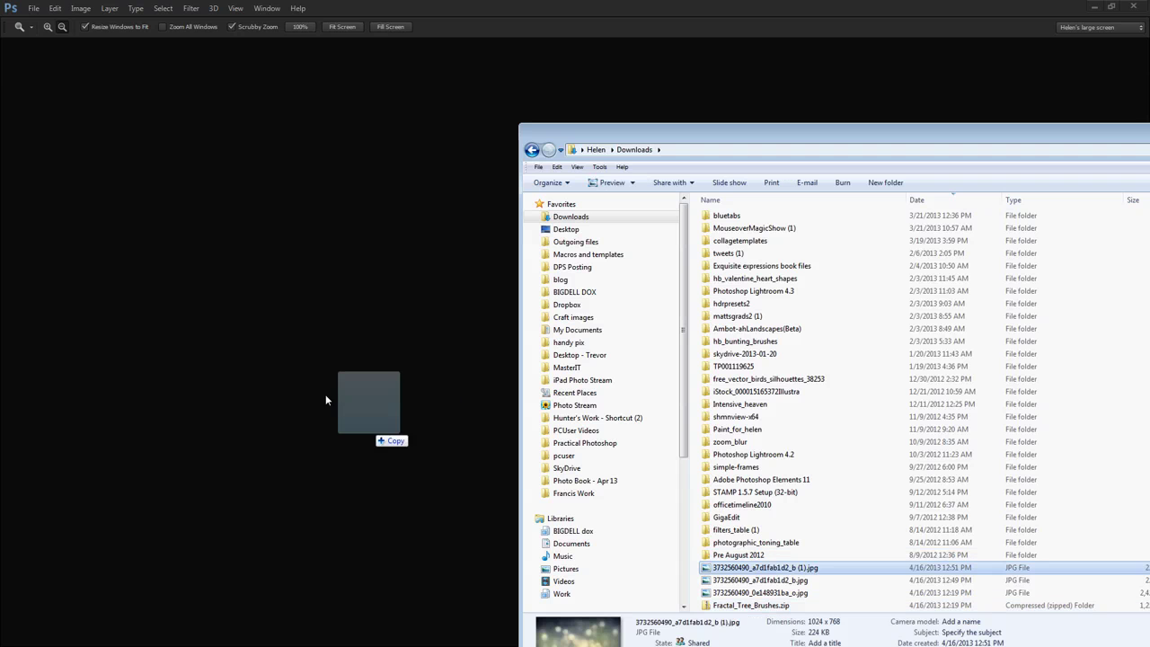
Step: Drag the bokeh JPG into Photoshop as a new document and reposition its window
drag(329, 393, 290, 344)
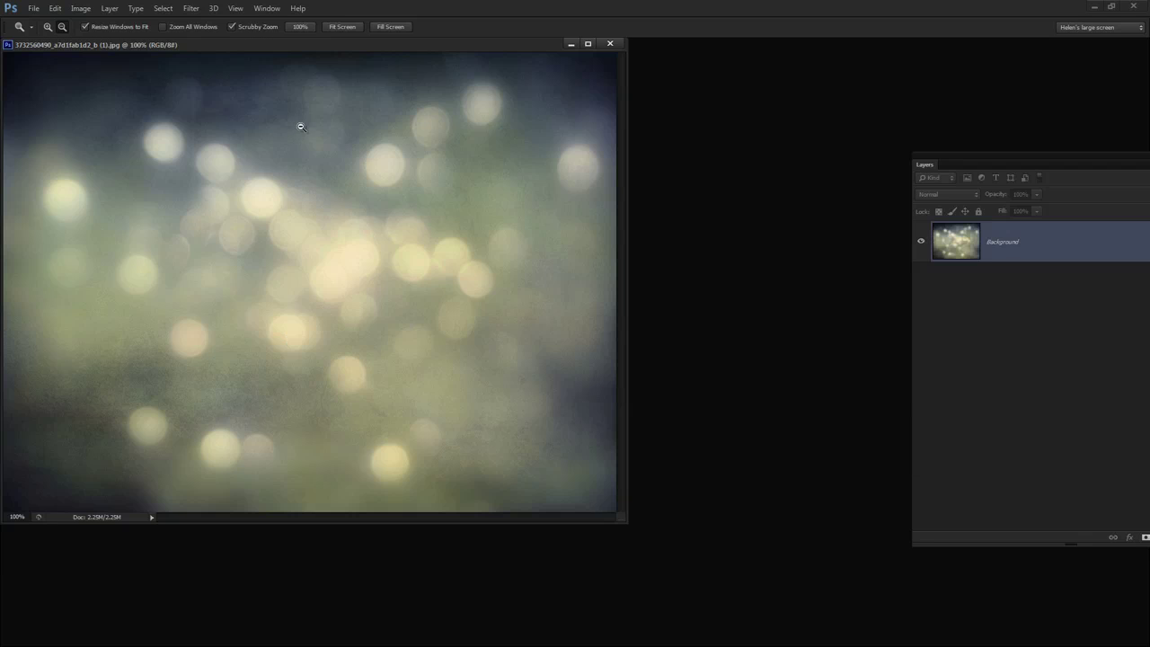
drag(260, 44, 351, 79)
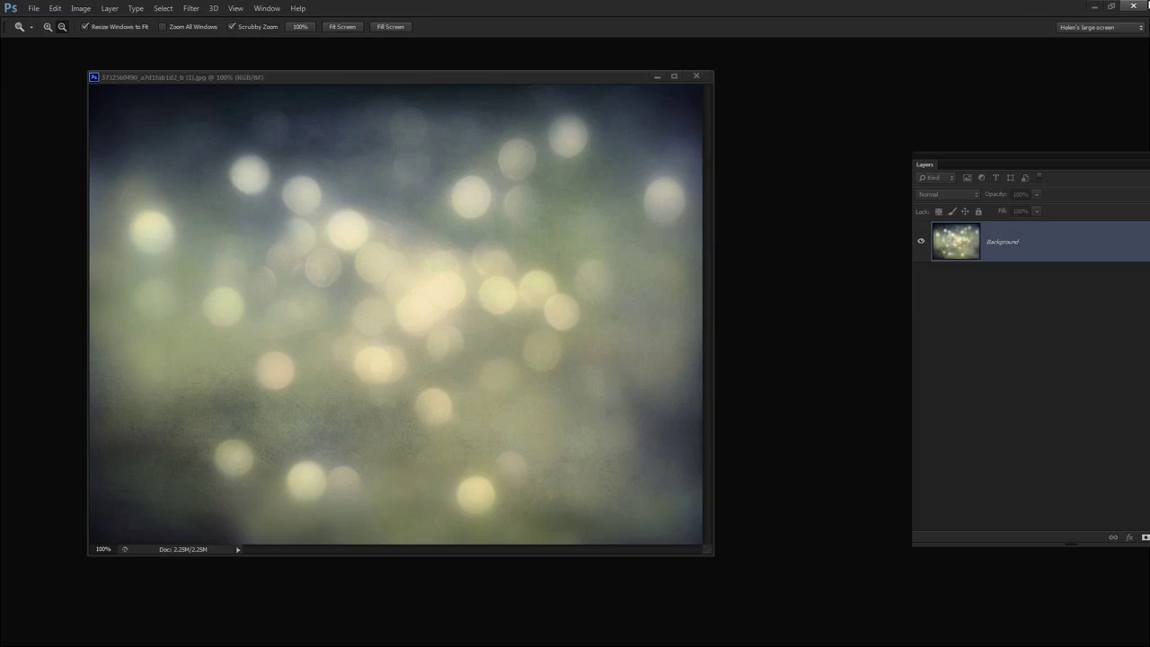
click(967, 80)
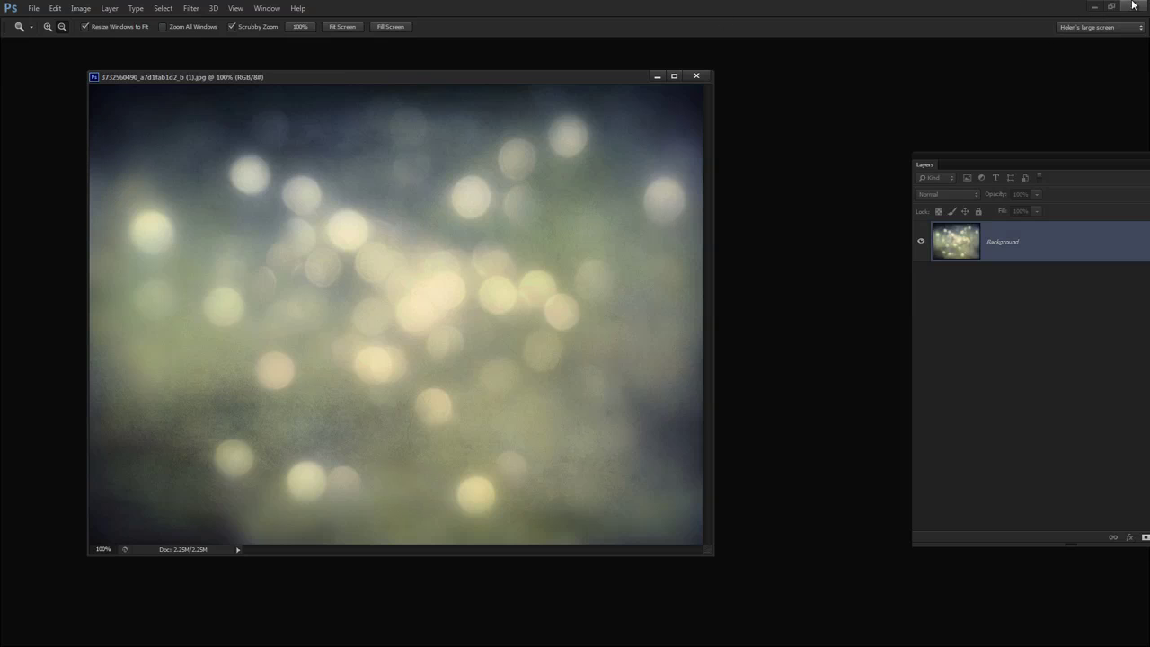
Step: Maximize the Chrome window and switch to the projectwoman.com page
click(1094, 7)
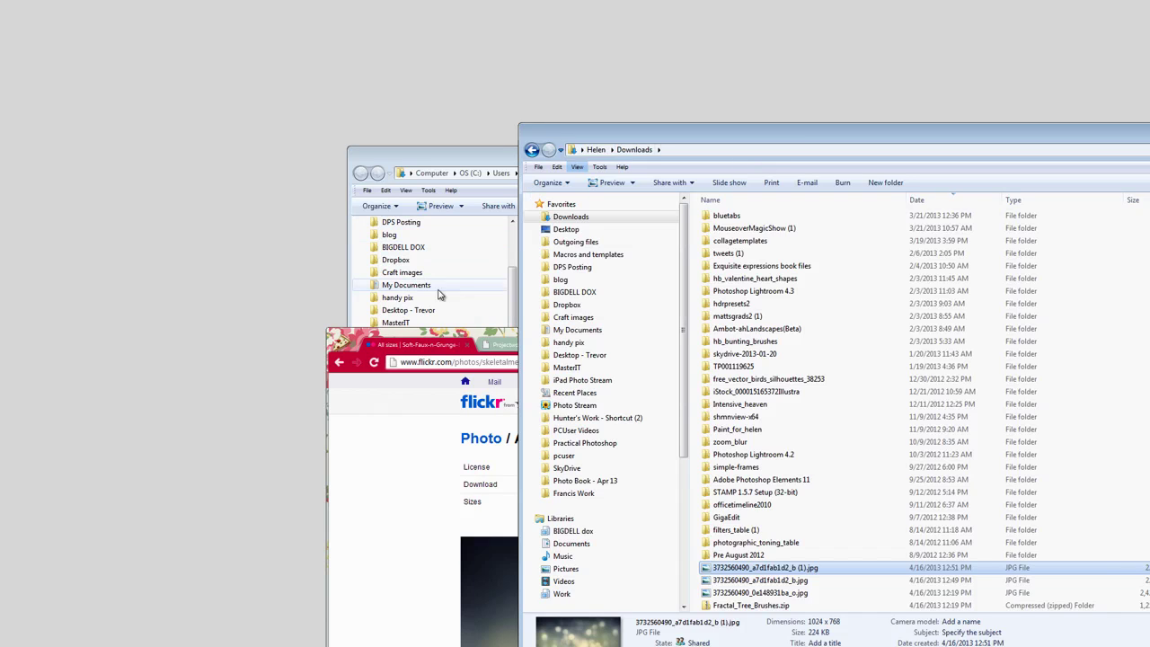
click(479, 334)
drag(479, 334, 205, 7)
click(206, 9)
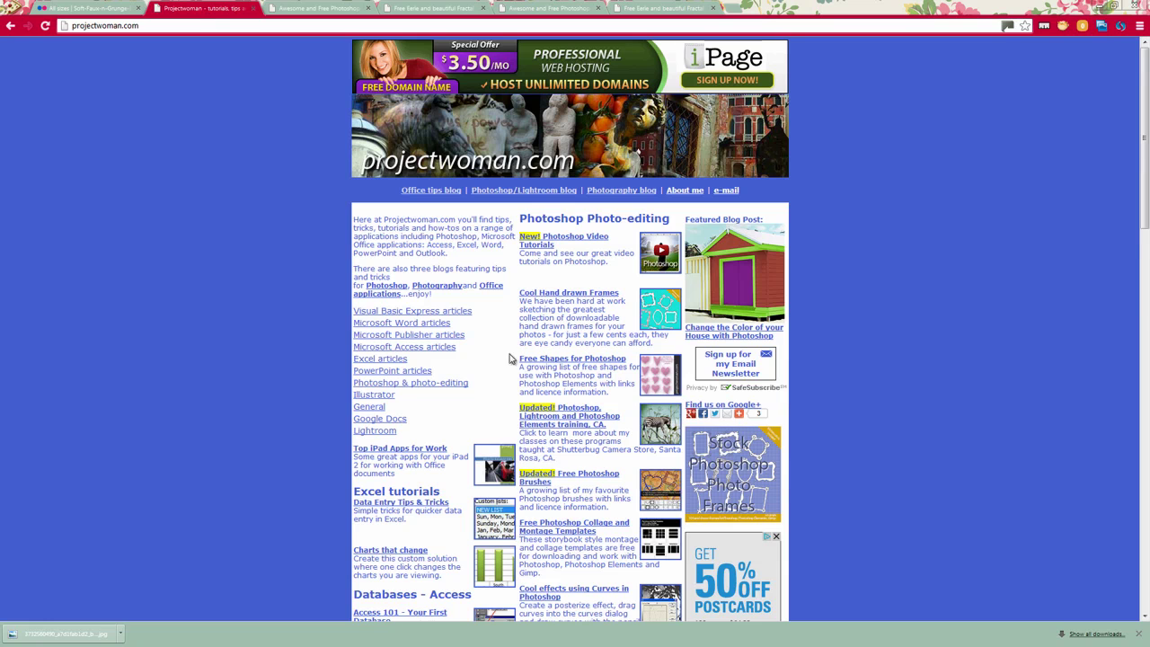
Step: Go to the Rendered Fractal Tree Brush Set page and view the Fractal_Tree_Brushes folder
click(586, 477)
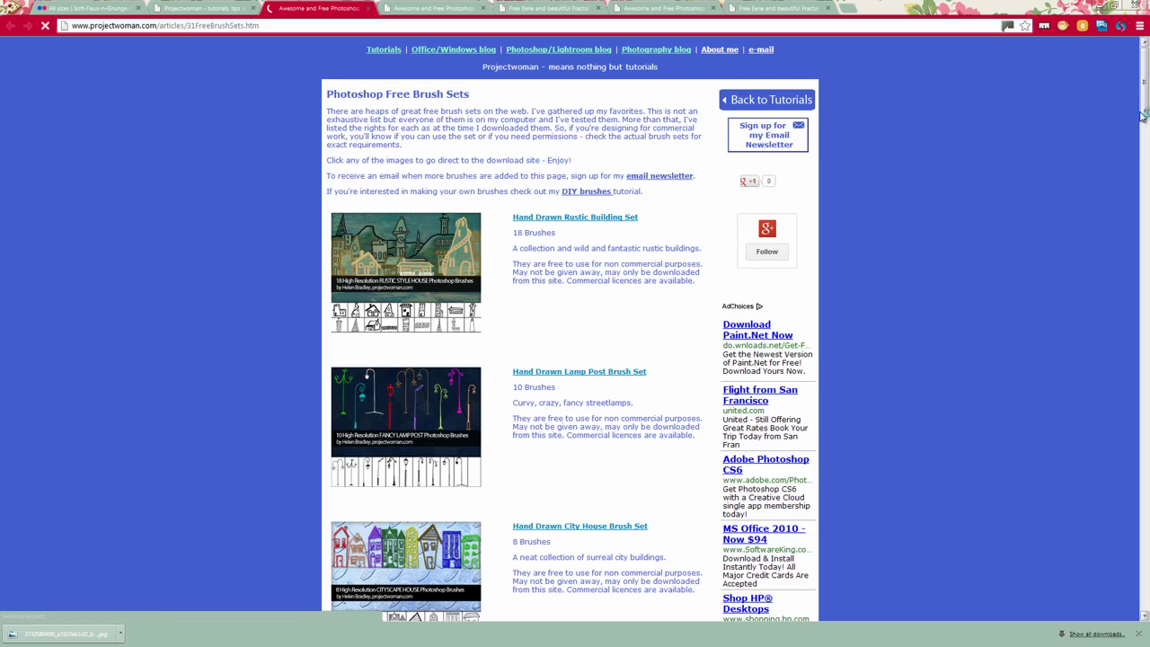
mouse_move(1144, 106)
mouse_down()
mouse_move(1146, 120)
mouse_move(1115, 152)
mouse_up()
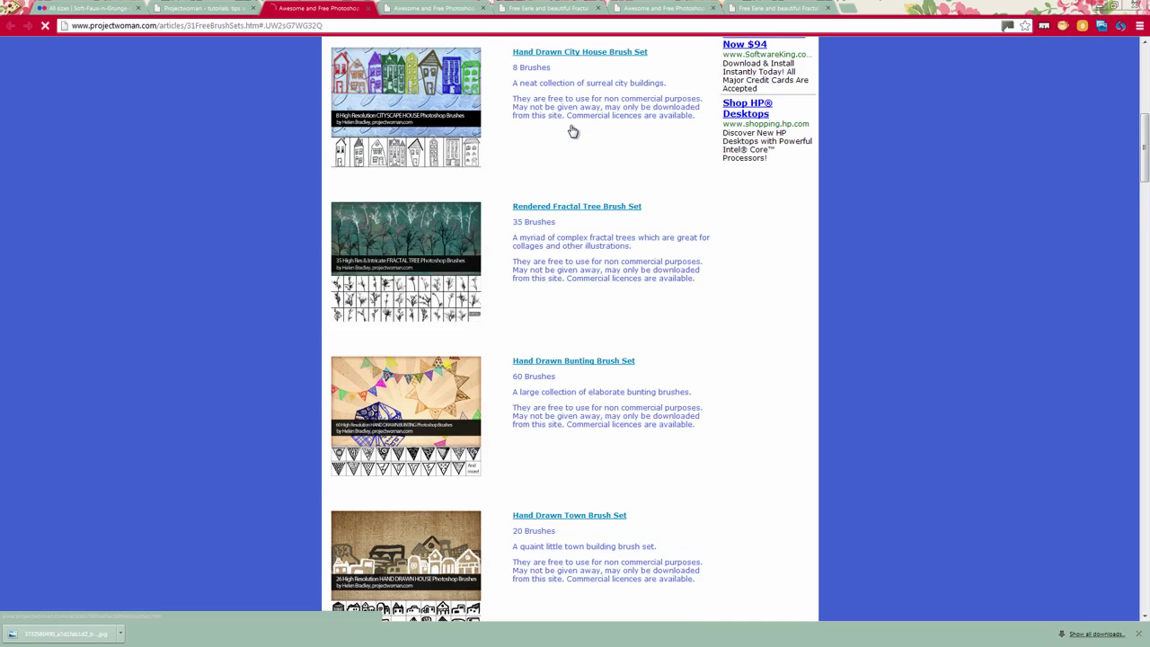
click(581, 209)
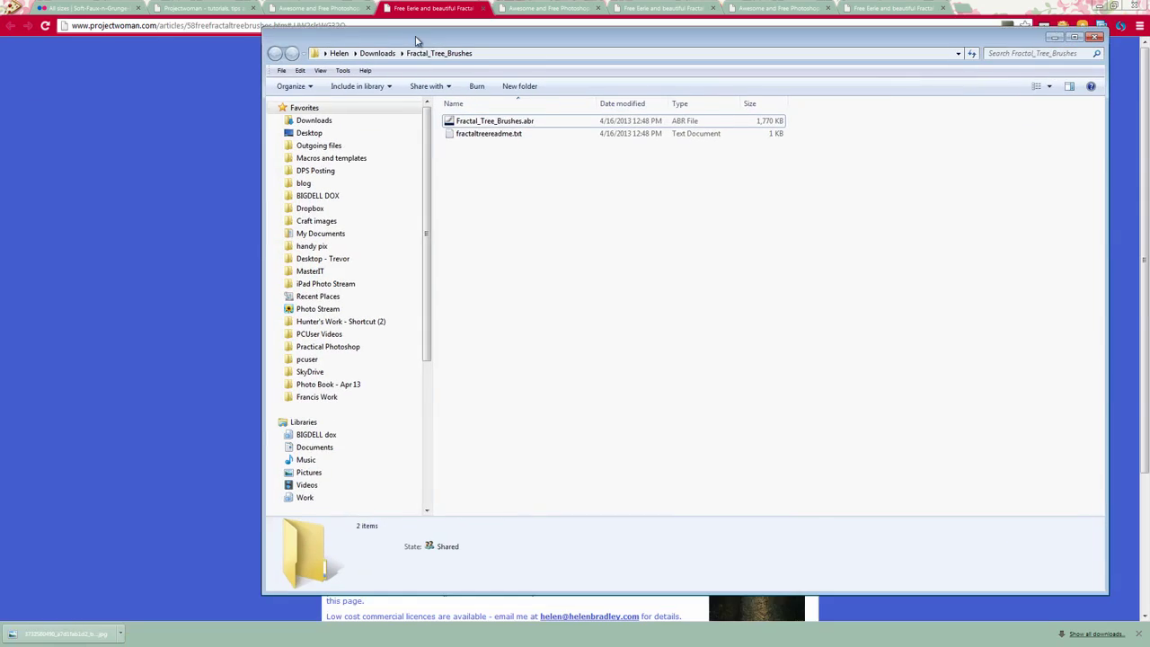
drag(416, 41, 436, 53)
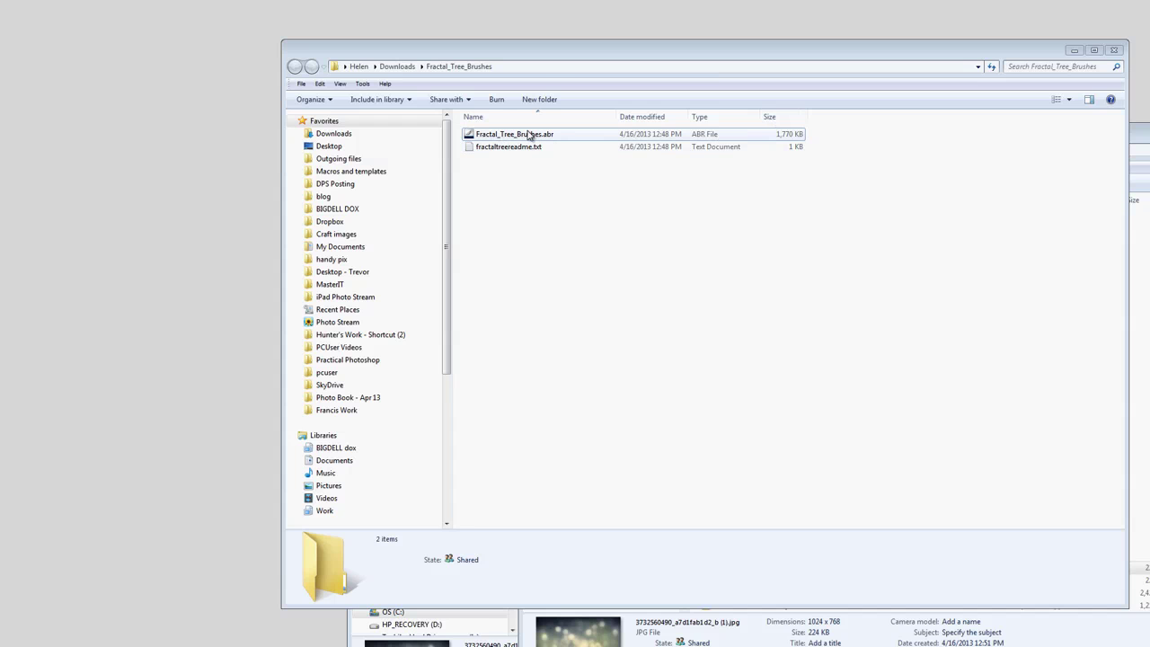
Step: Move the brushes folder window aside and minimize the Downloads window to reveal Photoshop
drag(546, 56, 948, 221)
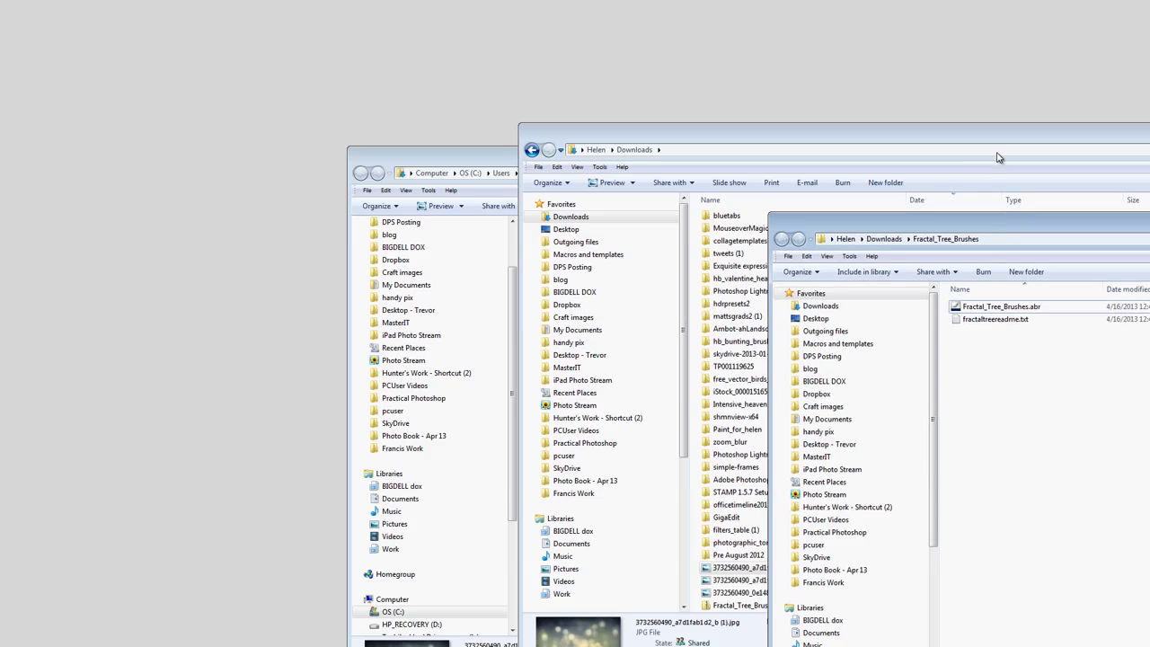
drag(1004, 136, 877, 144)
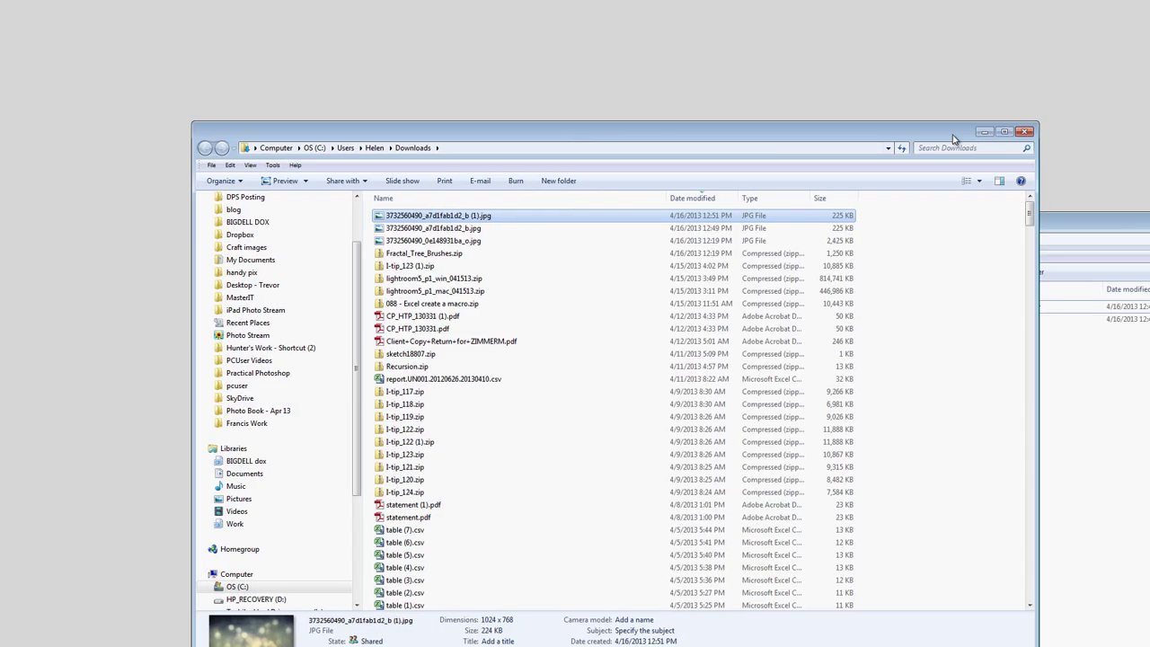
click(984, 132)
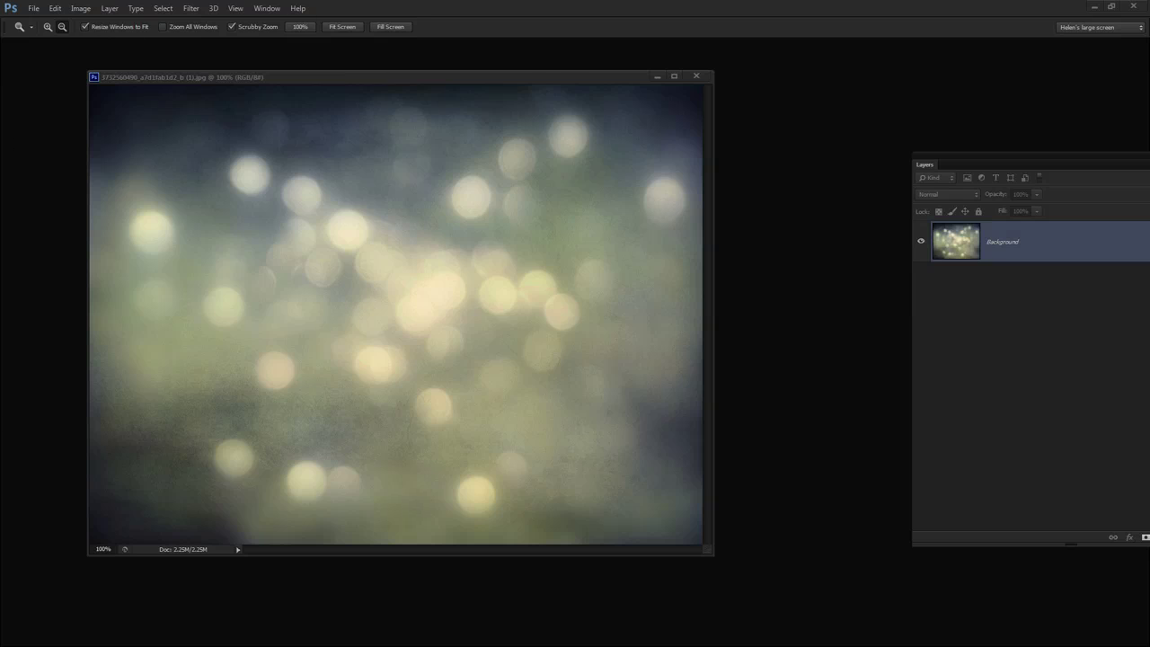
Step: Place the Tools panel beside the photo, pick the Brush tool, and choose Save Brushes from the preset menu
drag(206, 281, 780, 266)
click(799, 284)
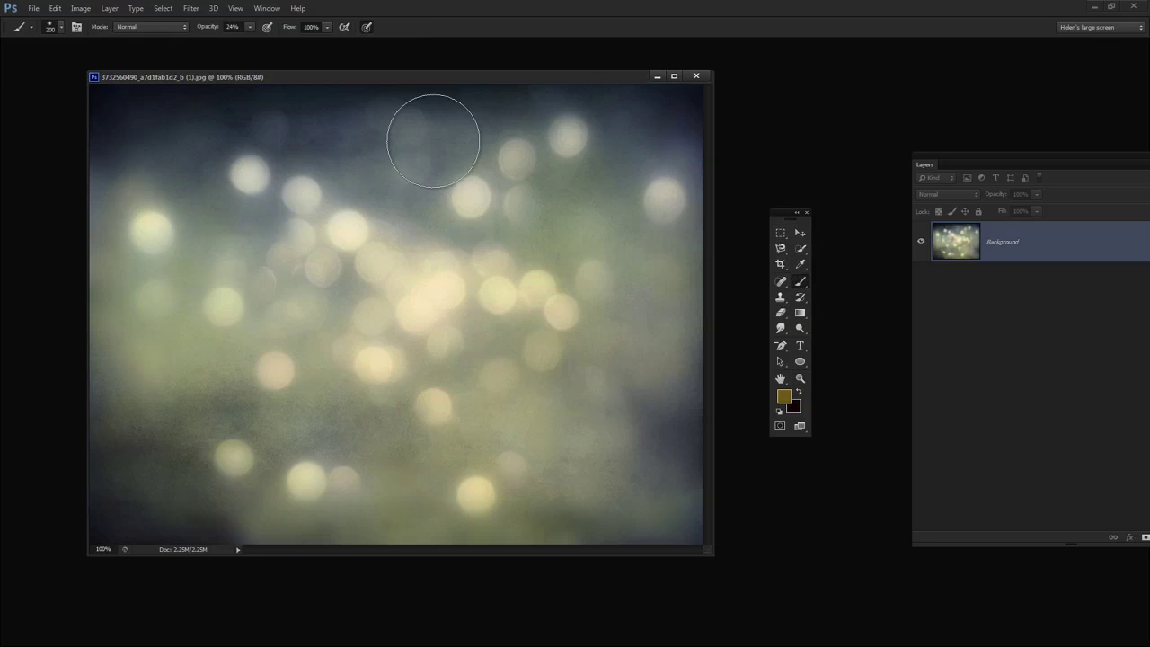
click(60, 29)
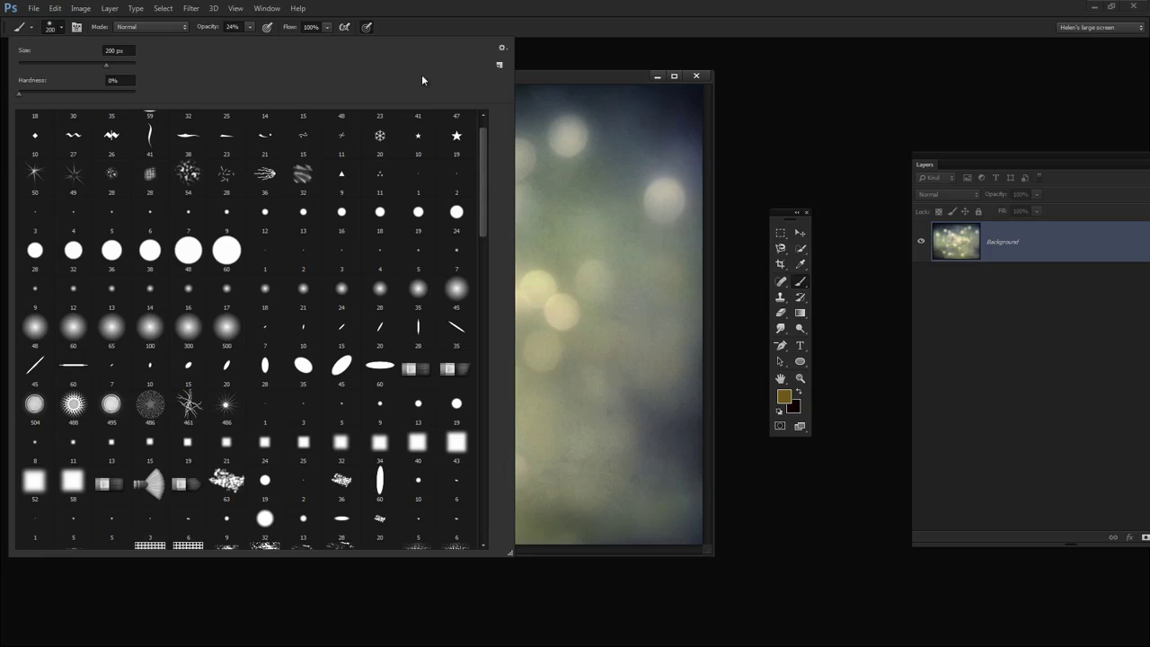
click(504, 48)
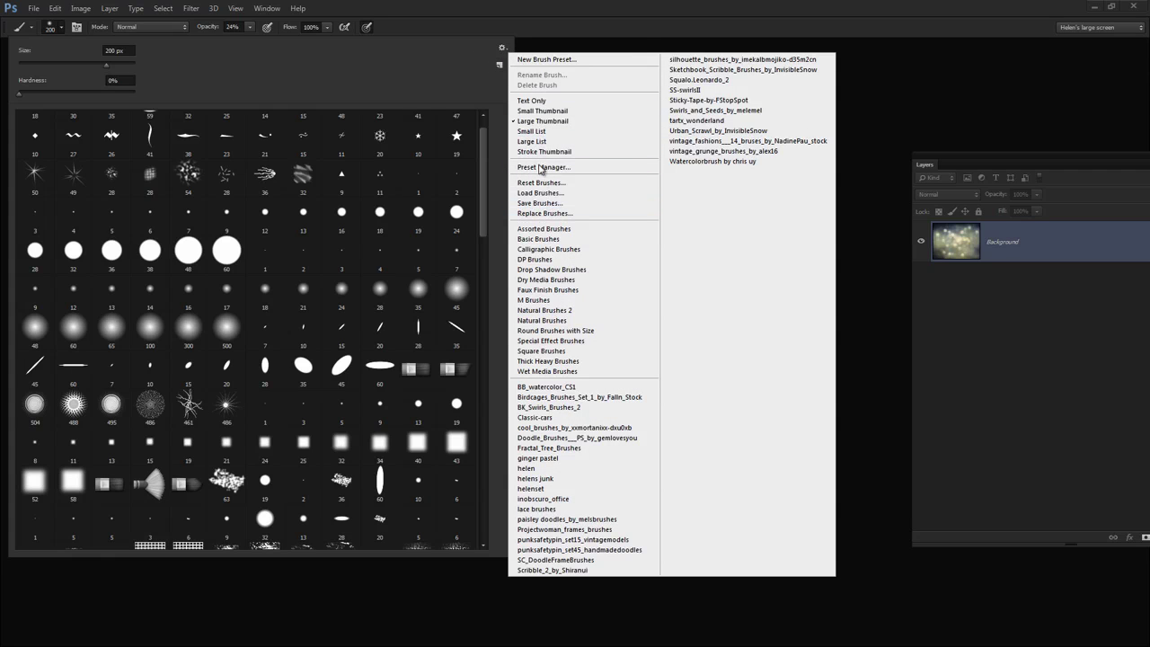
click(546, 205)
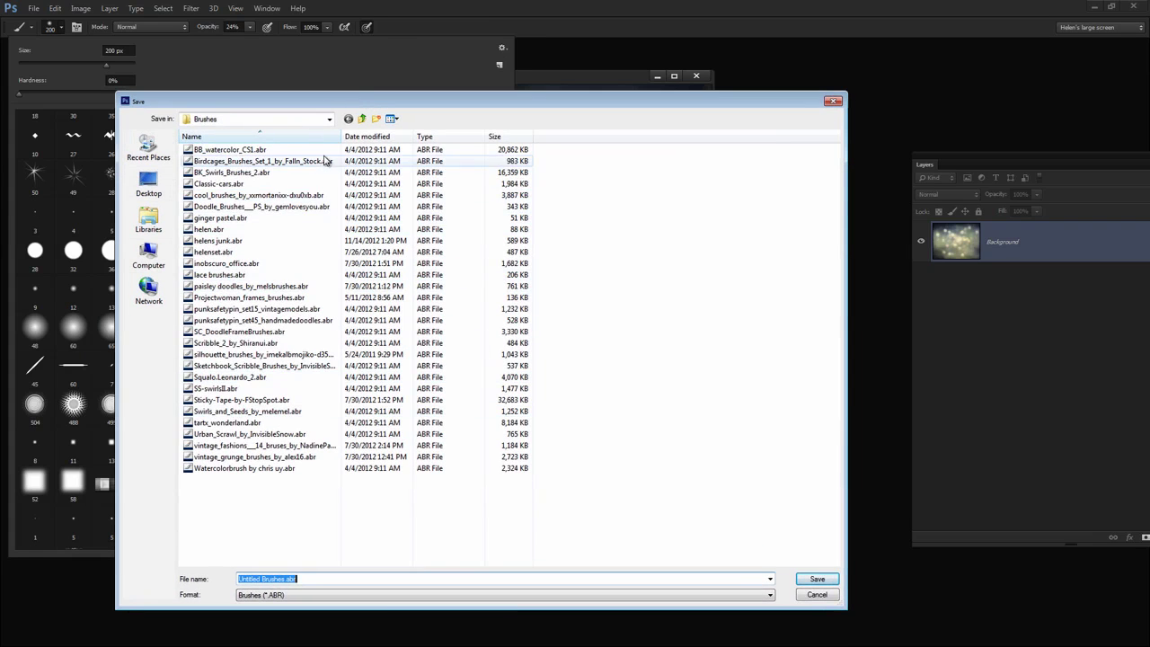
click(329, 118)
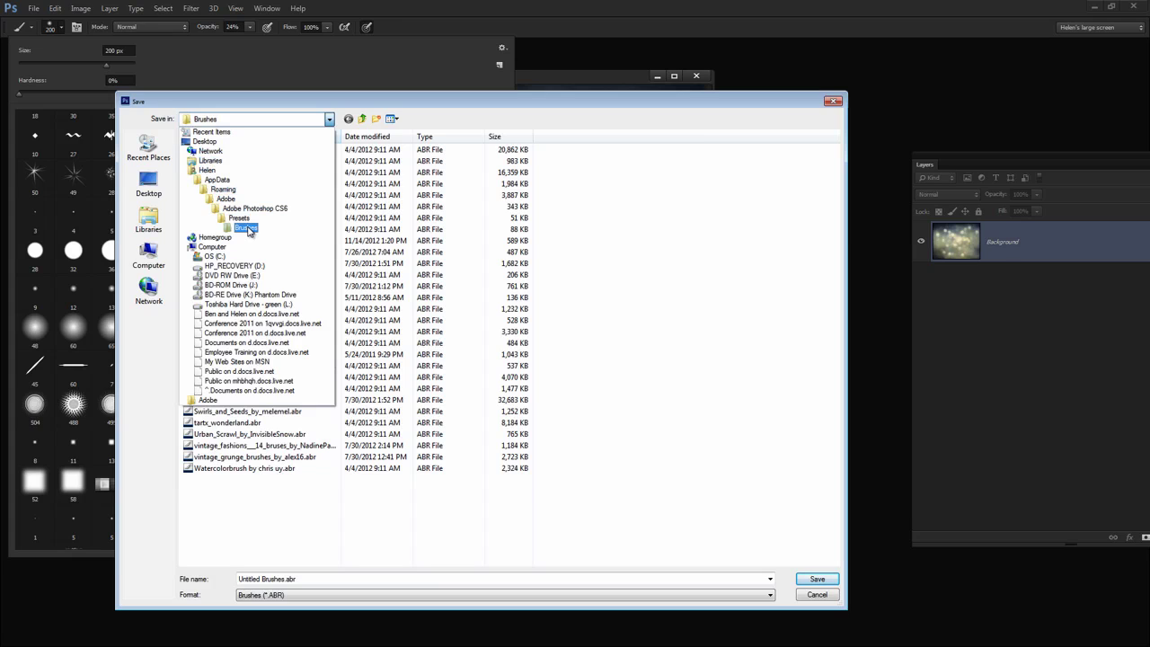
click(247, 229)
drag(229, 102, 472, 107)
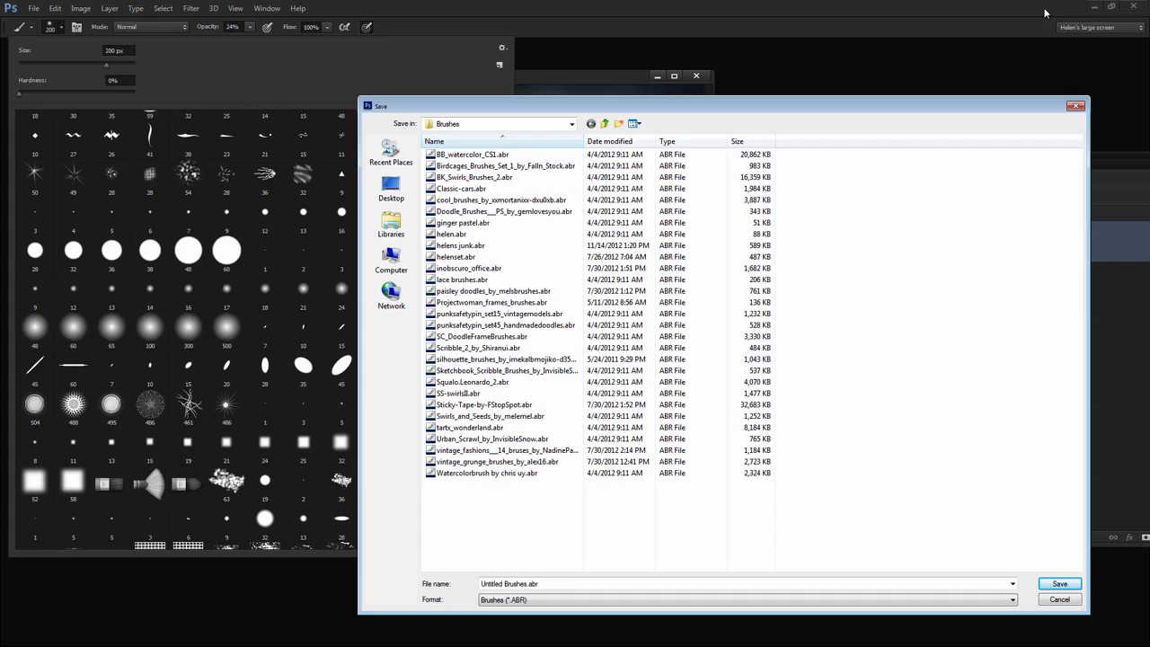
Step: Cancel the brush Save dialog, restore and lower Photoshop, and place the brushes folder top-left
click(1076, 105)
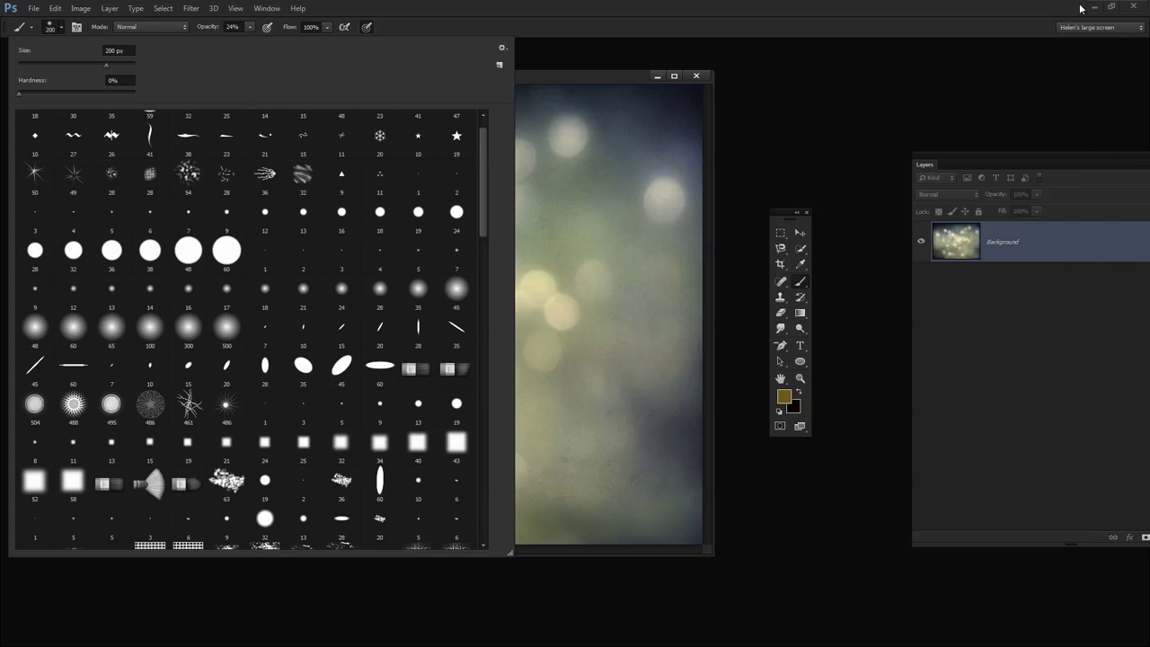
click(1112, 6)
drag(636, 36, 947, 53)
drag(332, 77, 735, 182)
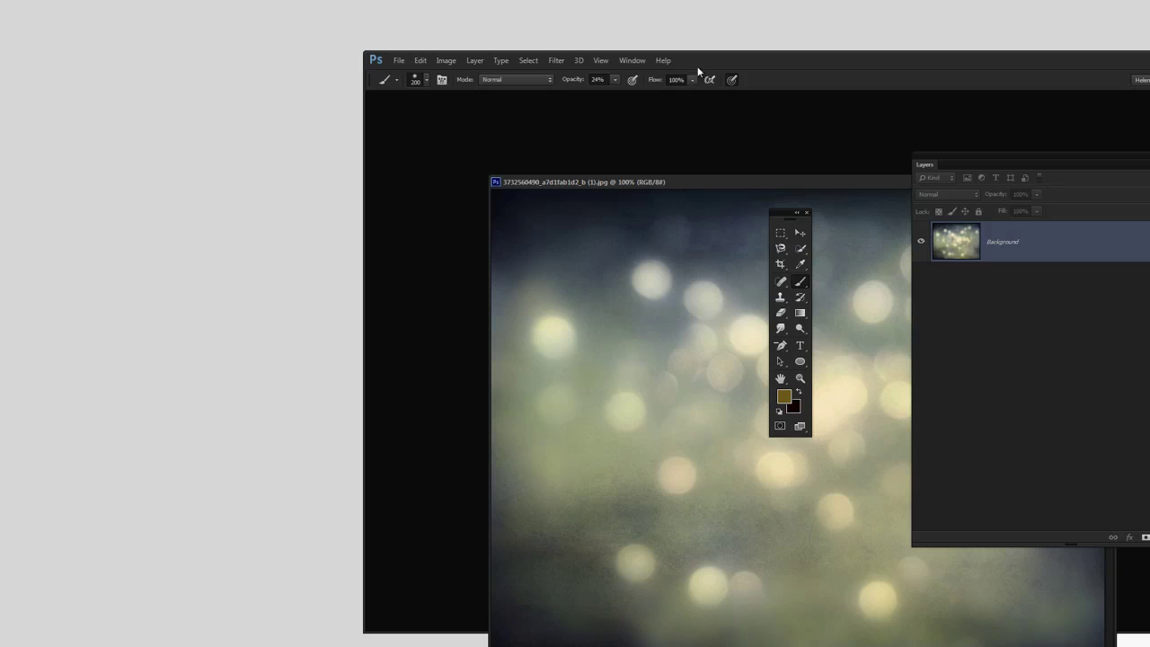
drag(705, 60, 702, 493)
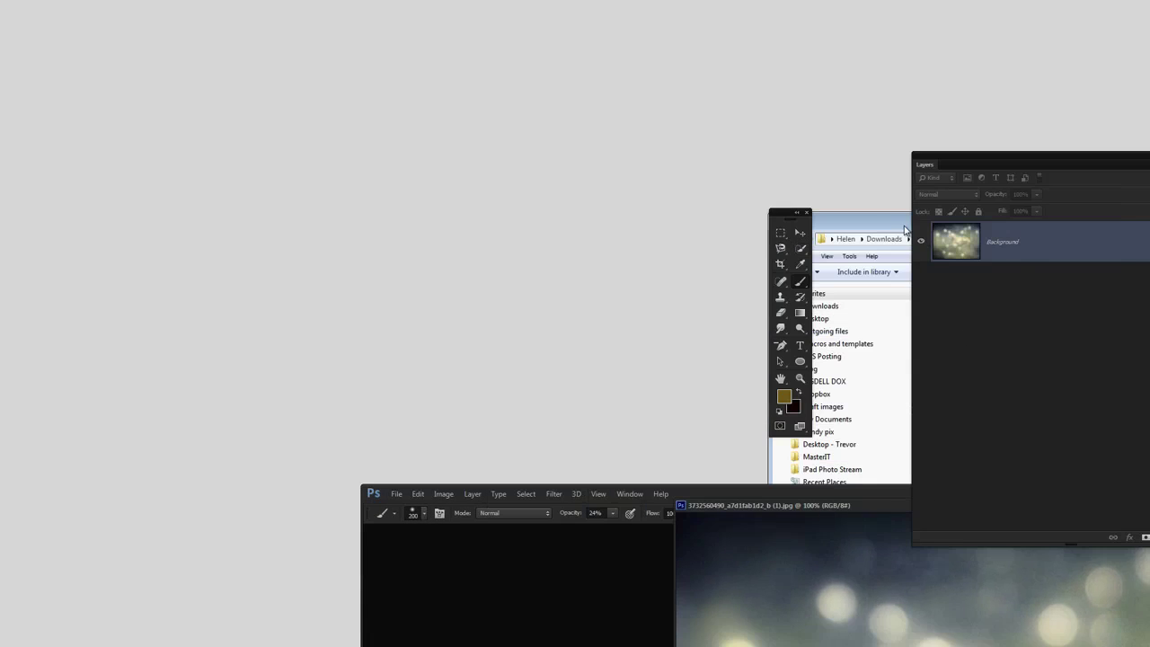
click(876, 217)
drag(877, 217, 155, 27)
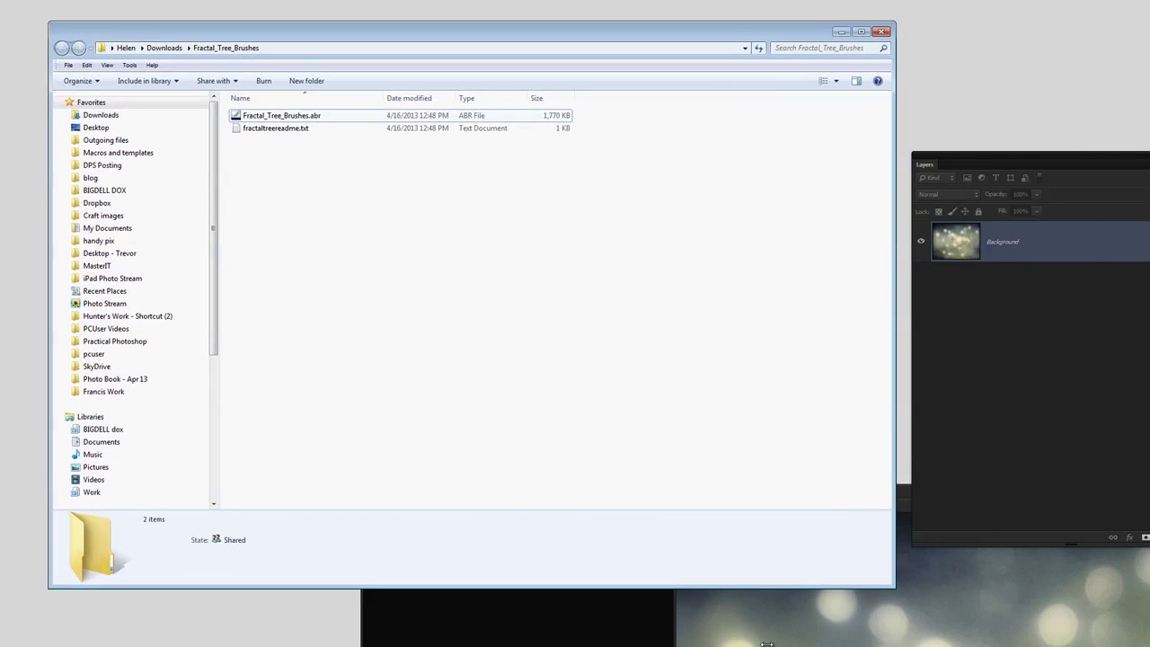
Step: Drag Fractal_Tree_Brushes.abr into the Brushes folder shown by Save Brushes, then close Explorer
click(622, 622)
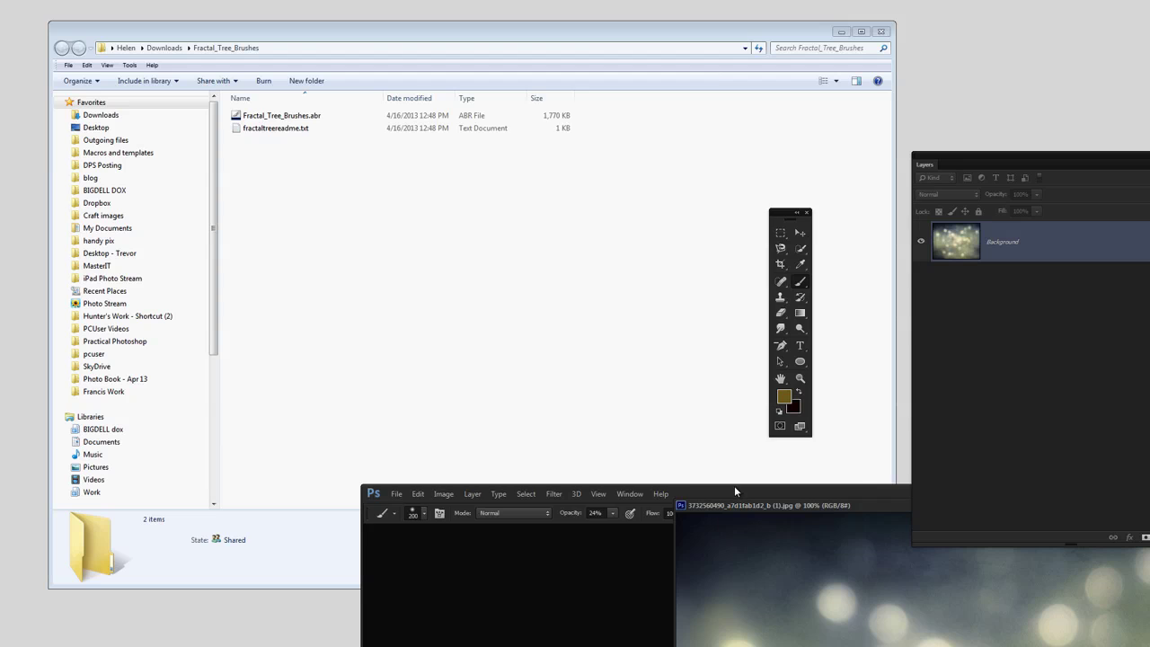
drag(734, 491, 851, 104)
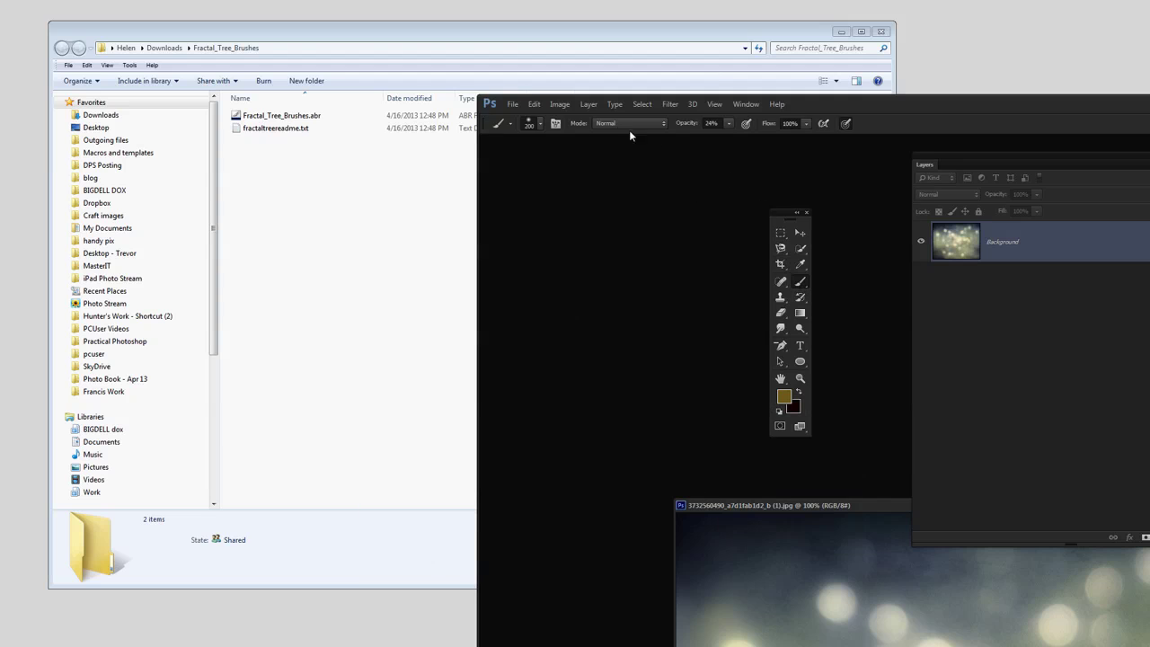
click(540, 123)
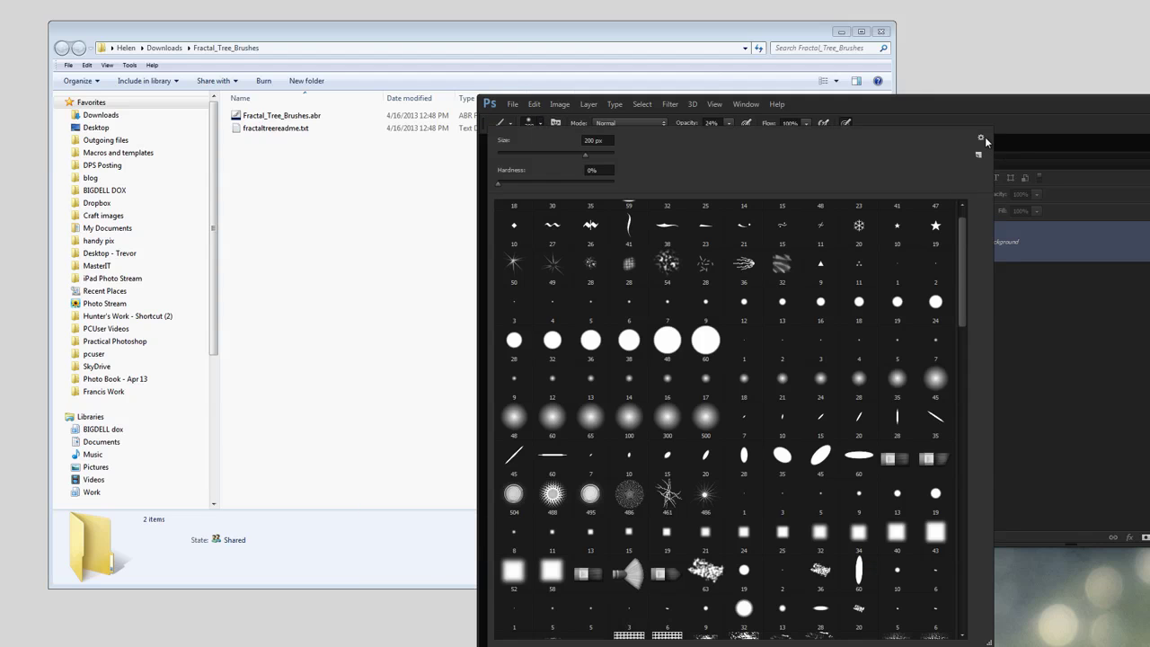
click(981, 137)
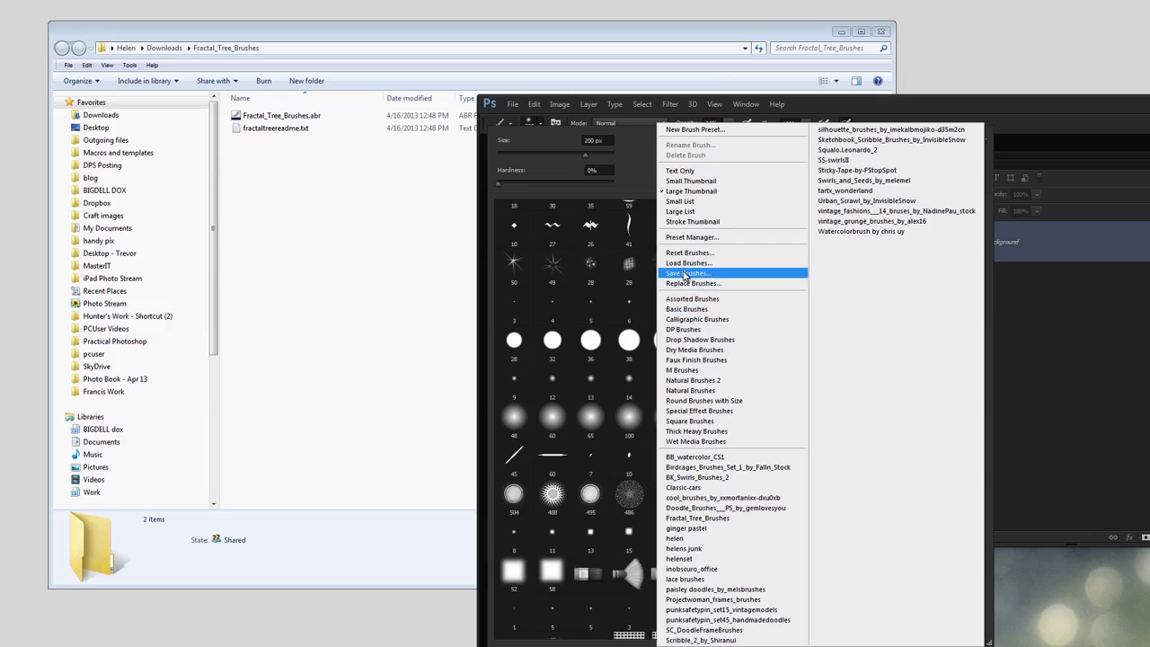
click(686, 274)
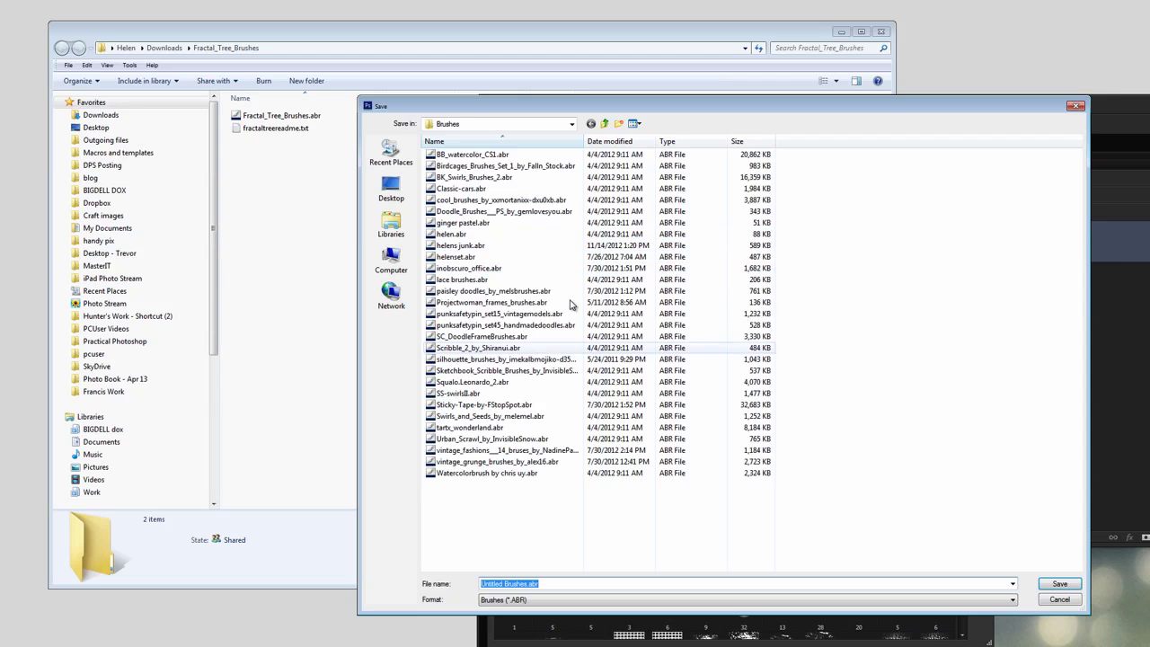
mouse_move(256, 119)
mouse_down()
mouse_move(899, 512)
mouse_move(926, 517)
mouse_move(934, 490)
mouse_up()
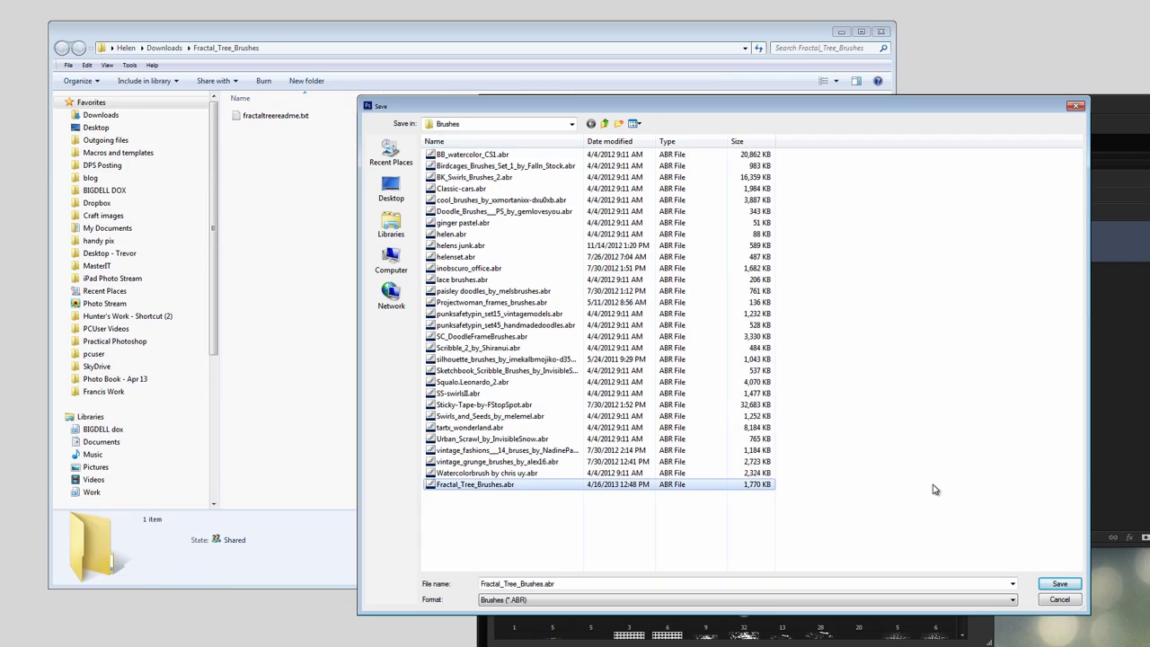
click(881, 32)
Step: Cancel the Save dialog and append the Fractal_Tree_Brushes set to the existing brush presets
click(1076, 106)
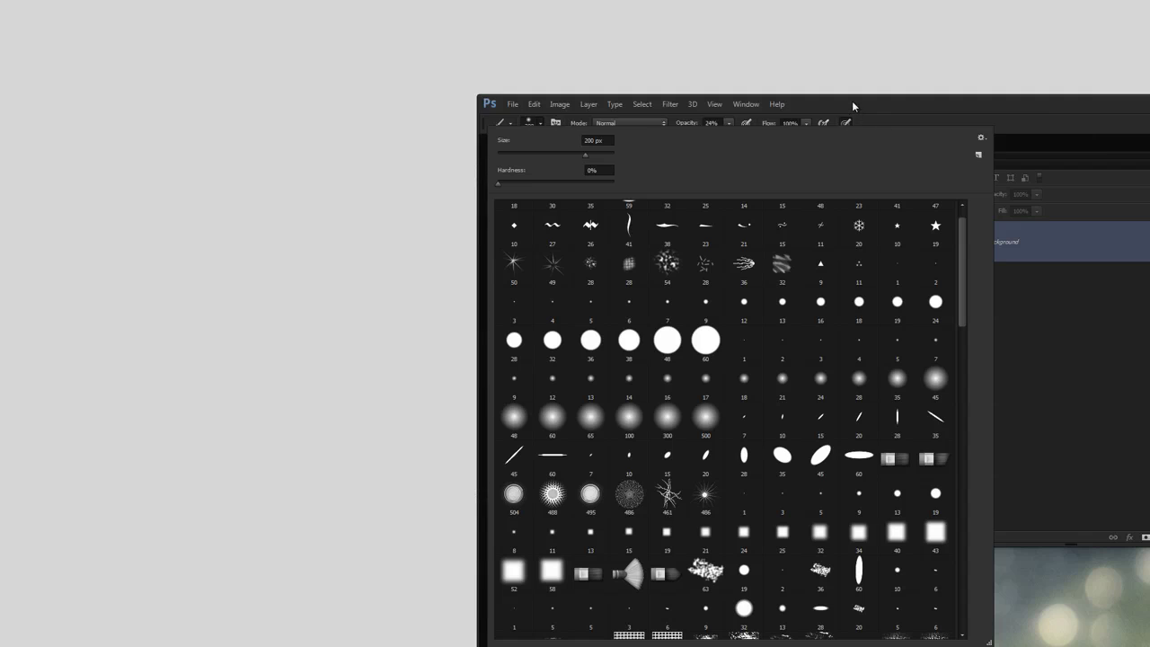
mouse_move(896, 109)
mouse_down()
mouse_move(717, 53)
mouse_move(466, 30)
mouse_move(450, 43)
mouse_up()
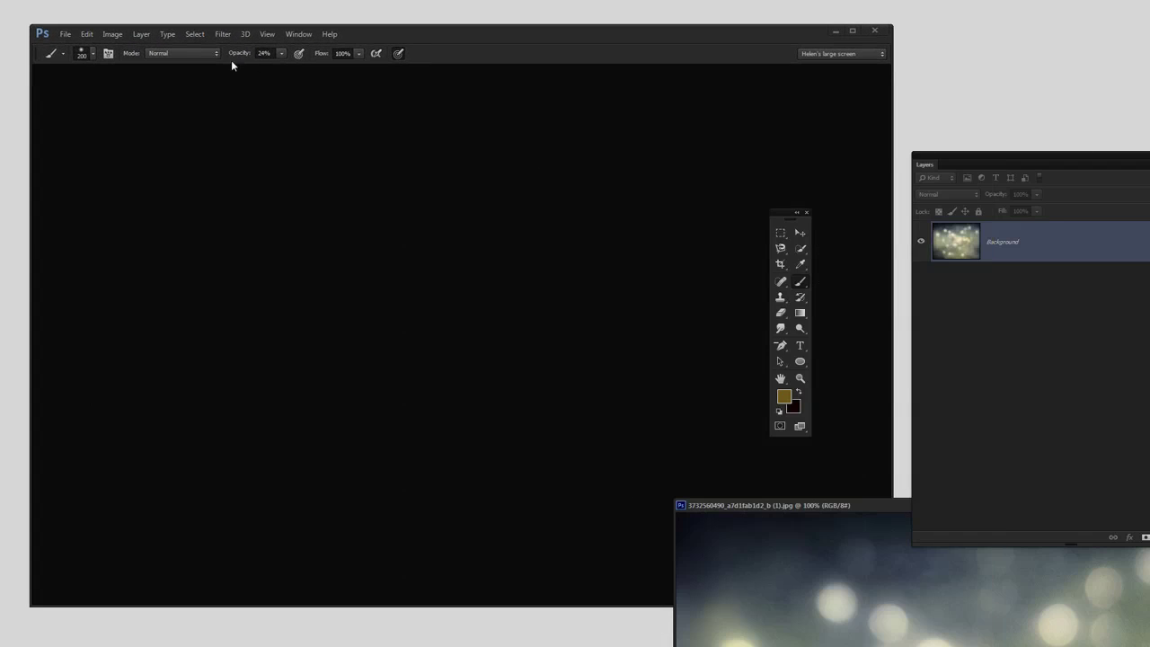
click(90, 56)
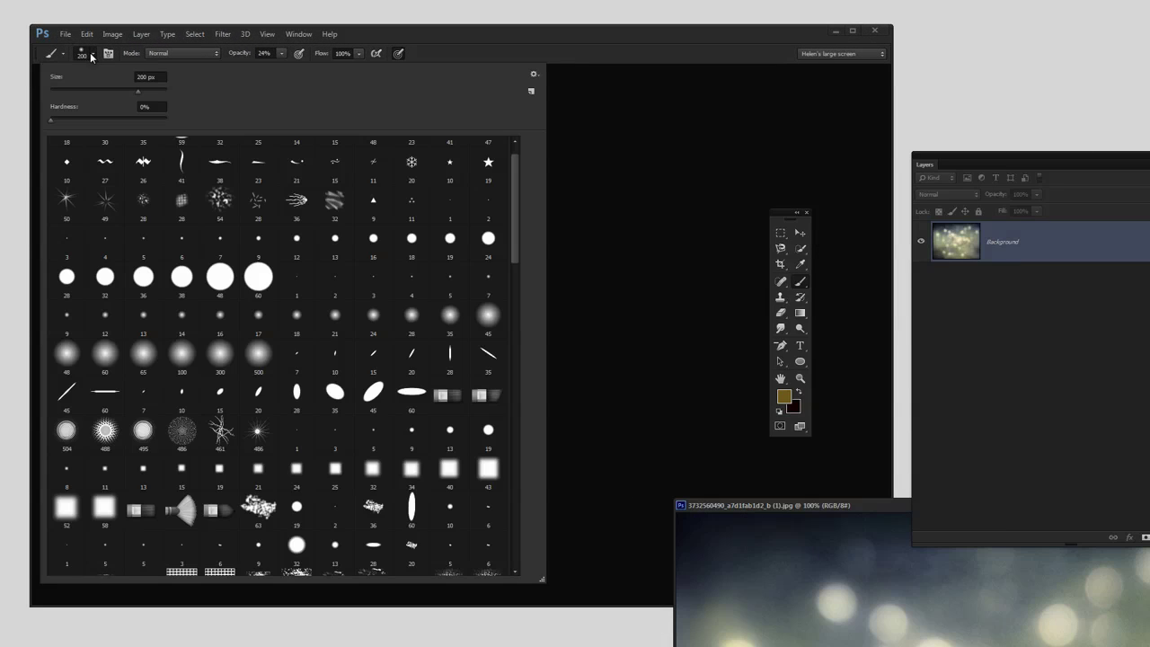
click(535, 75)
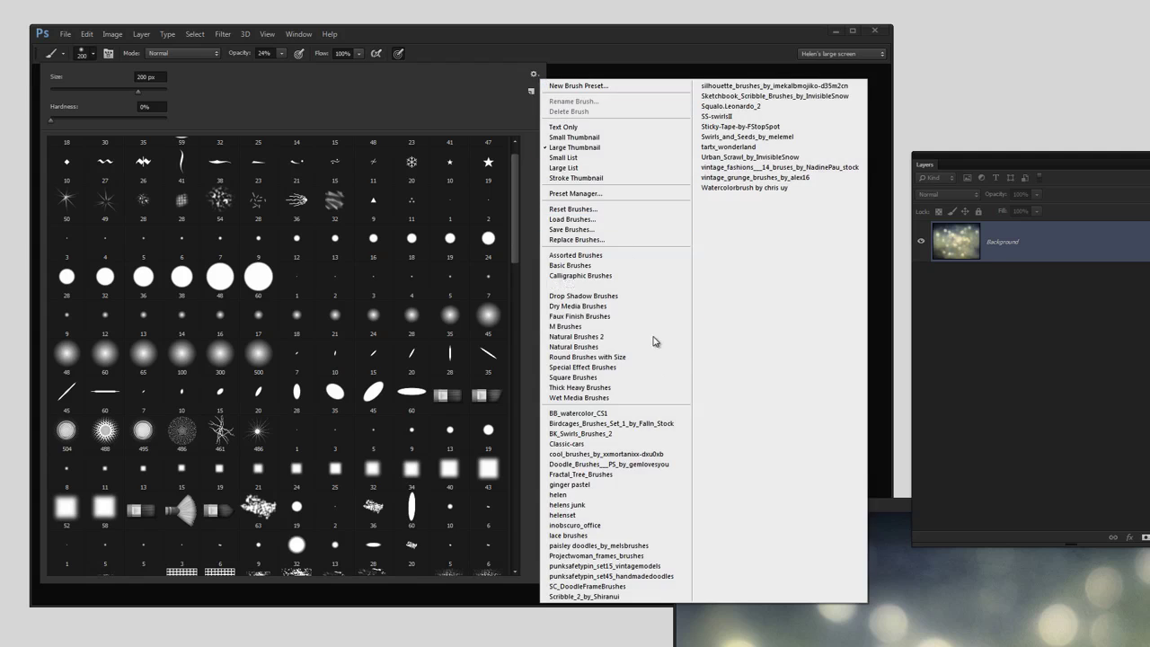
click(575, 475)
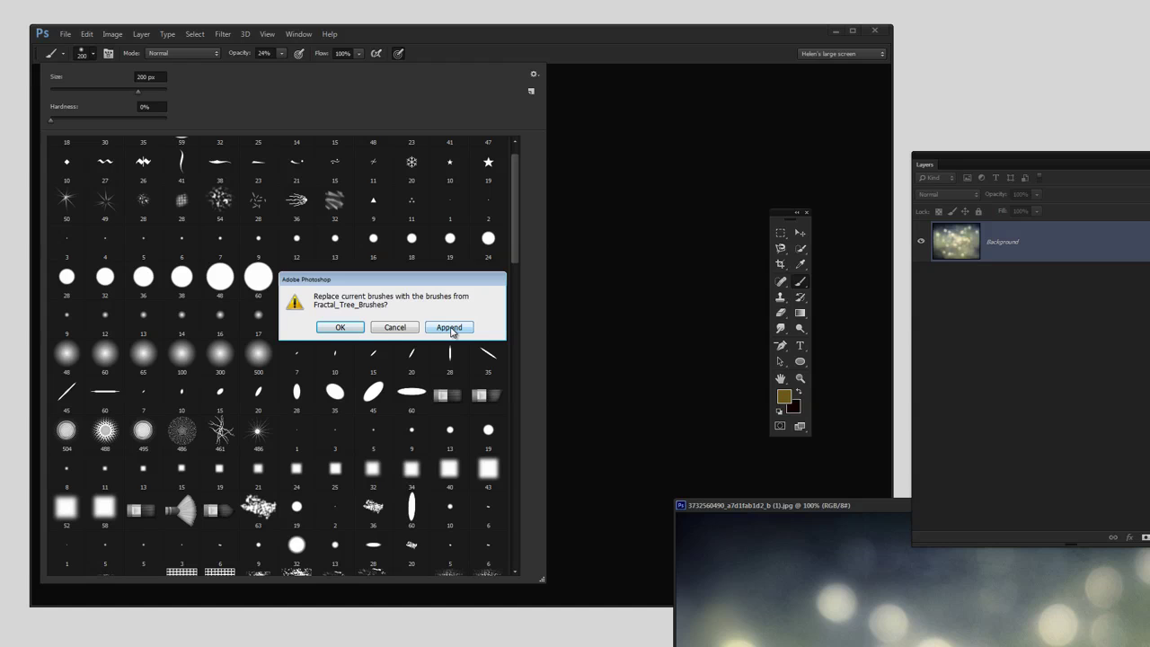
click(450, 328)
drag(519, 245, 487, 534)
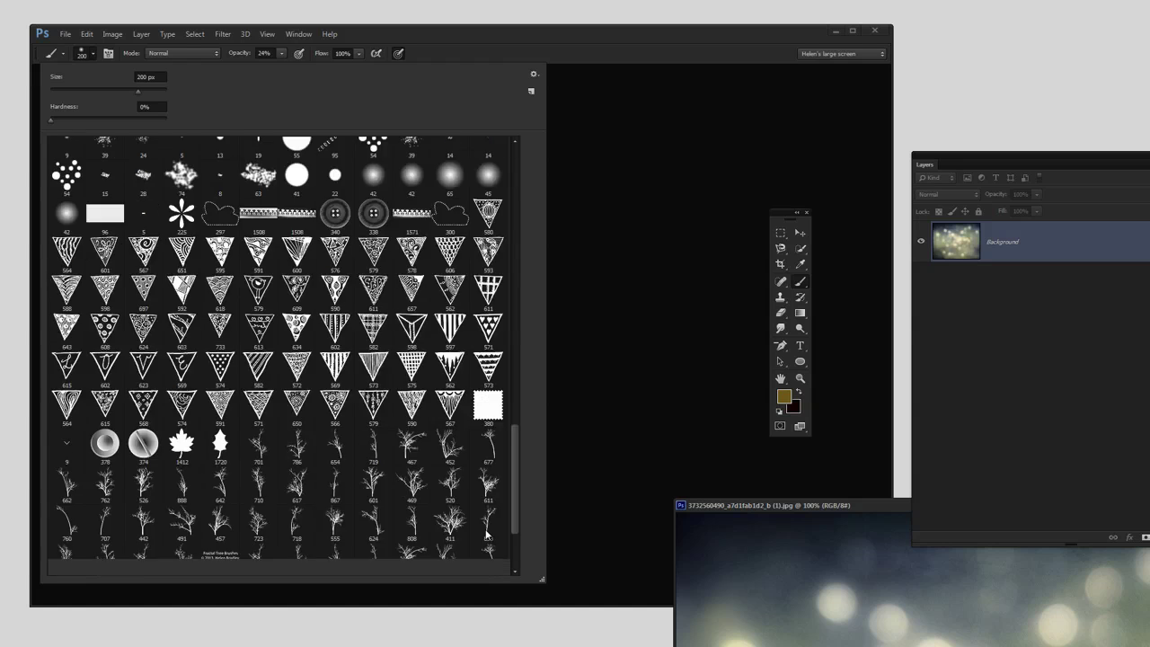
scroll(487, 534, down, 3)
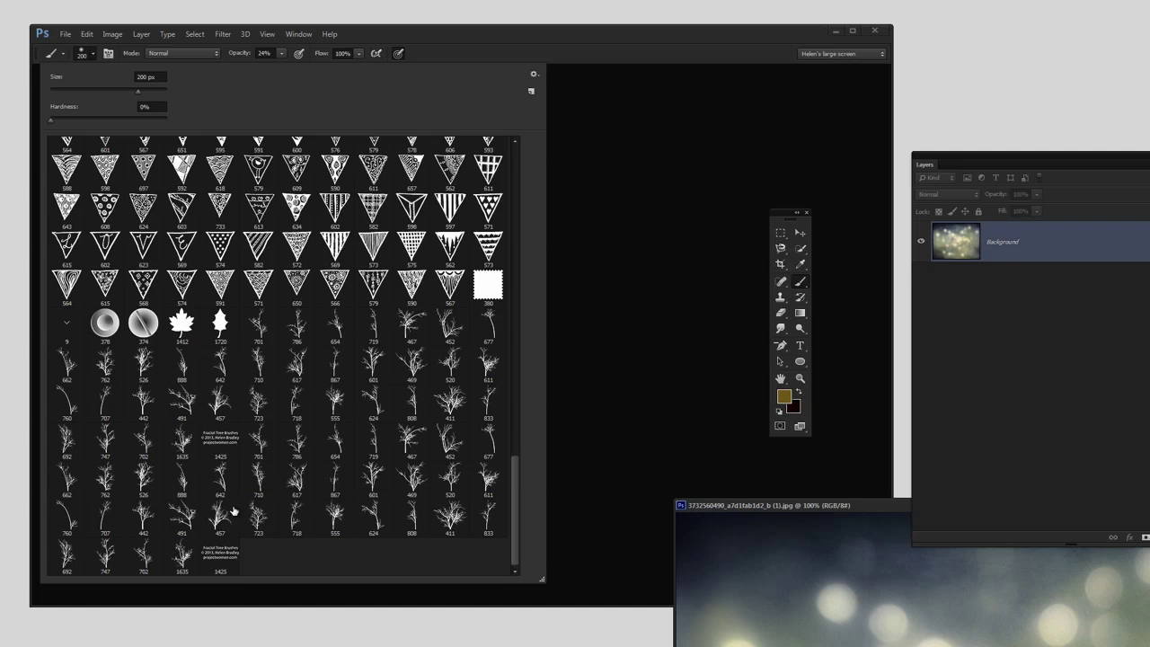
Step: Close the brush library, arrange the photo and Layers panel, and add empty Layer 1
click(489, 54)
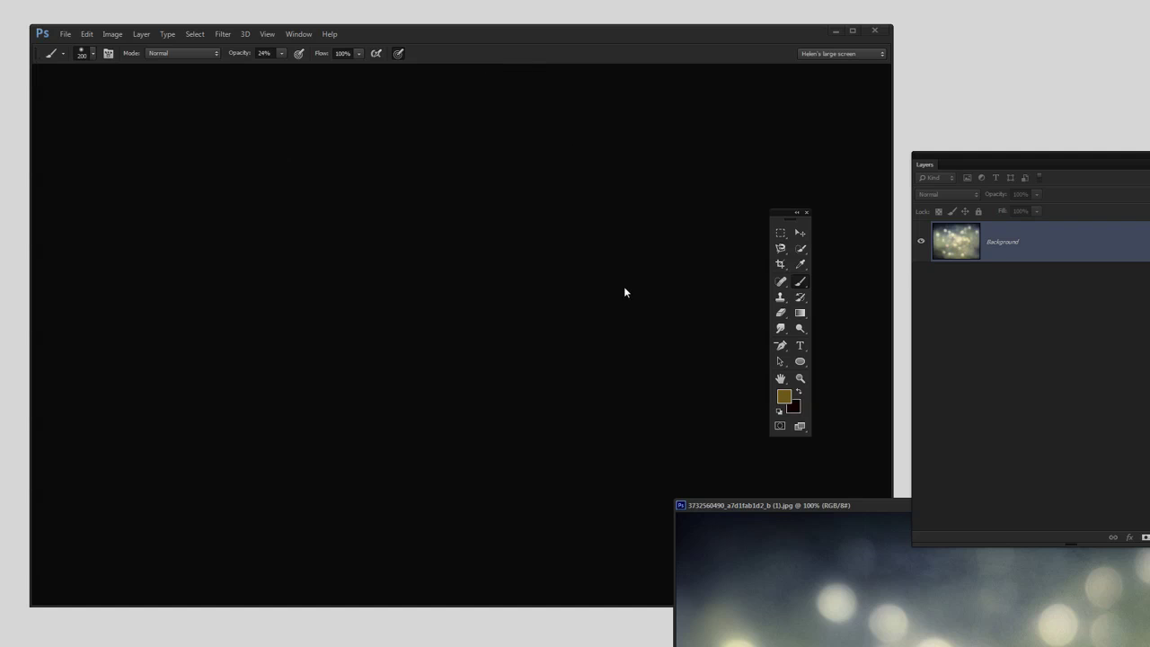
drag(871, 506, 302, 84)
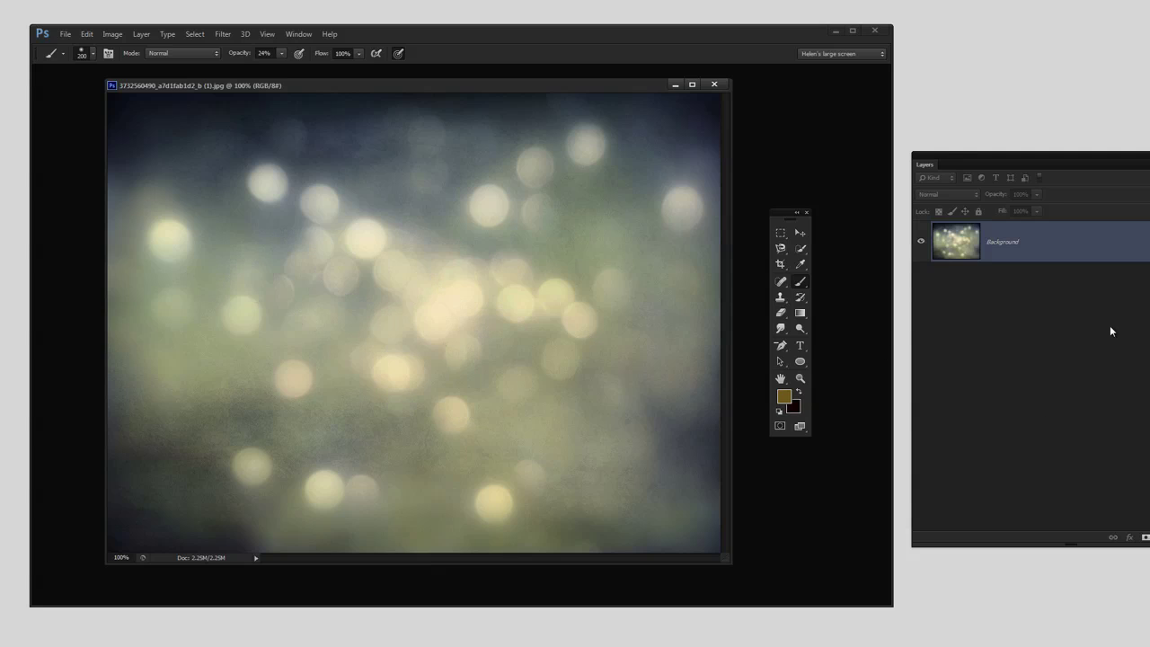
drag(1055, 166, 826, 163)
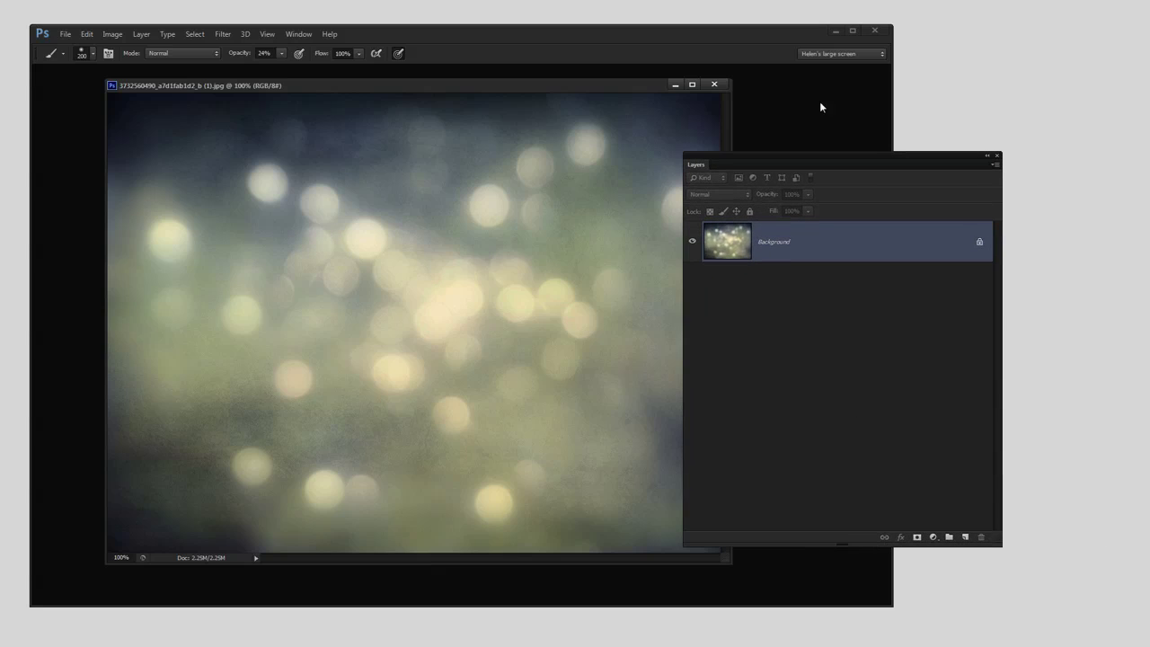
click(855, 32)
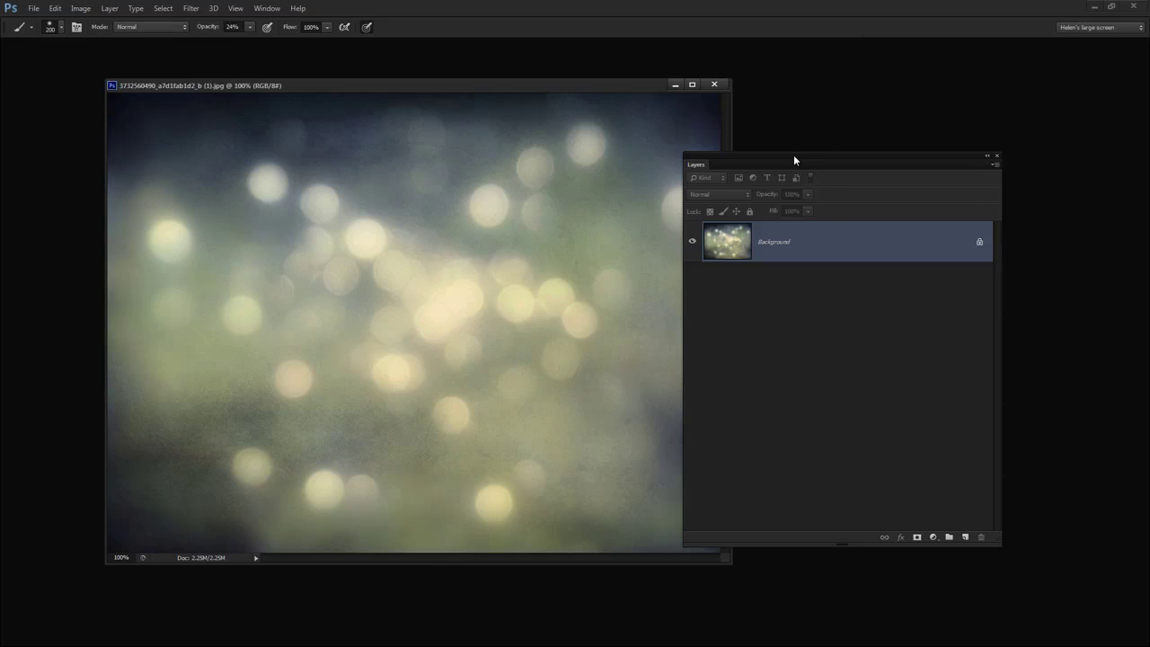
drag(794, 160, 888, 189)
click(1059, 566)
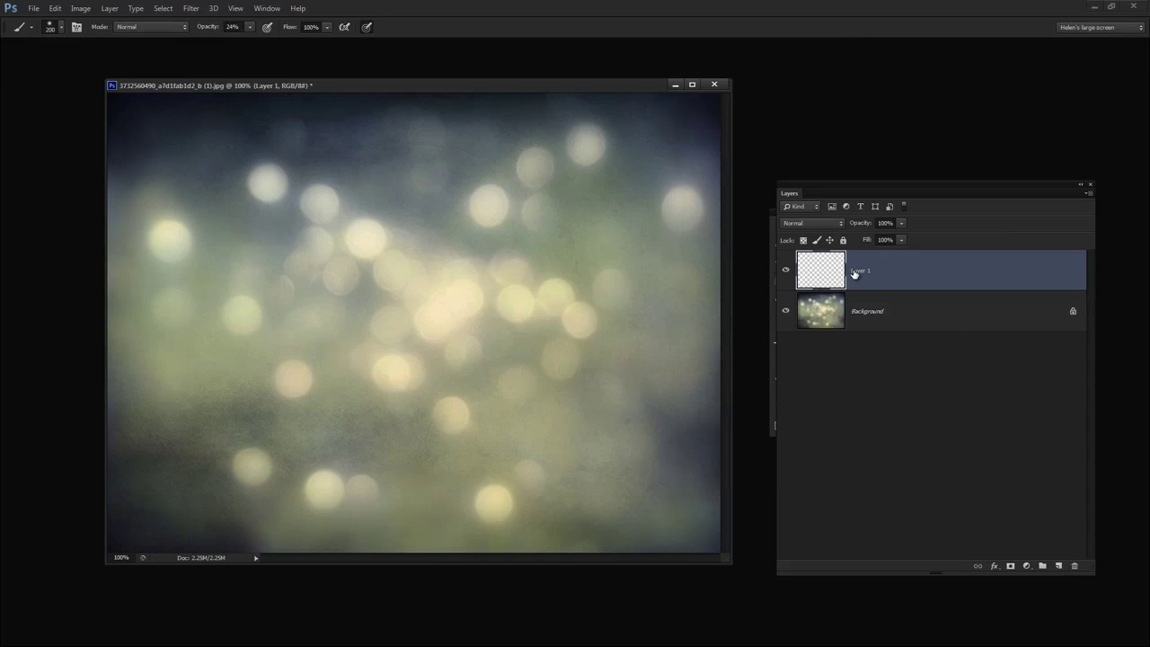
Step: Select the fractal tree brush 469 and enlarge it to 900 px
click(61, 29)
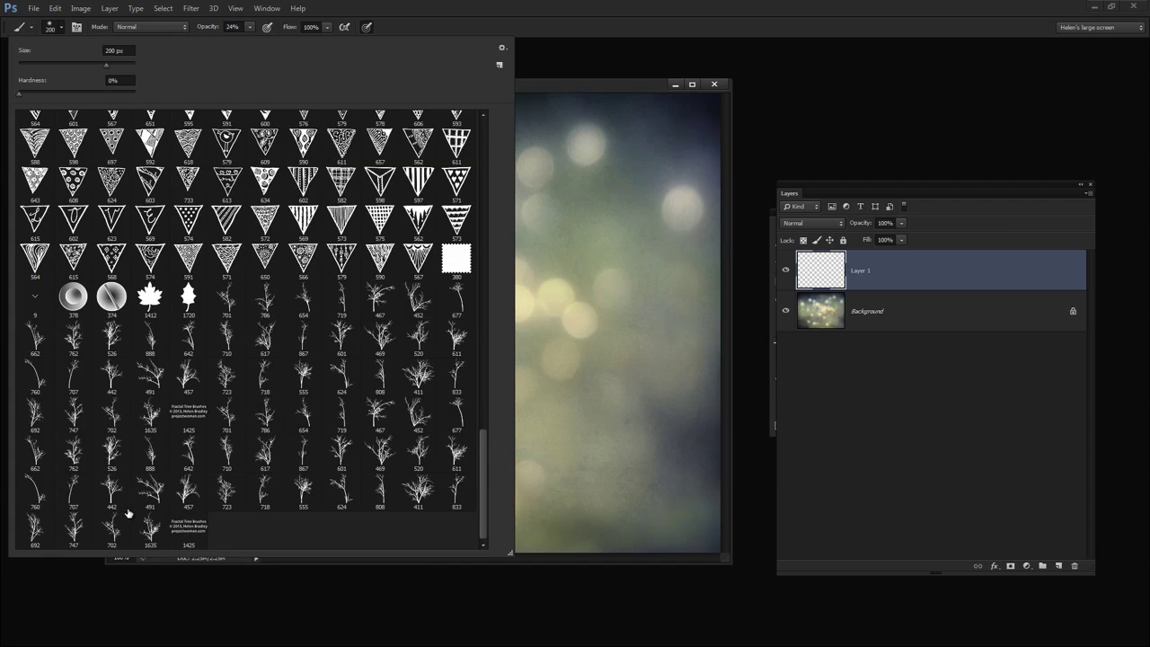
double_click(382, 454)
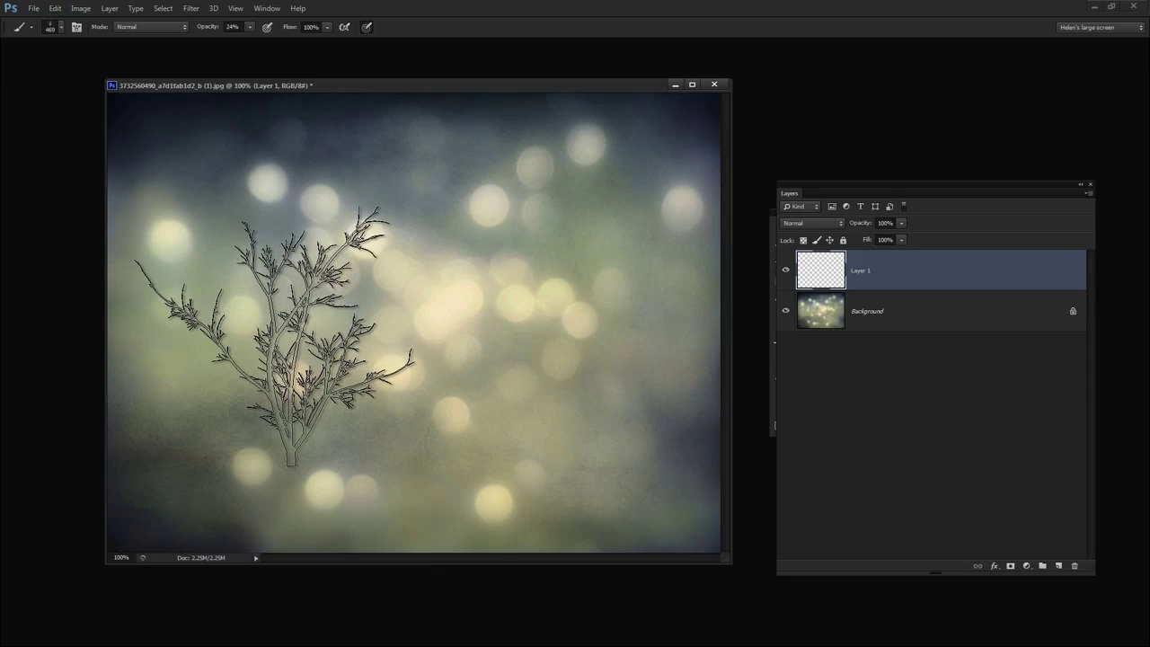
key(bracketright)
key(bracketright)
key(bracketright)
key(bracketright)
key(bracketright)
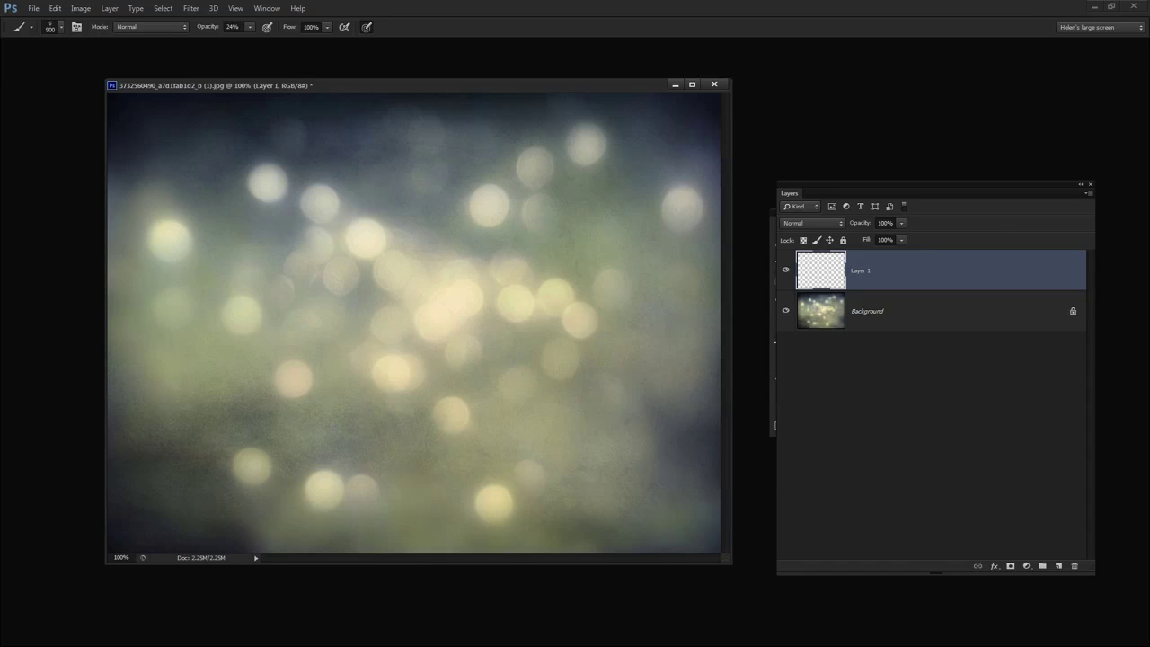
Step: Show the Swatches and Tools panels, then stamp the black tree at 100% opacity on the left
click(266, 9)
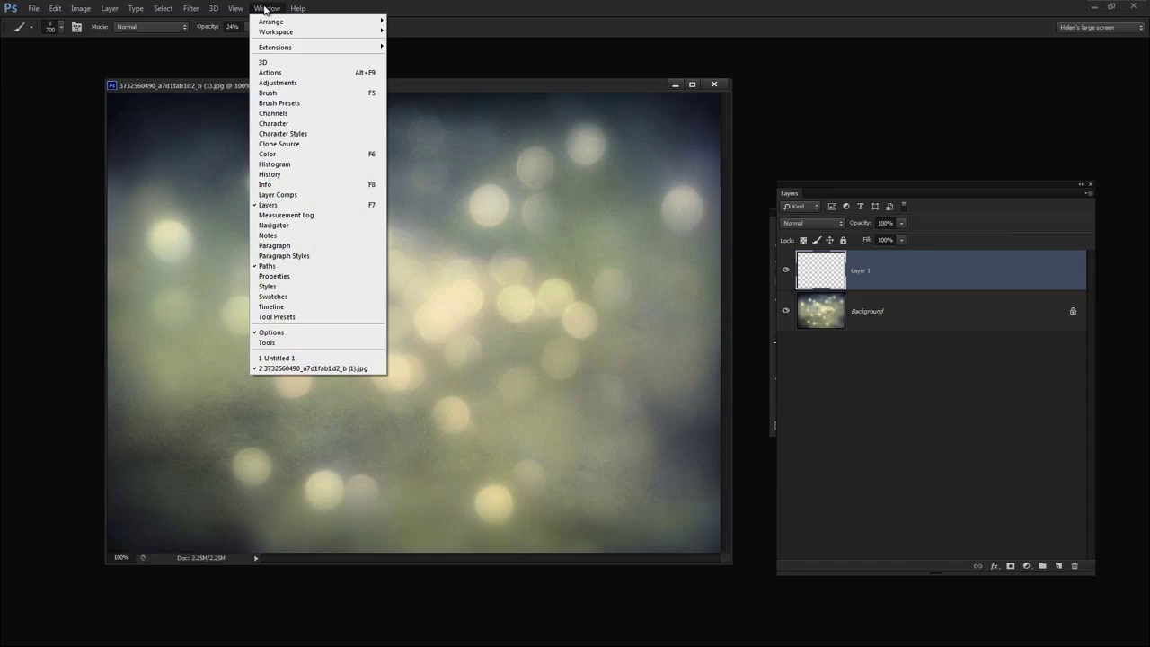
click(272, 297)
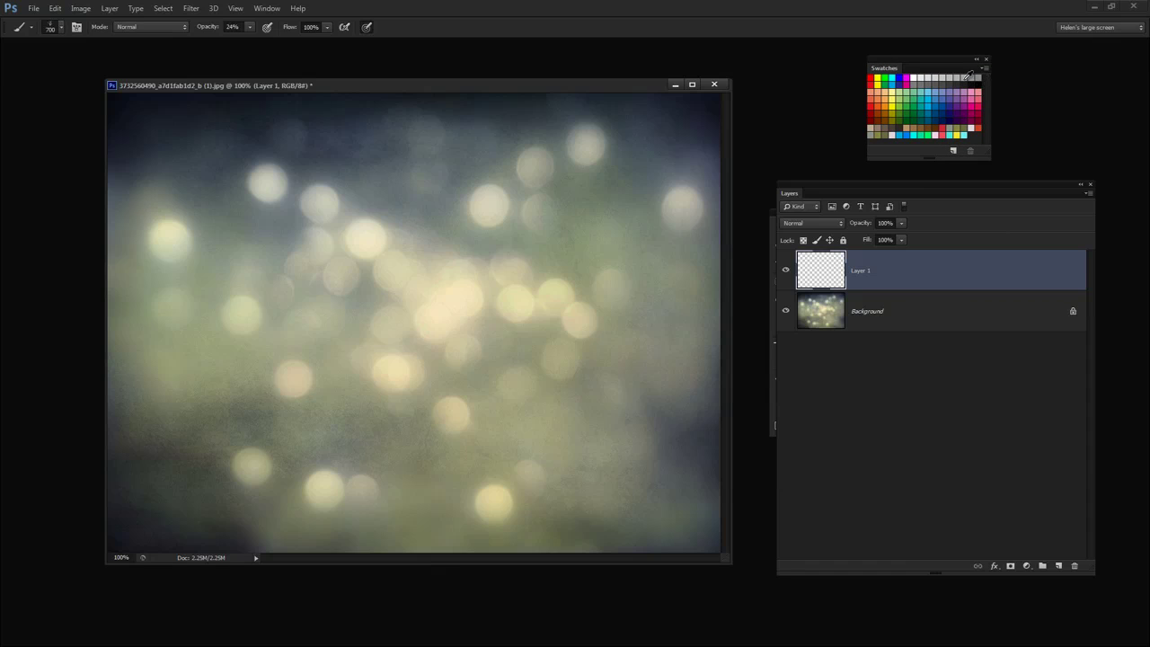
click(267, 9)
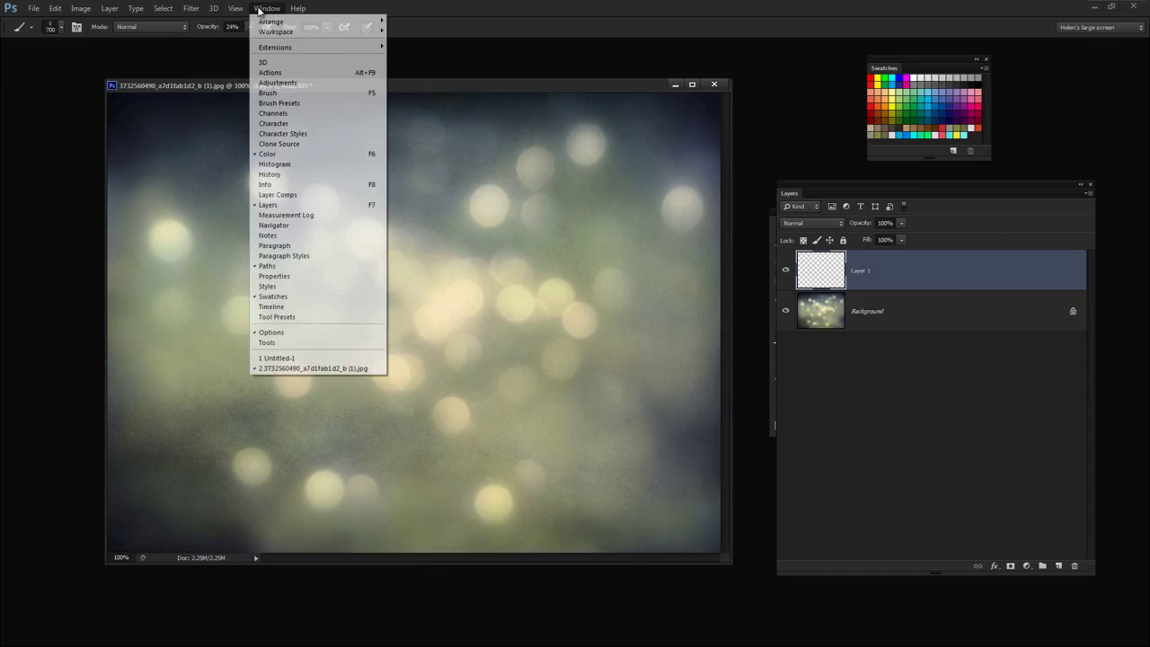
click(267, 343)
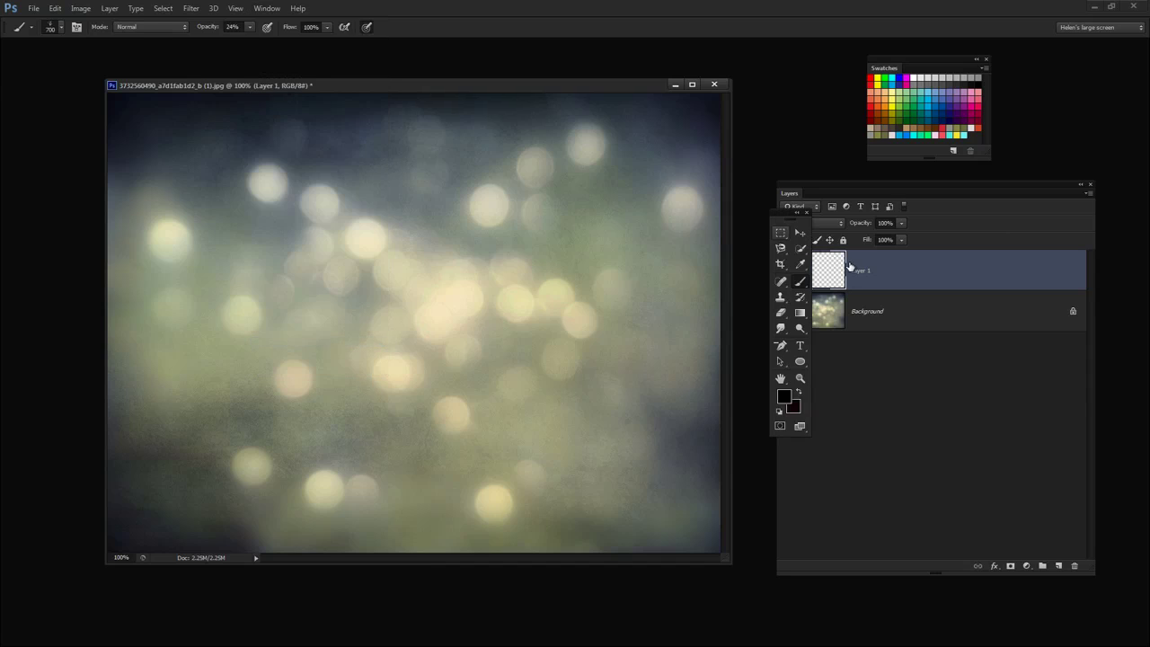
drag(784, 218, 1012, 398)
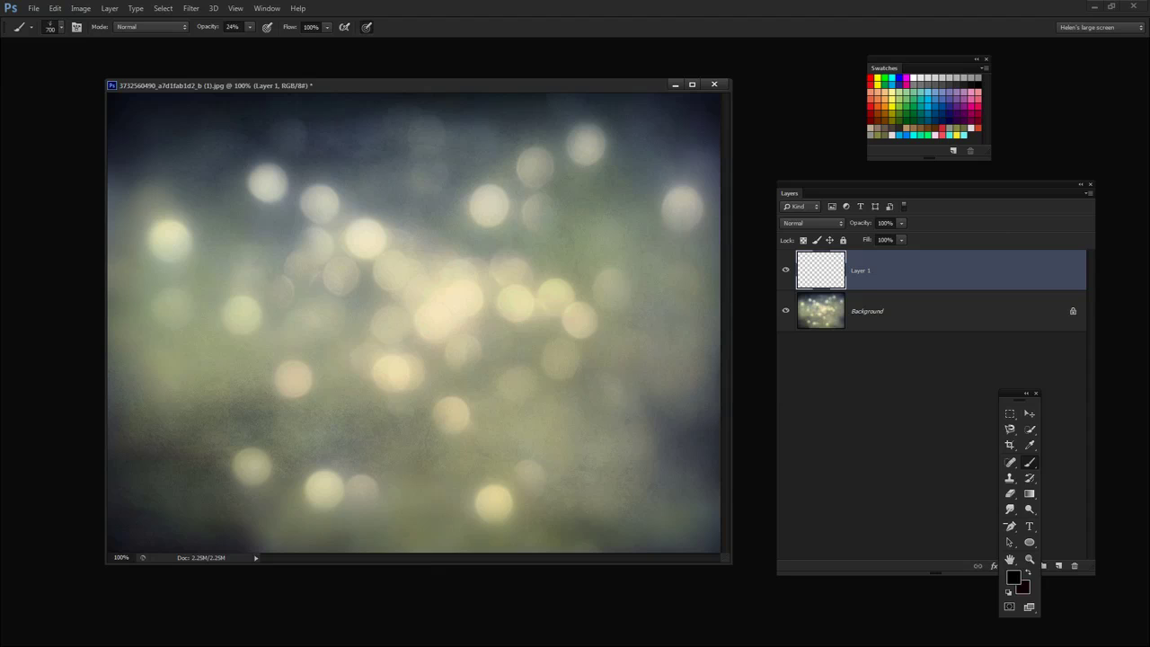
key(0)
click(243, 333)
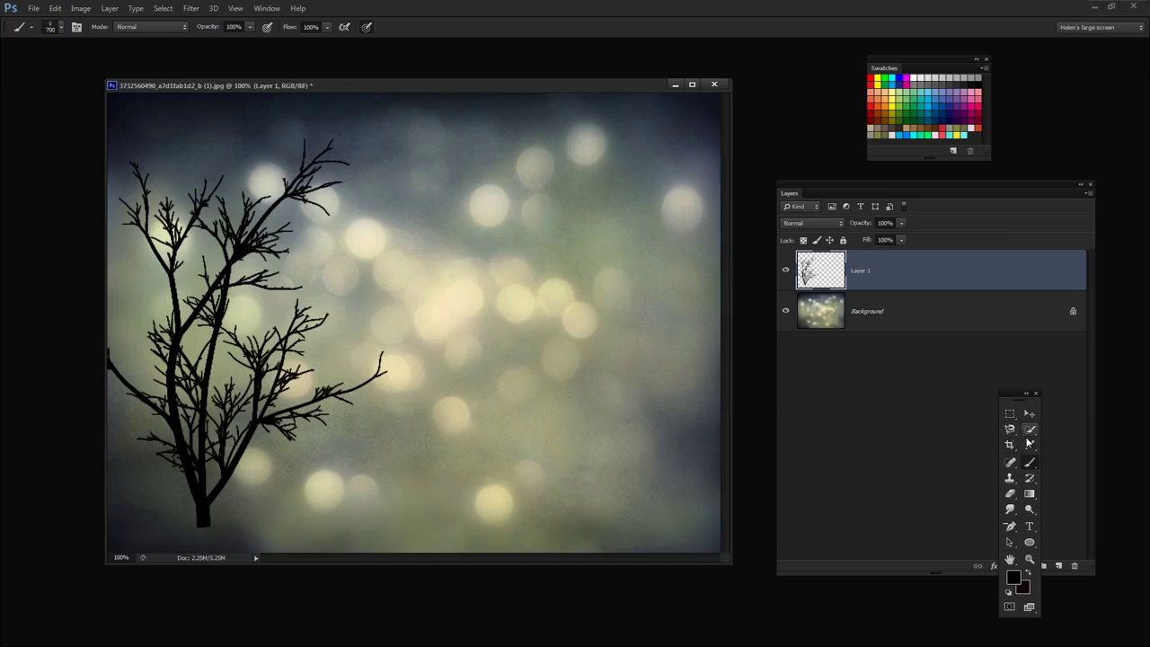
Step: Add Layer 2 above Background and marquee-select a wide strip across the image's bottom
click(1011, 414)
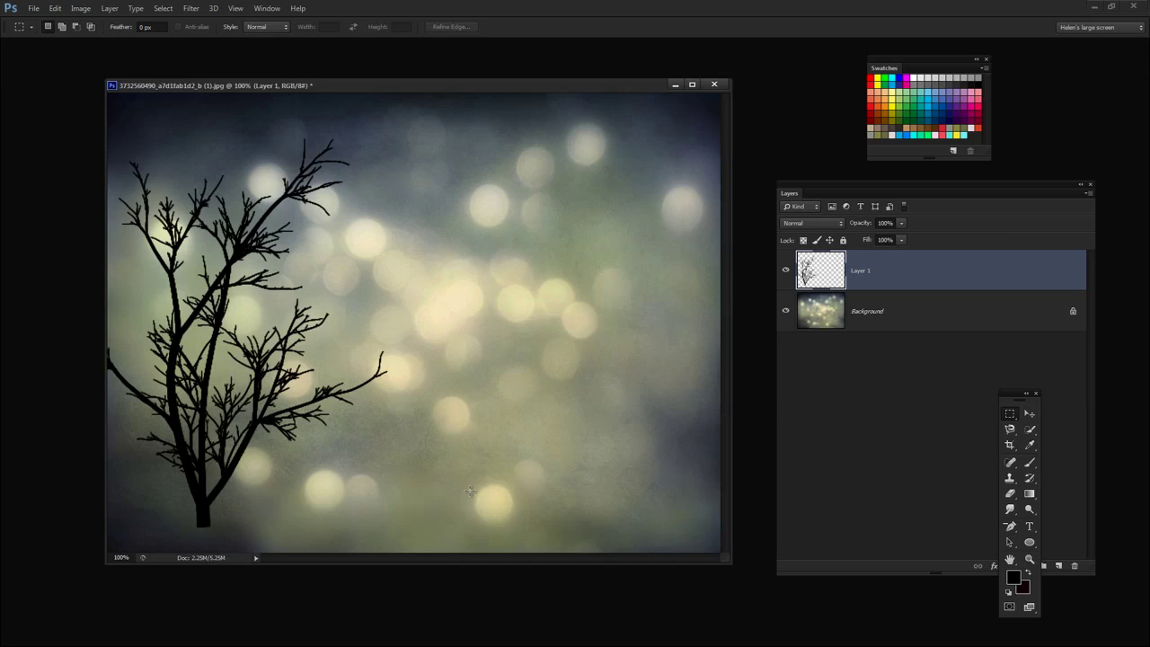
click(919, 325)
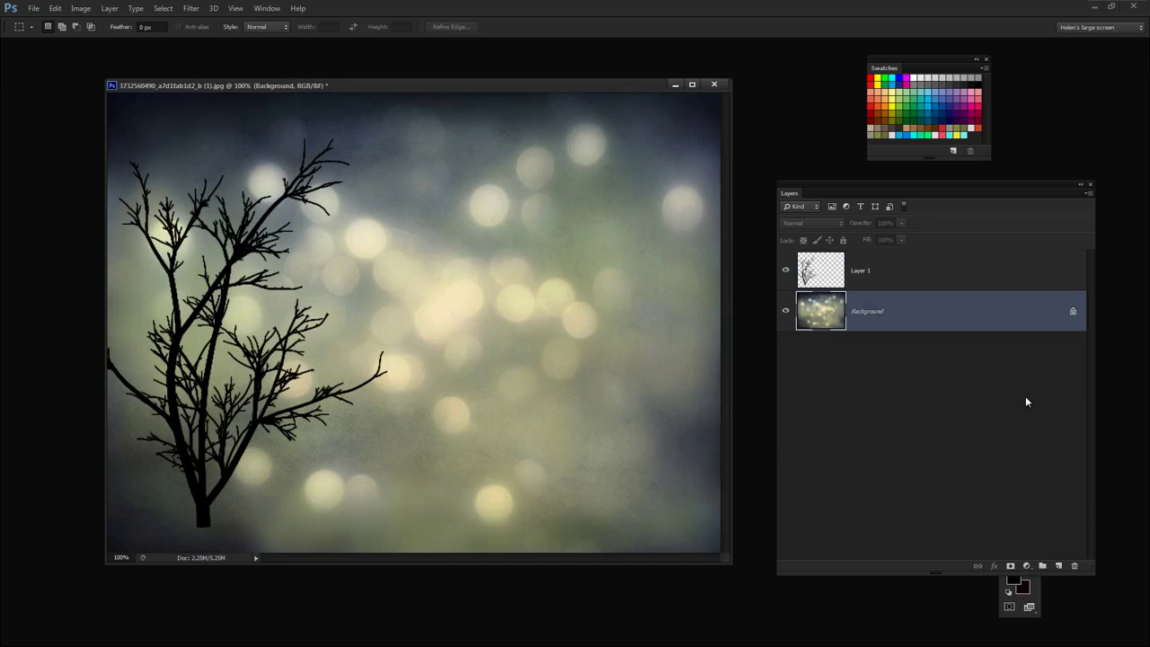
click(1058, 567)
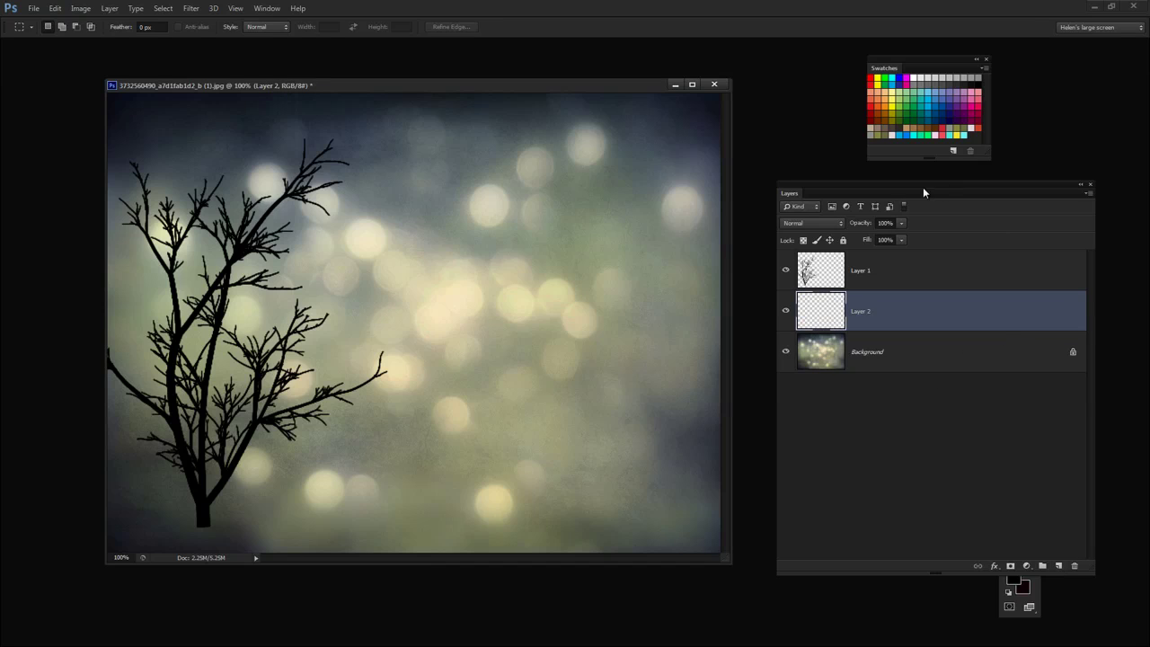
drag(923, 188, 810, 264)
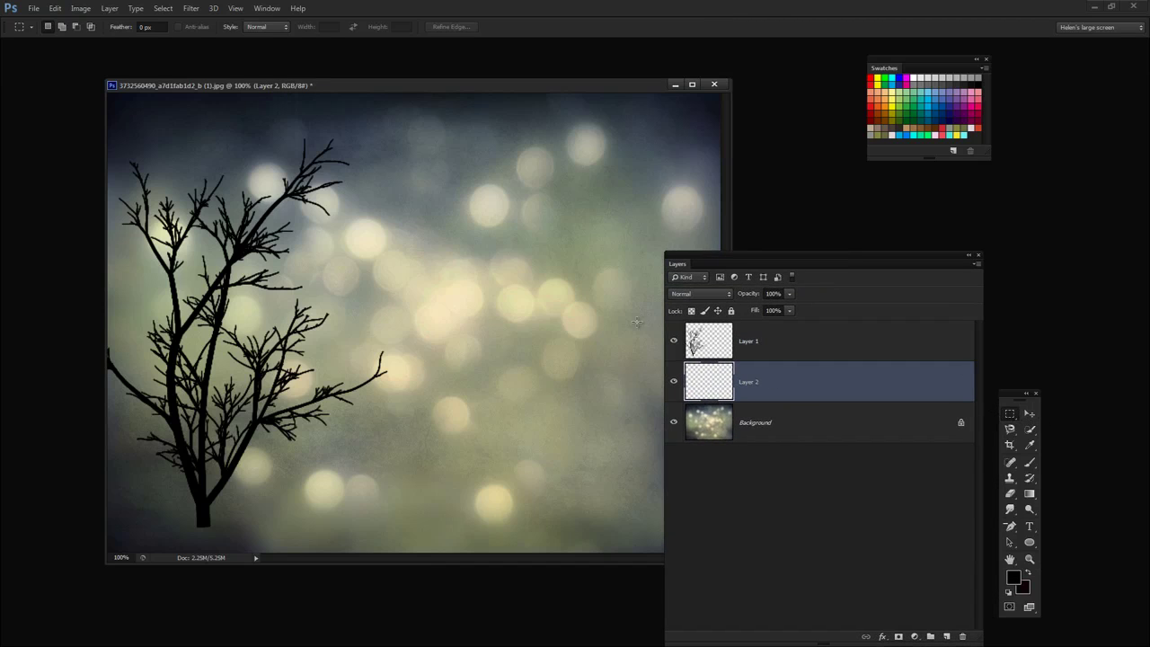
drag(740, 259, 884, 230)
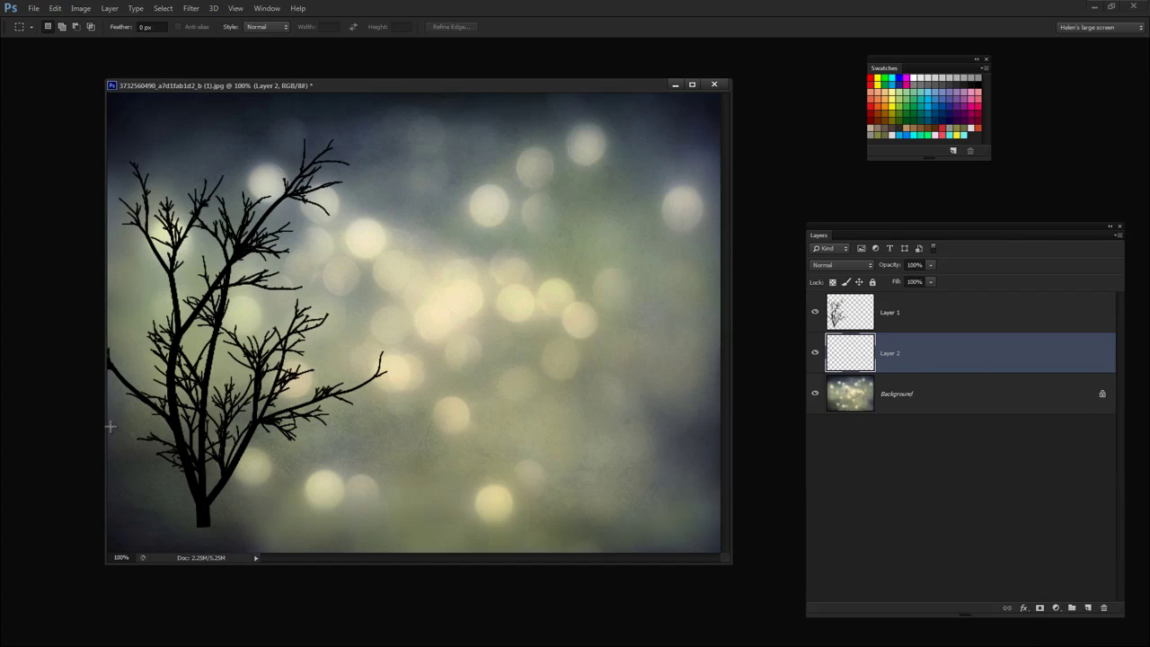
drag(105, 425, 713, 602)
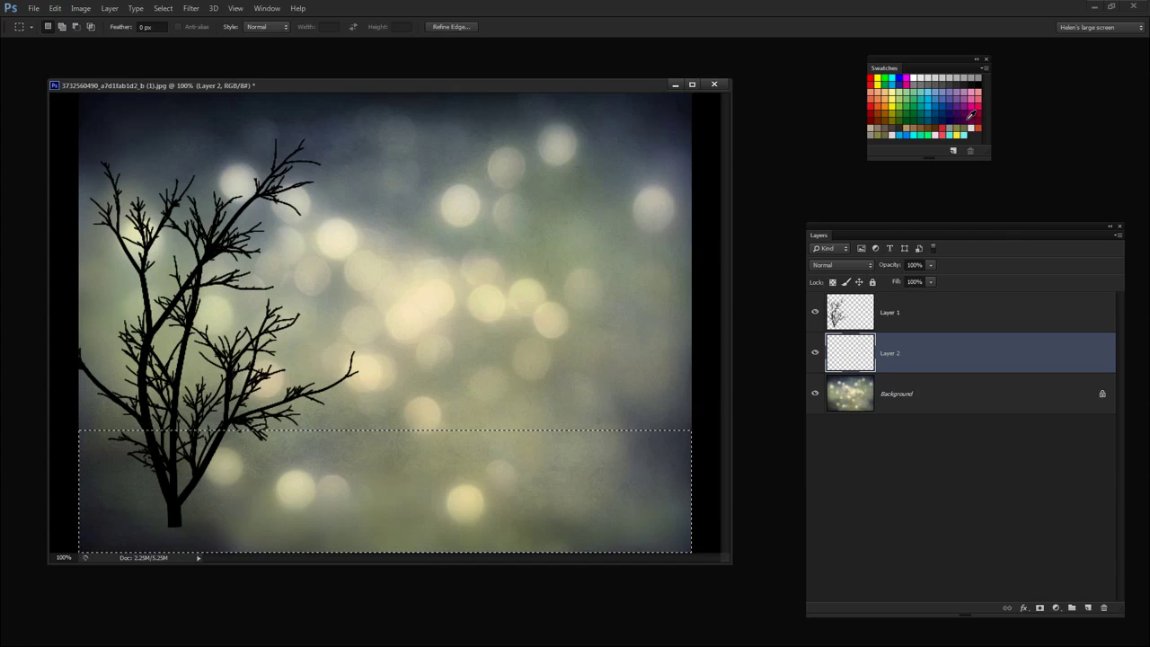
Step: Pick a dark red swatch and fill the bottom-strip selection on Layer 2 with it
drag(929, 227, 788, 193)
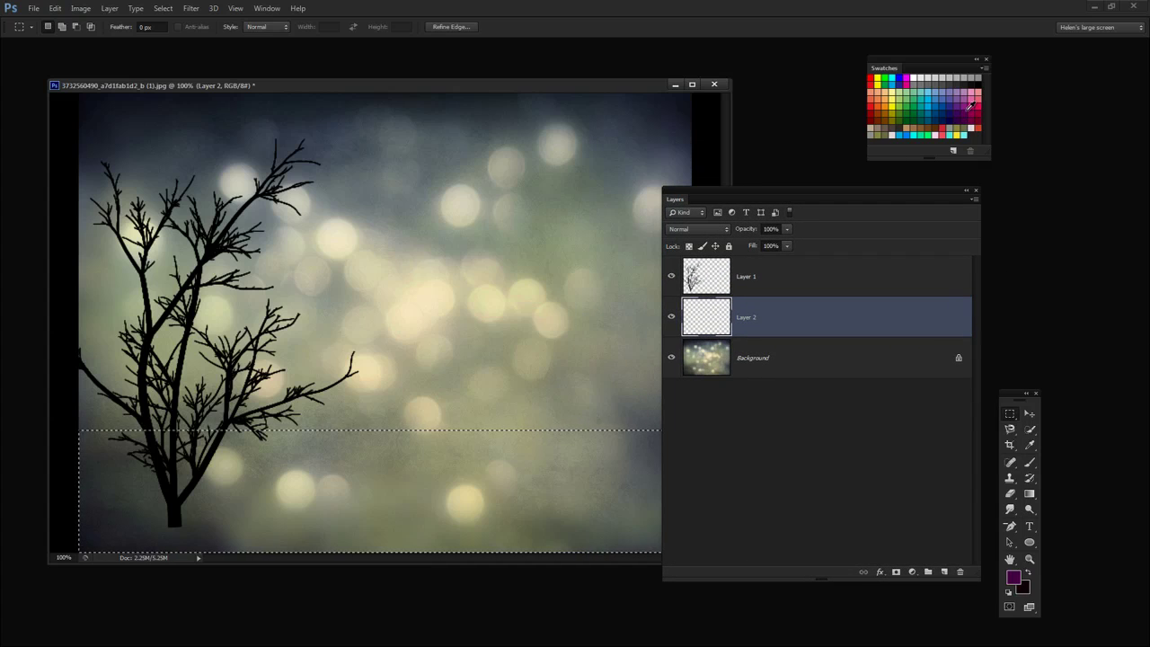
click(872, 118)
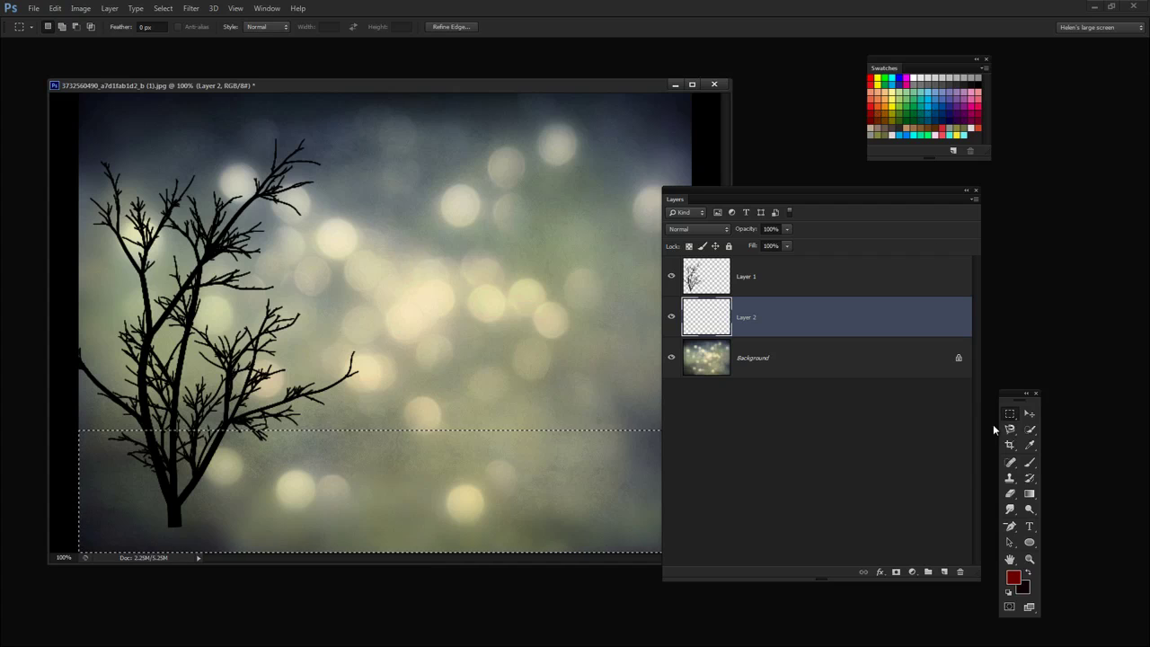
drag(1012, 389, 1060, 302)
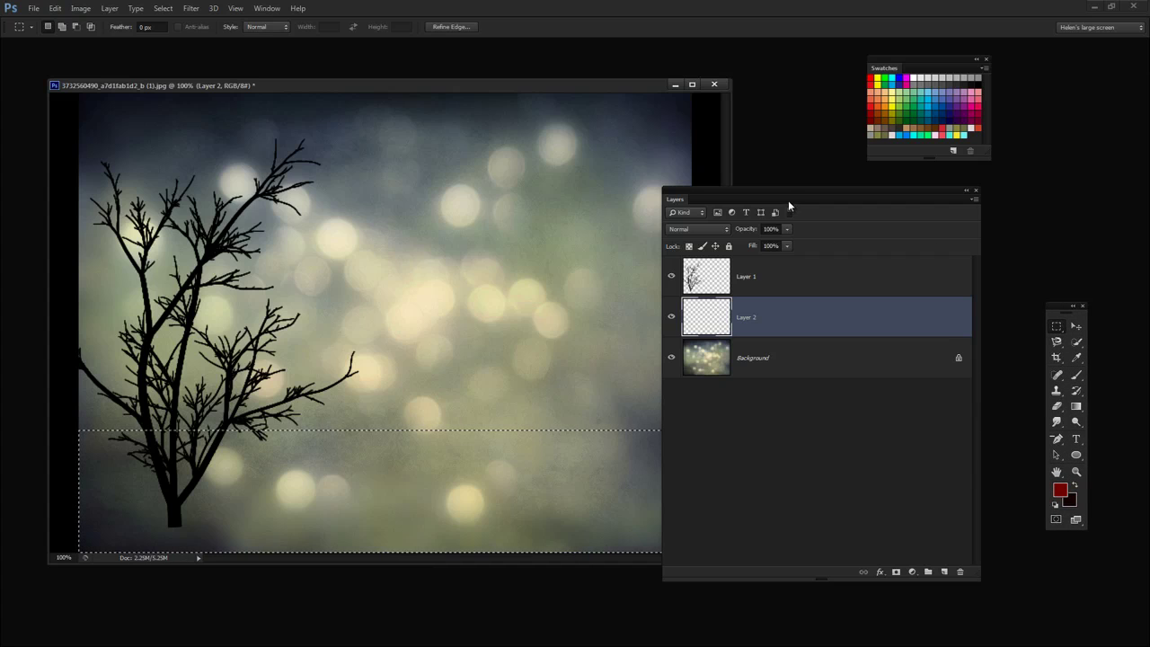
drag(788, 200, 835, 193)
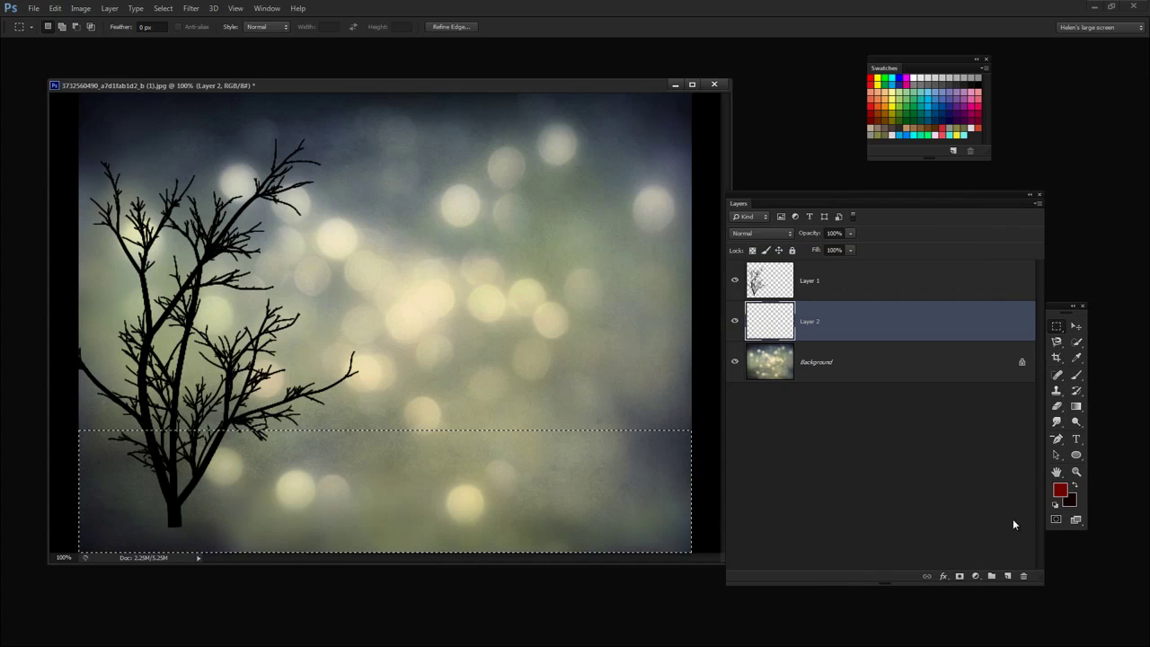
key(alt+BackSpace)
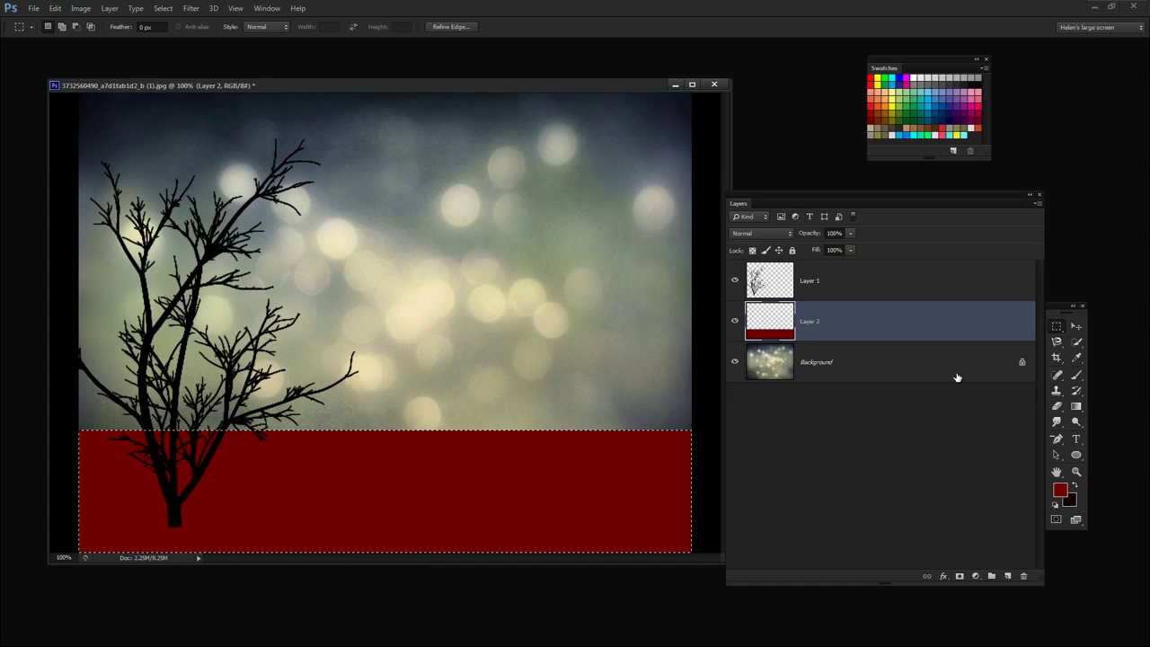
Step: Try Multiply blending on the red strip, then return it to Normal
click(766, 233)
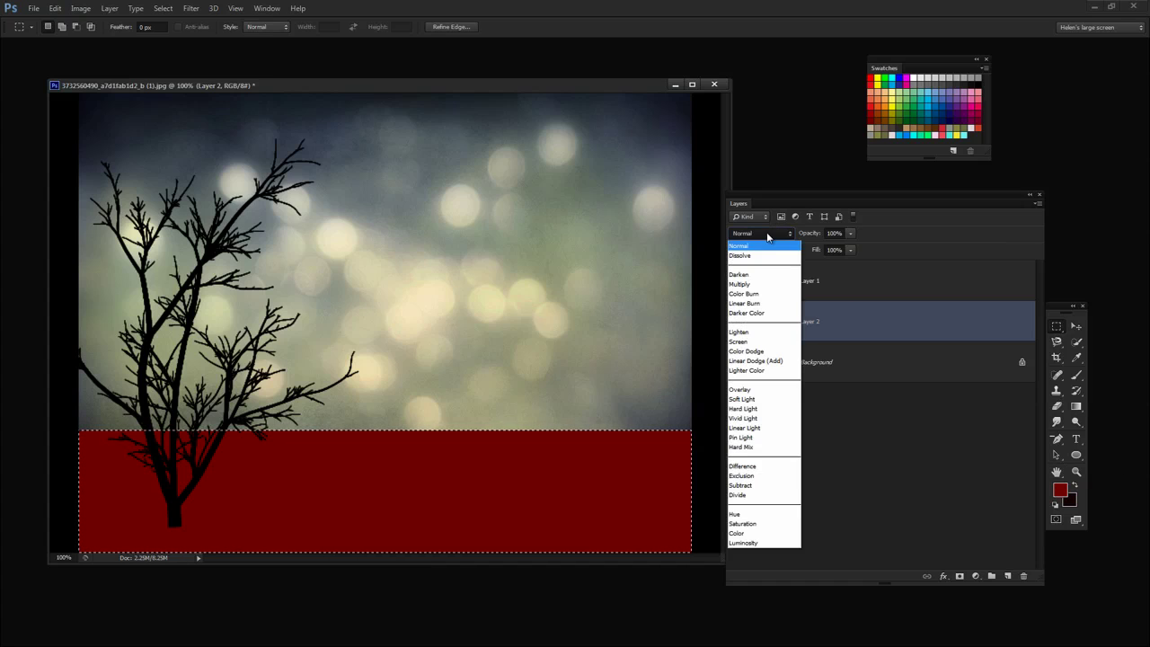
click(737, 284)
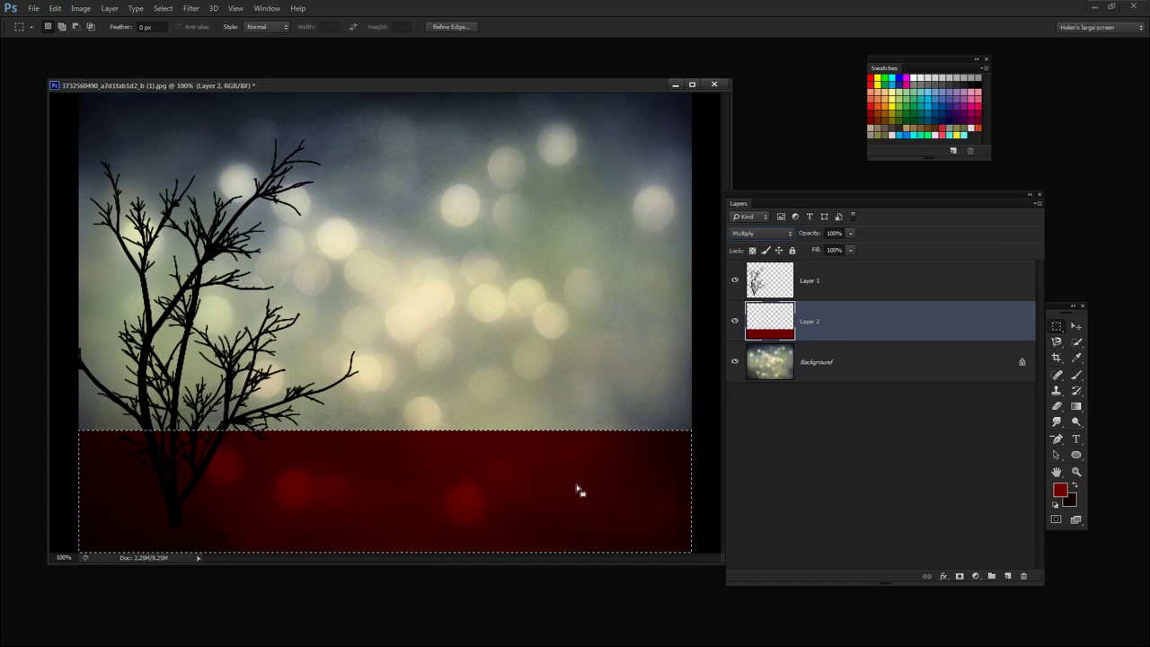
click(753, 233)
click(760, 247)
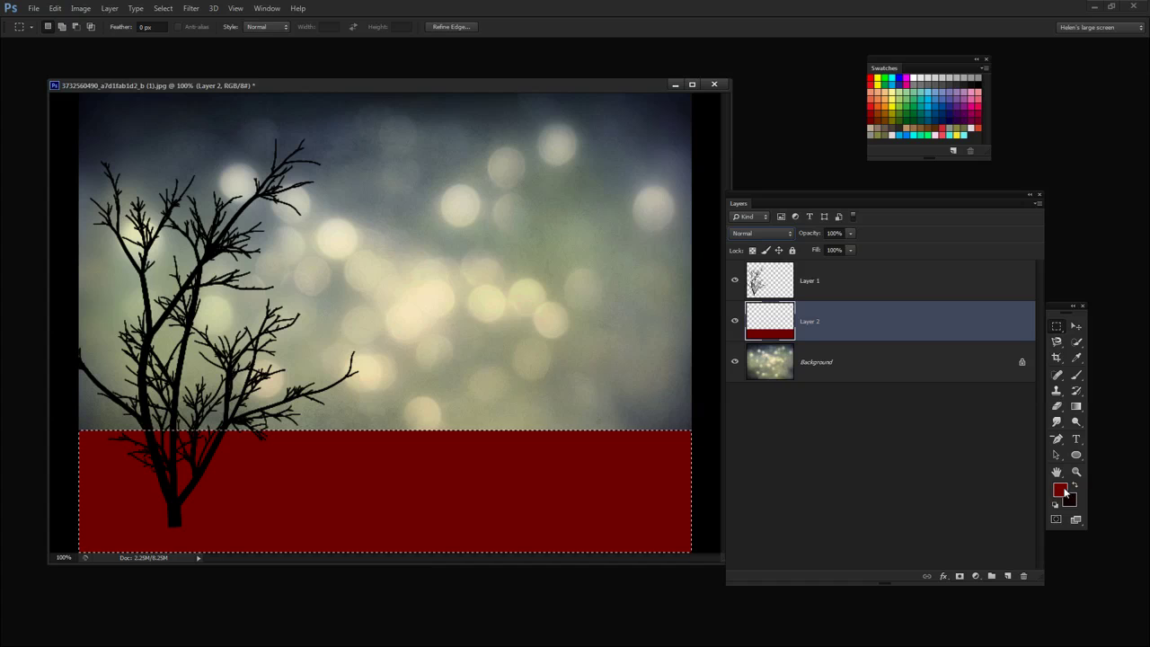
Step: Darken the foreground red to R 50, refill the band, and deselect
key(i)
click(1061, 489)
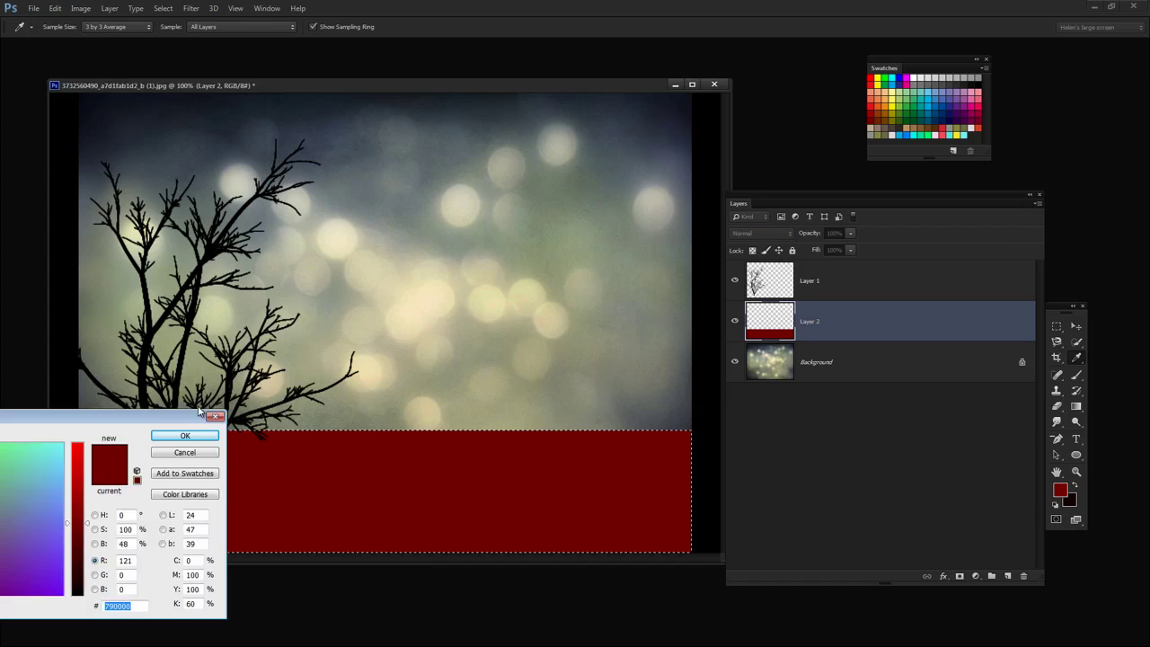
drag(33, 429, 685, 299)
drag(734, 464, 734, 447)
click(835, 319)
key(m)
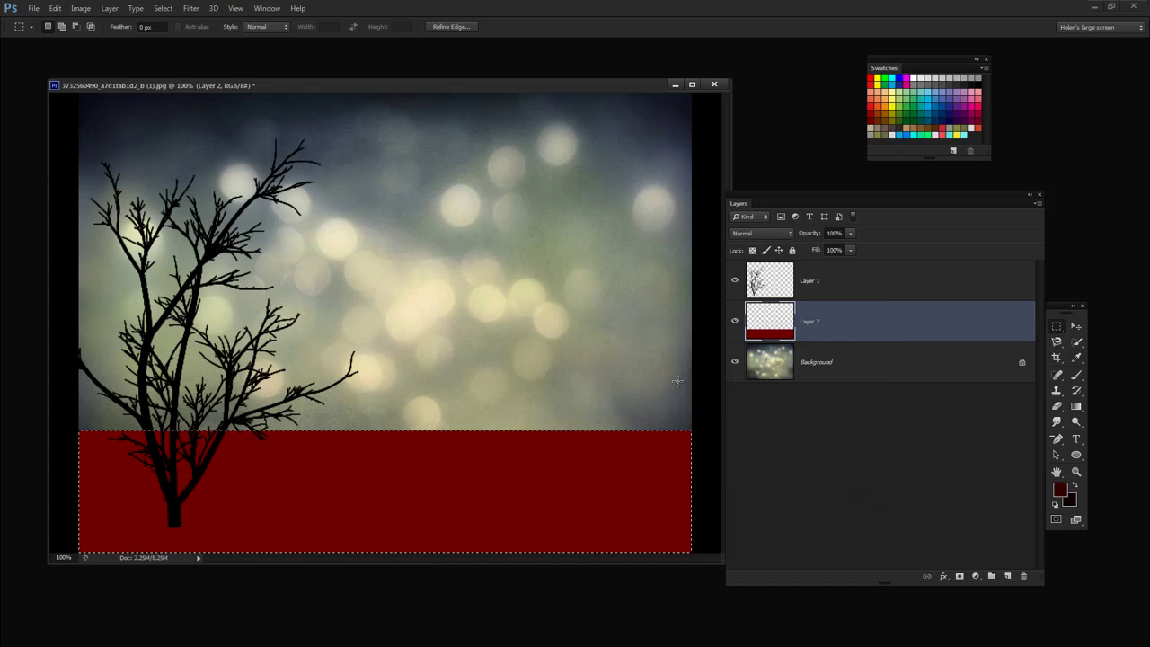
key(alt+BackSpace)
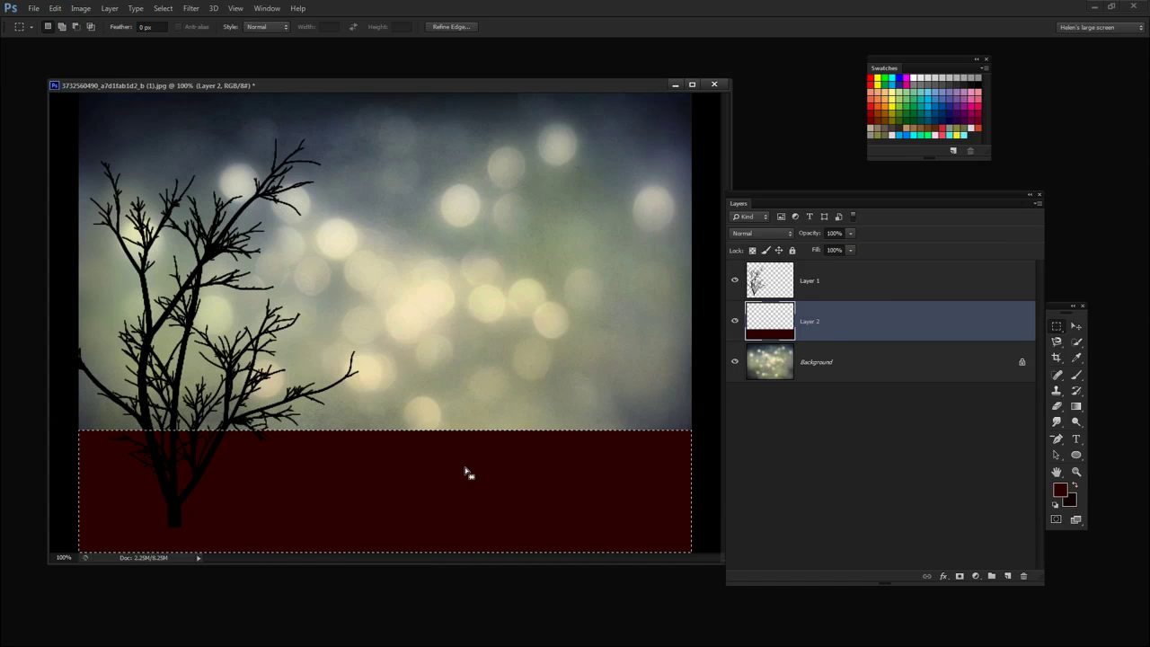
key(ctrl+d)
Step: Warp the red band's top edge and right side into a rolling hill, commit, and deselect
ctrl+click(772, 327)
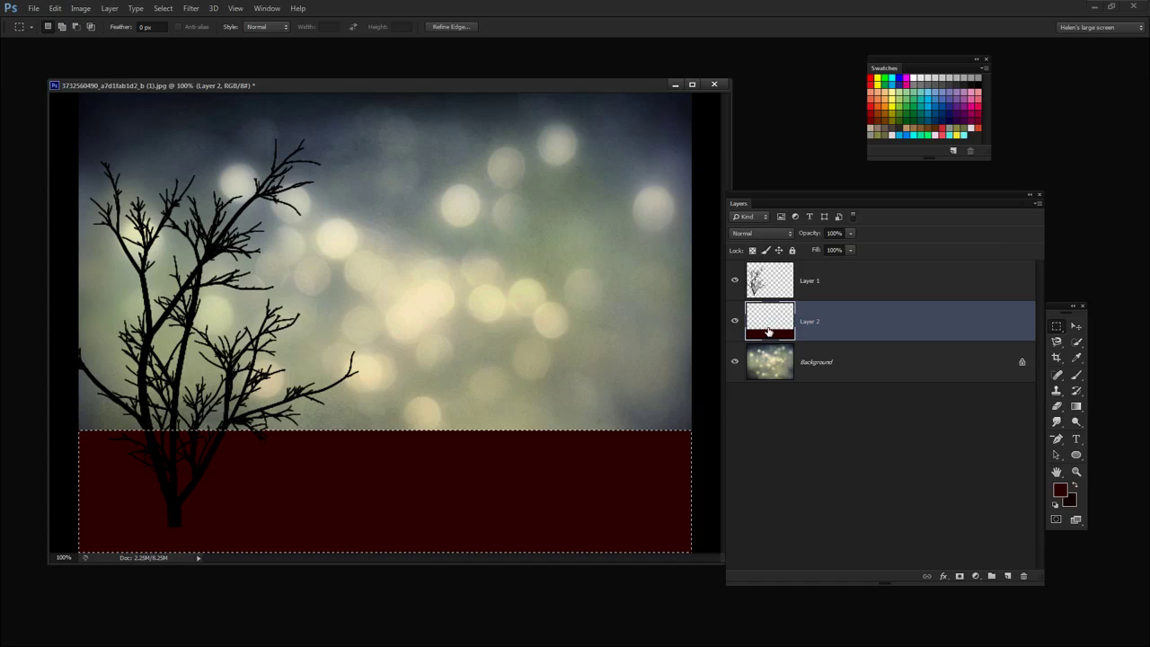
click(53, 9)
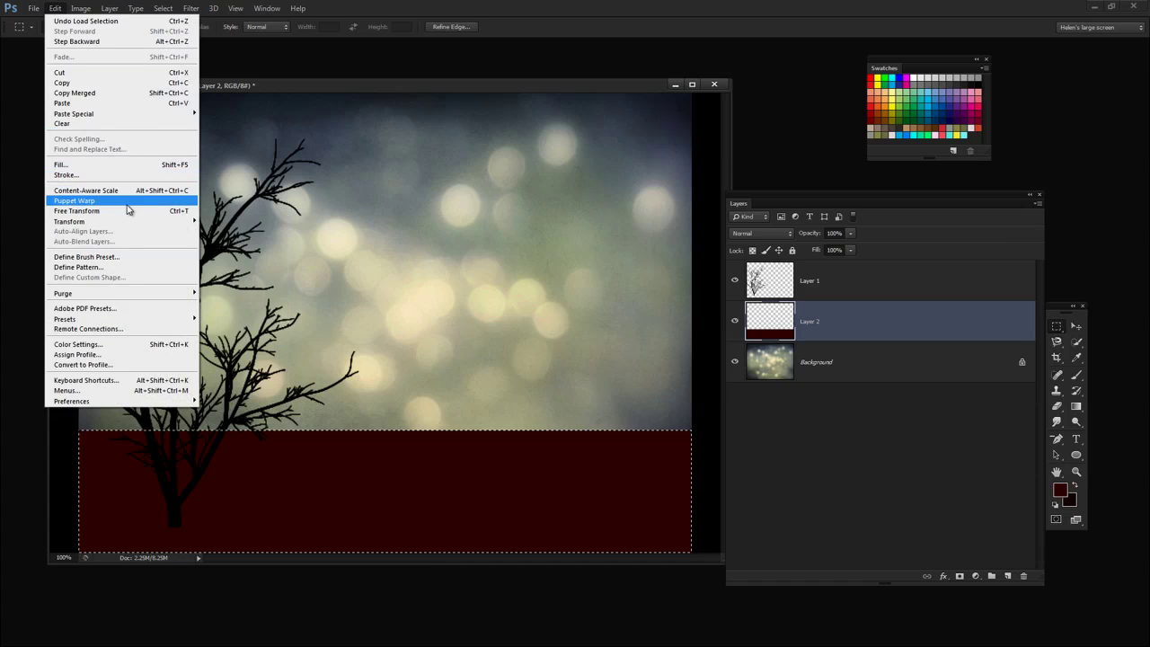
mouse_move(135, 222)
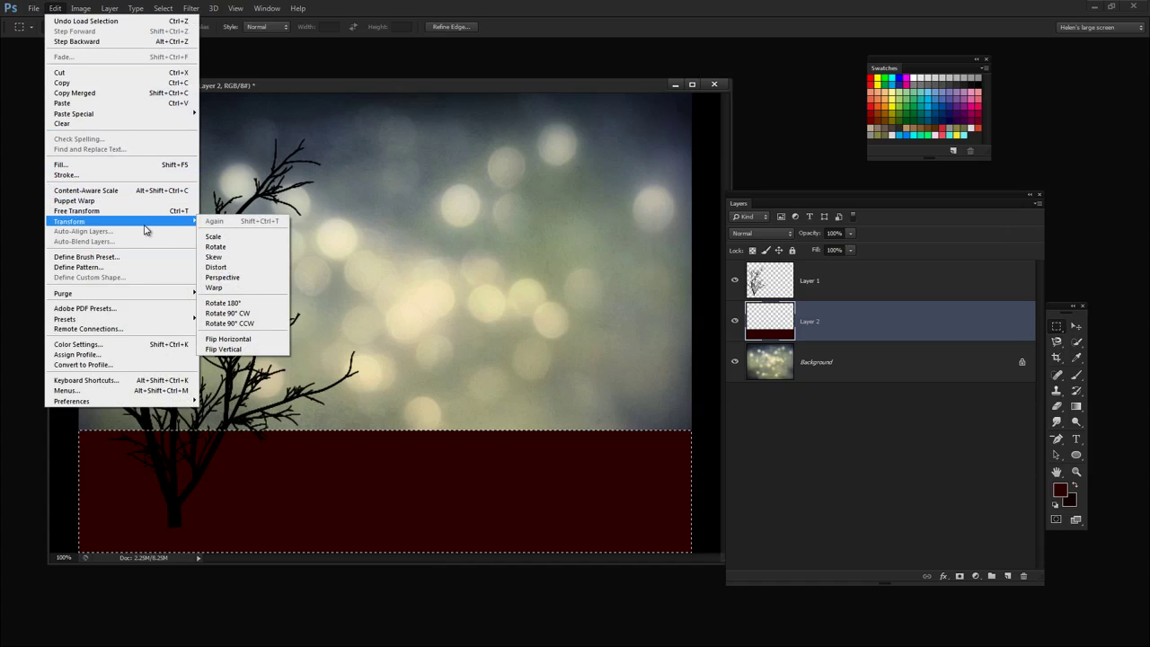
click(215, 288)
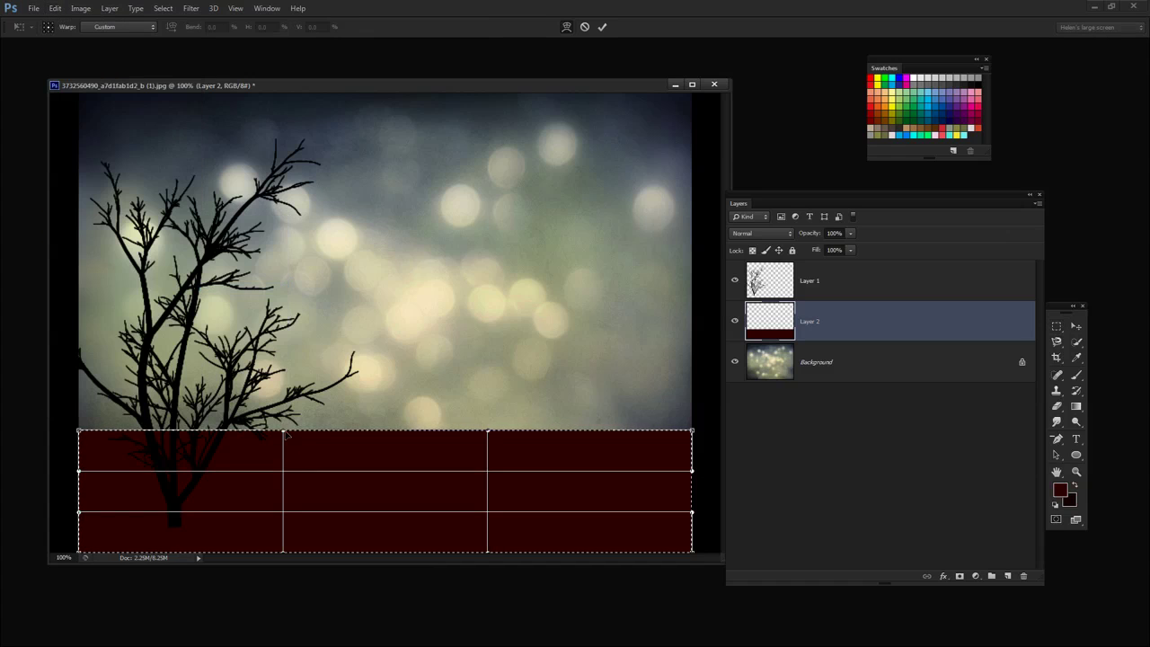
drag(283, 431, 289, 420)
drag(488, 428, 486, 505)
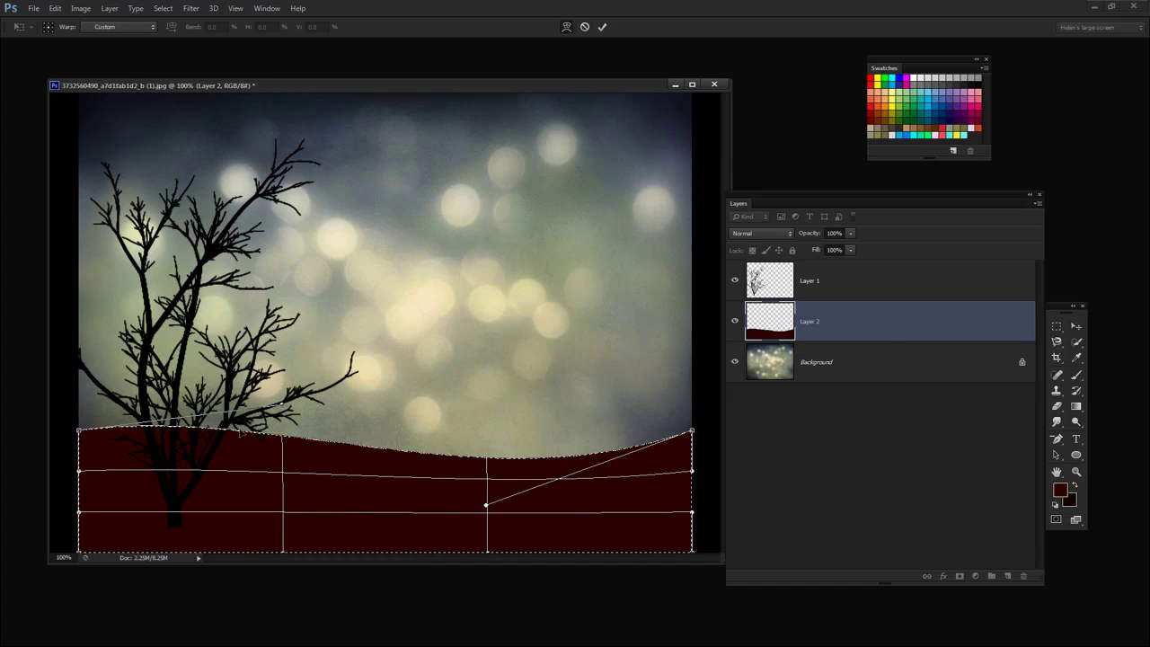
click(602, 26)
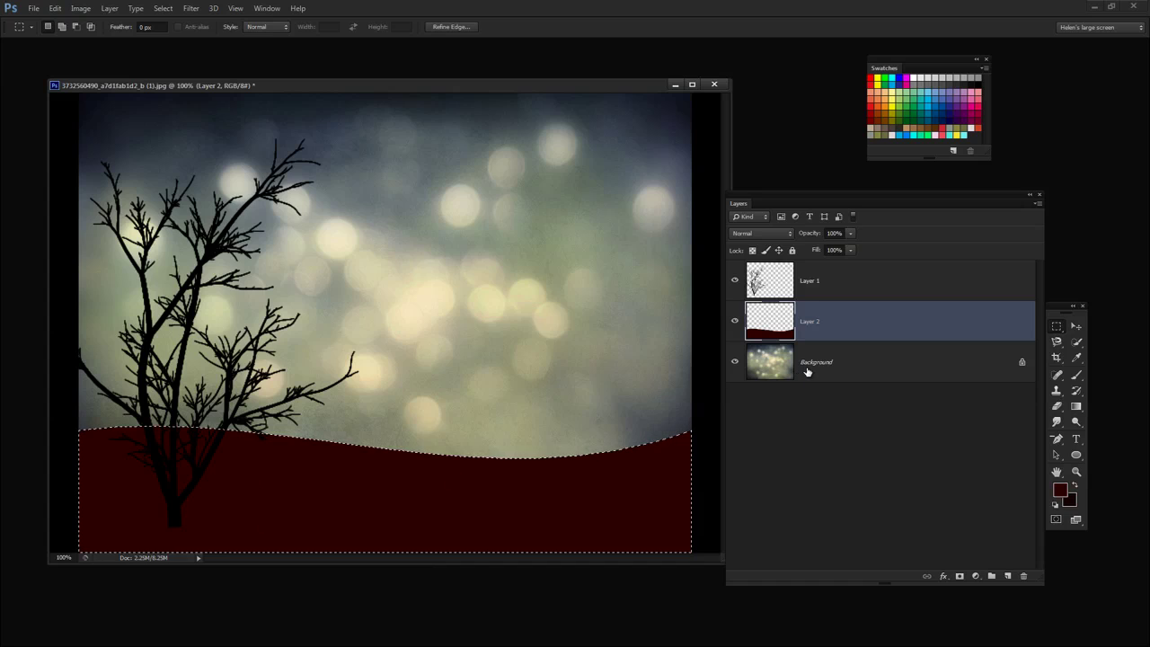
key(ctrl+d)
Step: Add Layer 3 and set the foreground colour to red-orange fc4318
click(1008, 576)
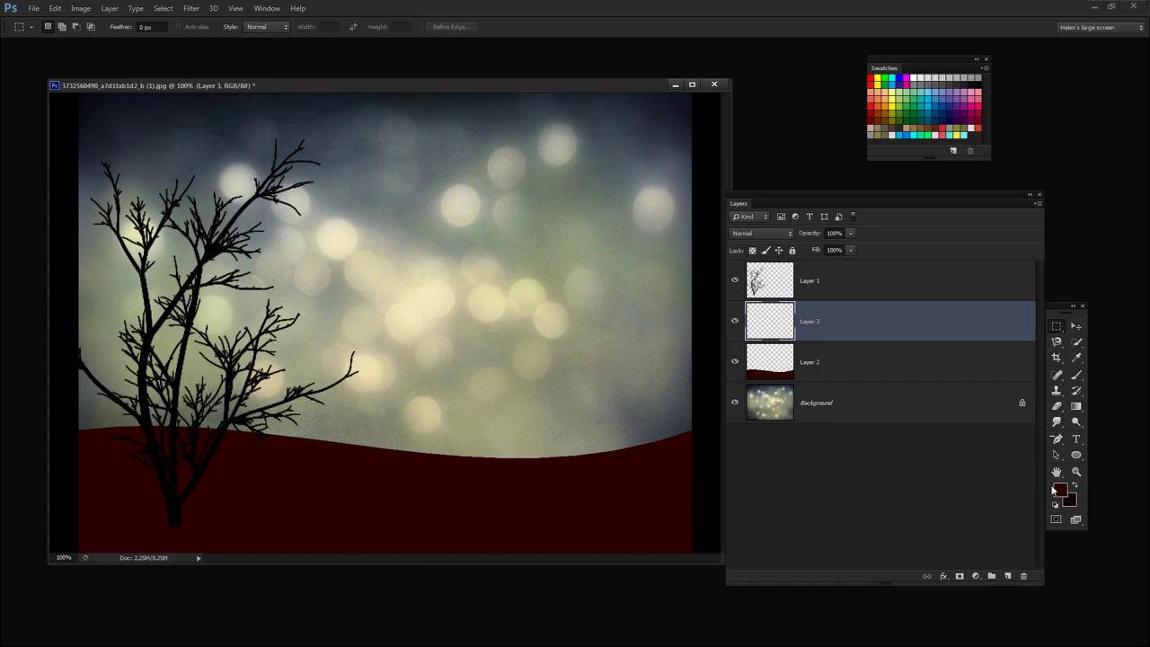
click(1059, 489)
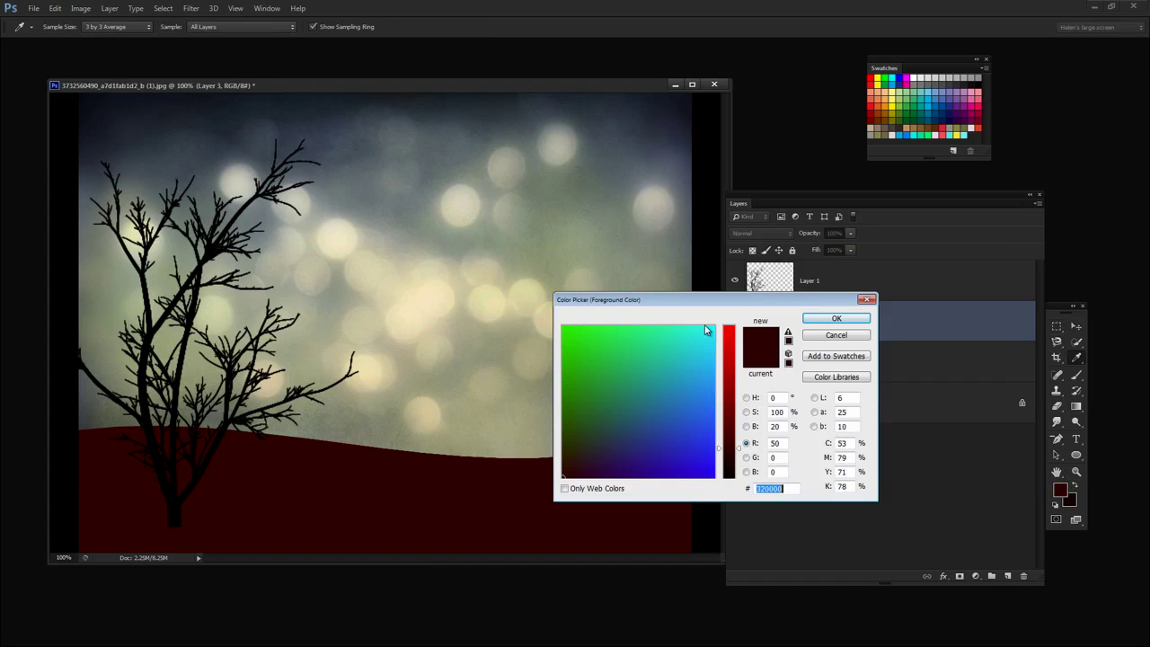
click(669, 339)
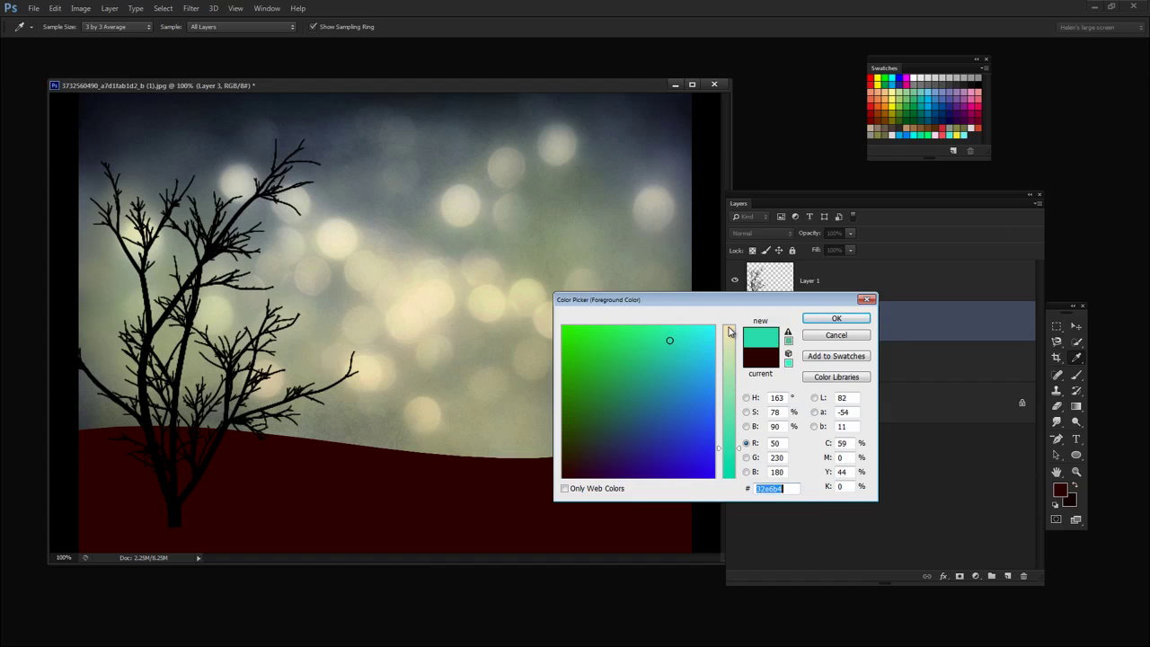
click(729, 328)
click(605, 390)
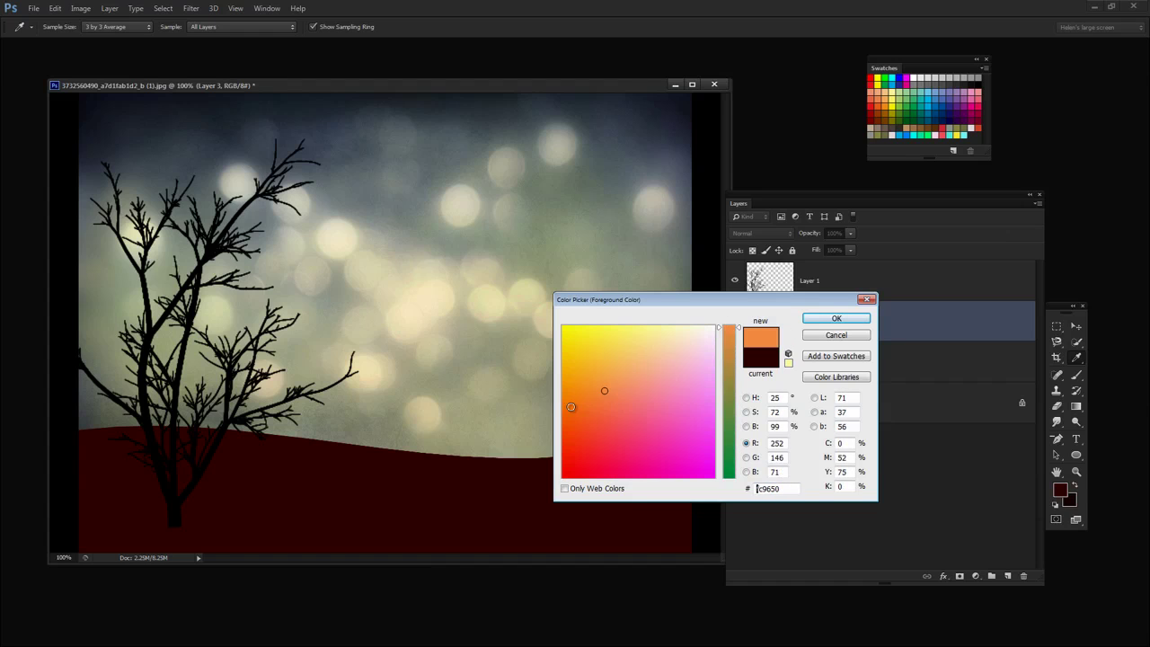
drag(571, 406, 576, 438)
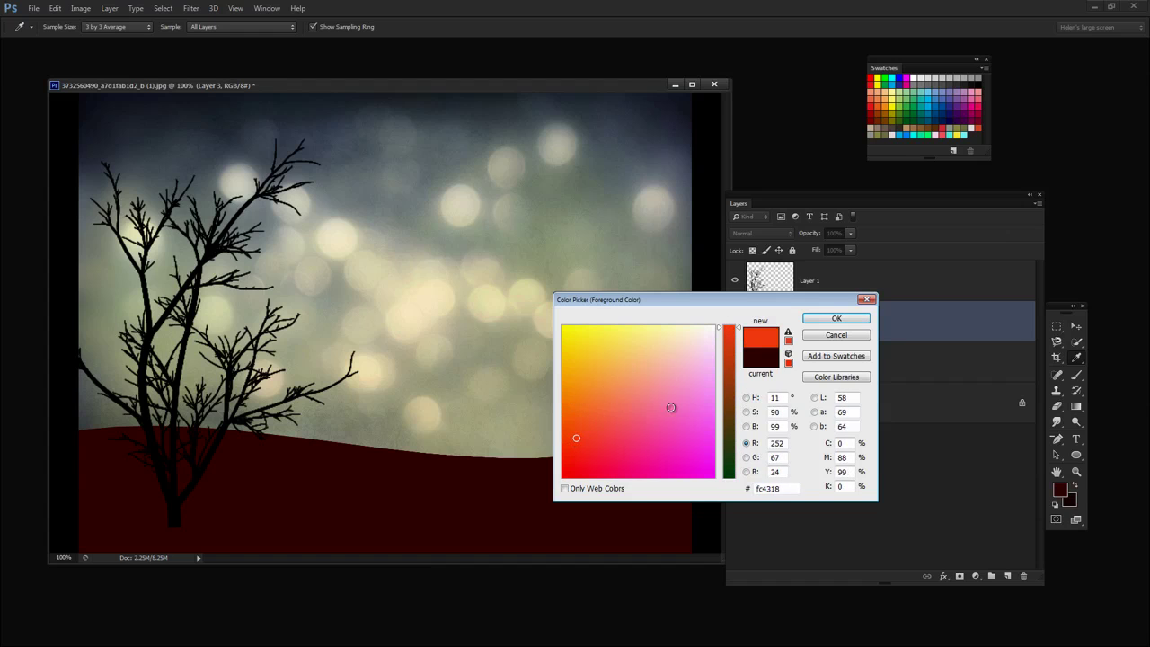
click(834, 318)
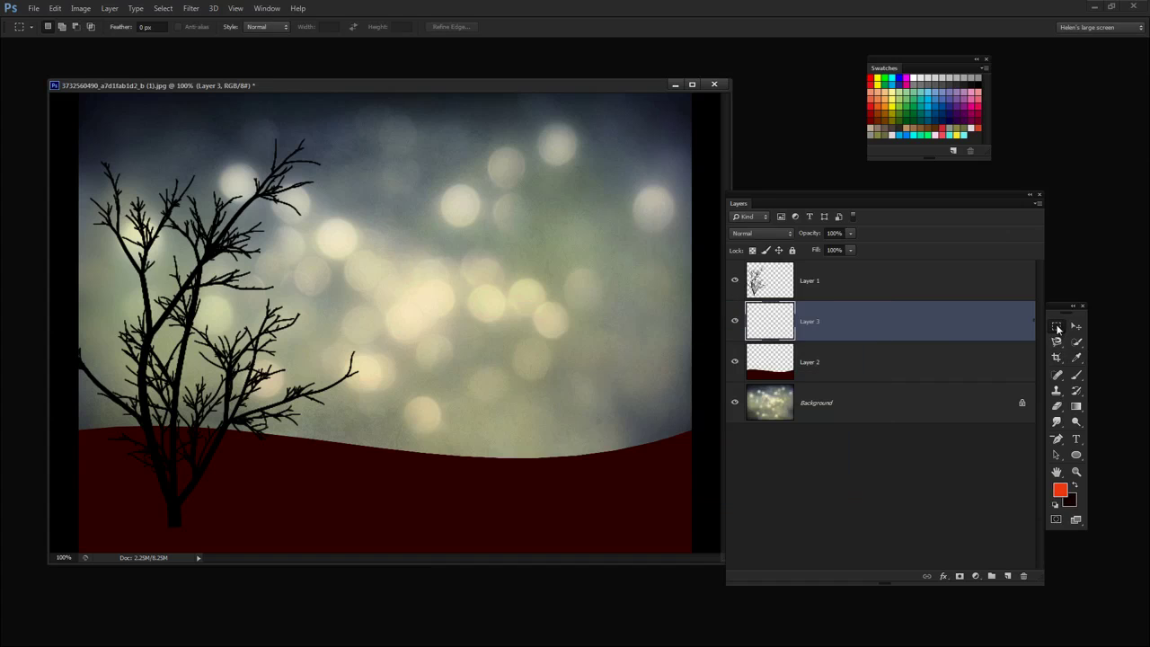
Step: Draw an elliptical circle selection straddling the hill's right side and fill it with red-orange
click(1058, 329)
click(1098, 338)
drag(418, 328, 601, 502)
drag(601, 501, 622, 553)
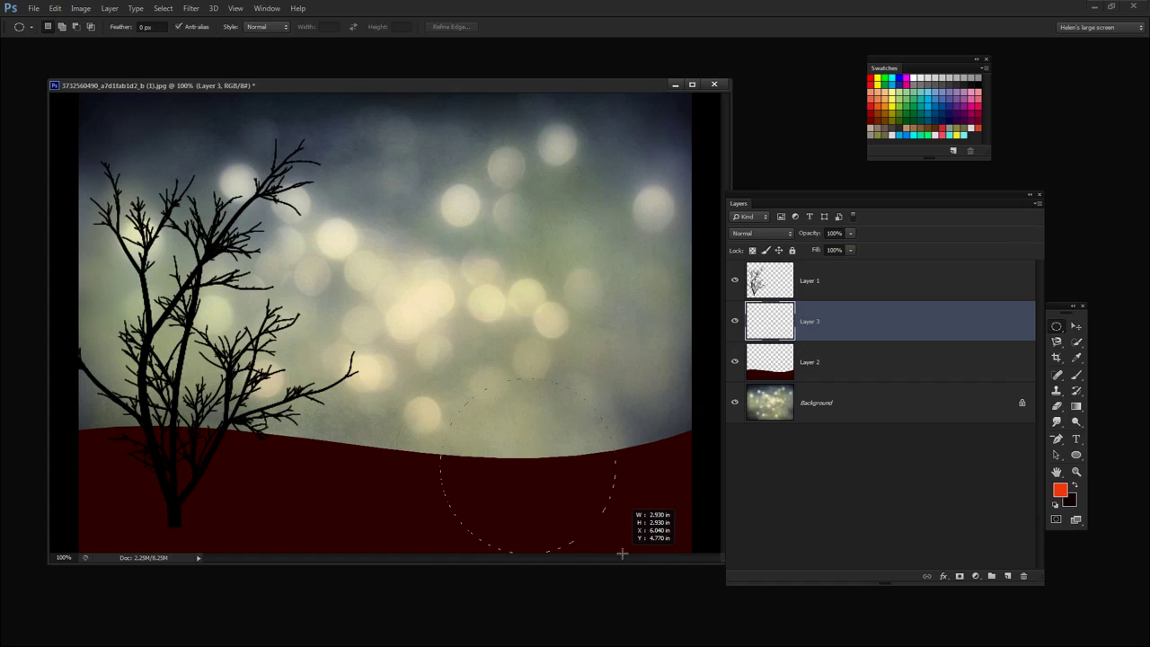
drag(622, 554, 622, 553)
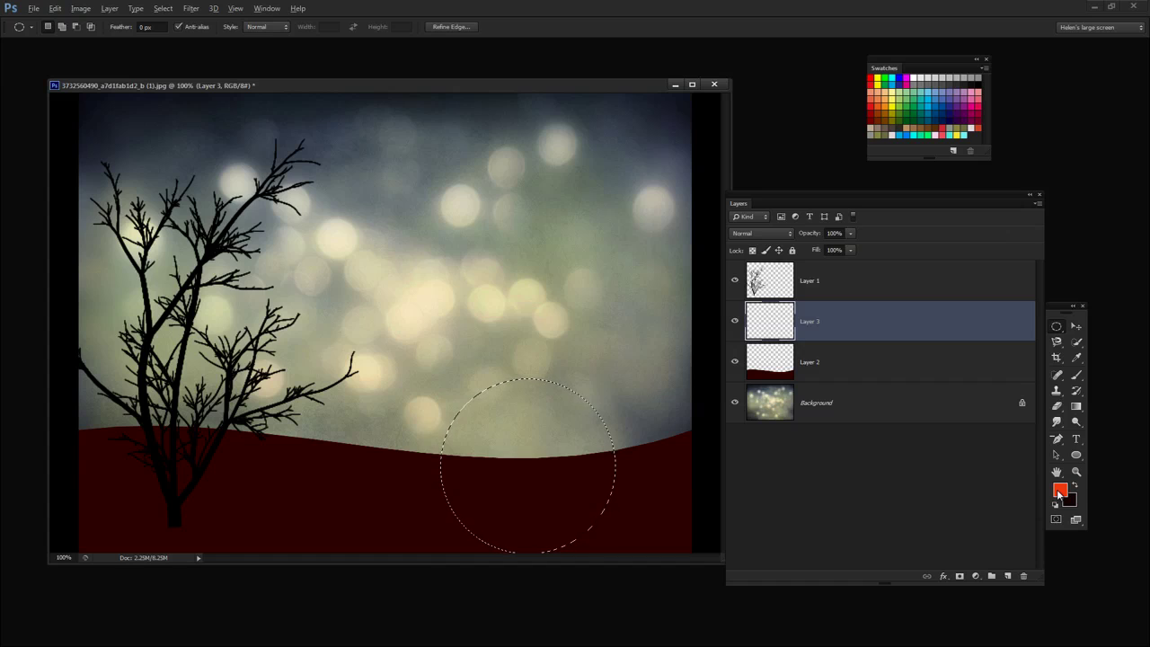
key(alt+BackSpace)
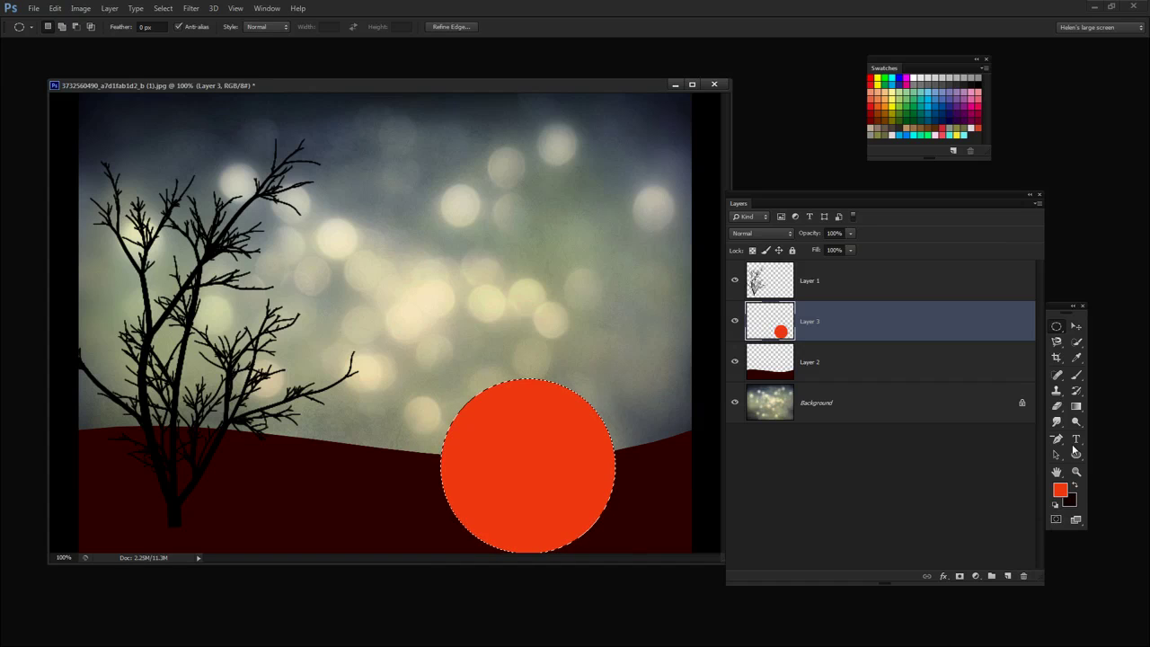
Step: Refill the sun circle with brown 9e4318 and deselect
click(1063, 495)
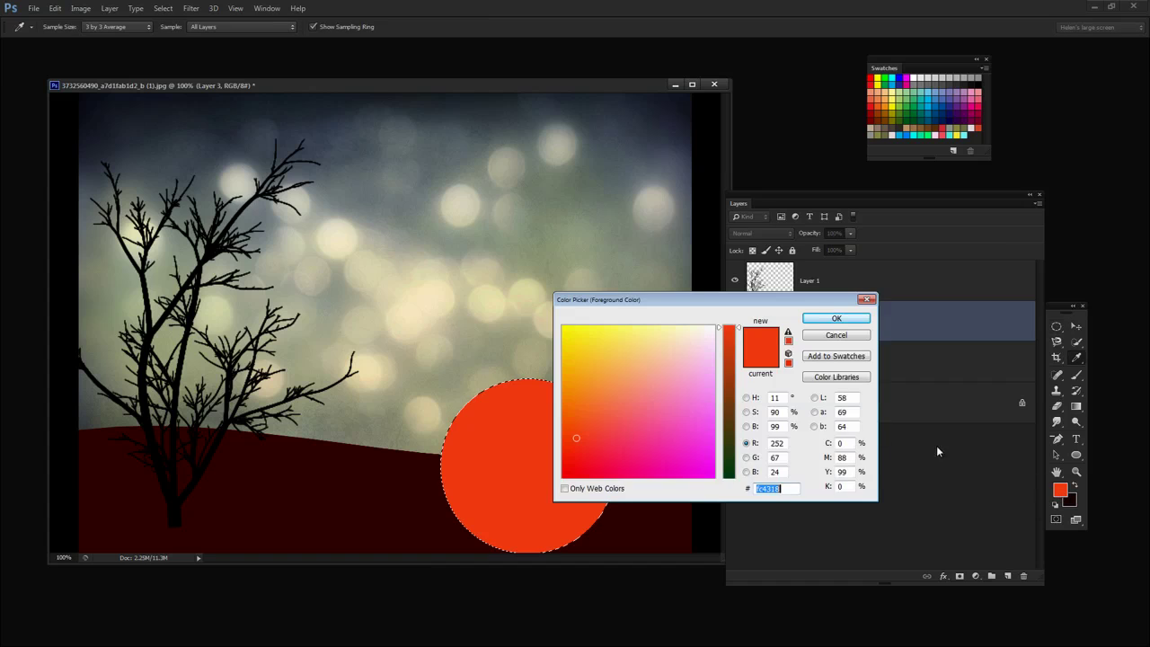
click(730, 399)
drag(732, 400, 731, 384)
click(818, 320)
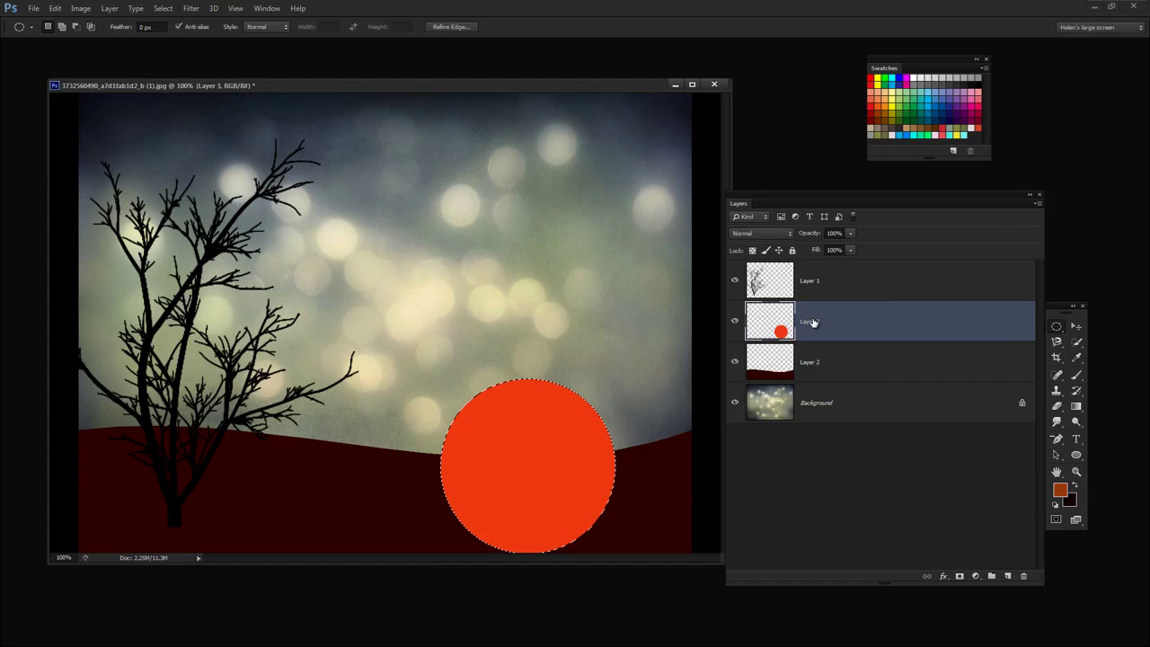
key(alt+BackSpace)
key(ctrl+d)
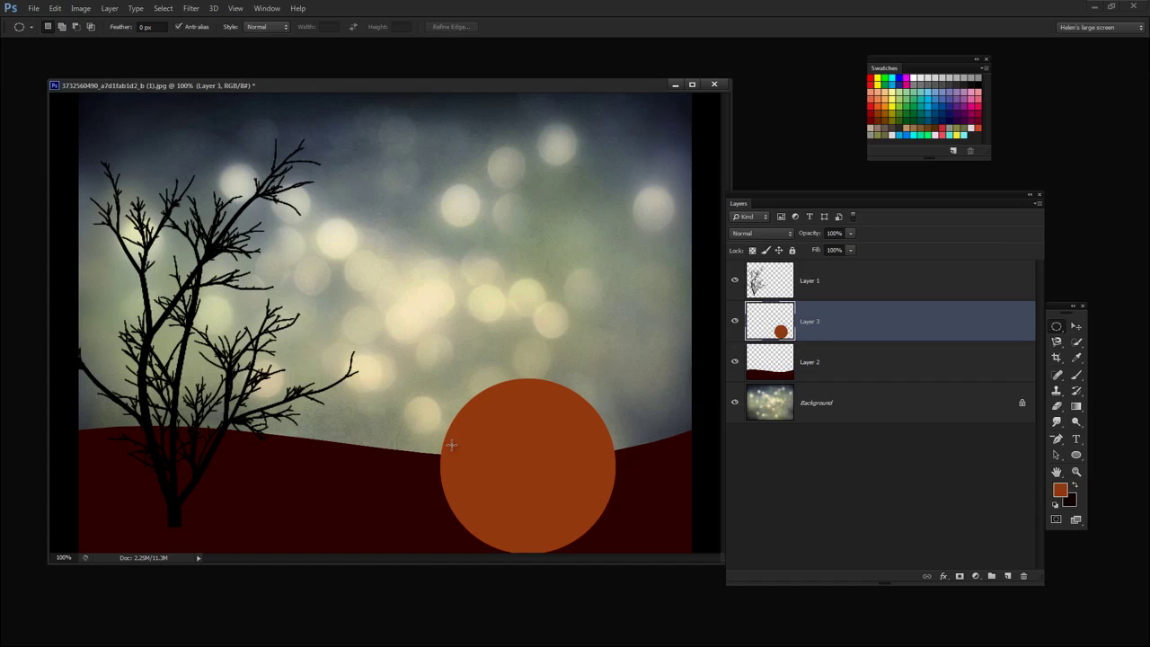
Step: Move Layer 3 beneath Layer 2, behind the hill, and set it to Multiply blending
drag(452, 444, 470, 466)
click(813, 369)
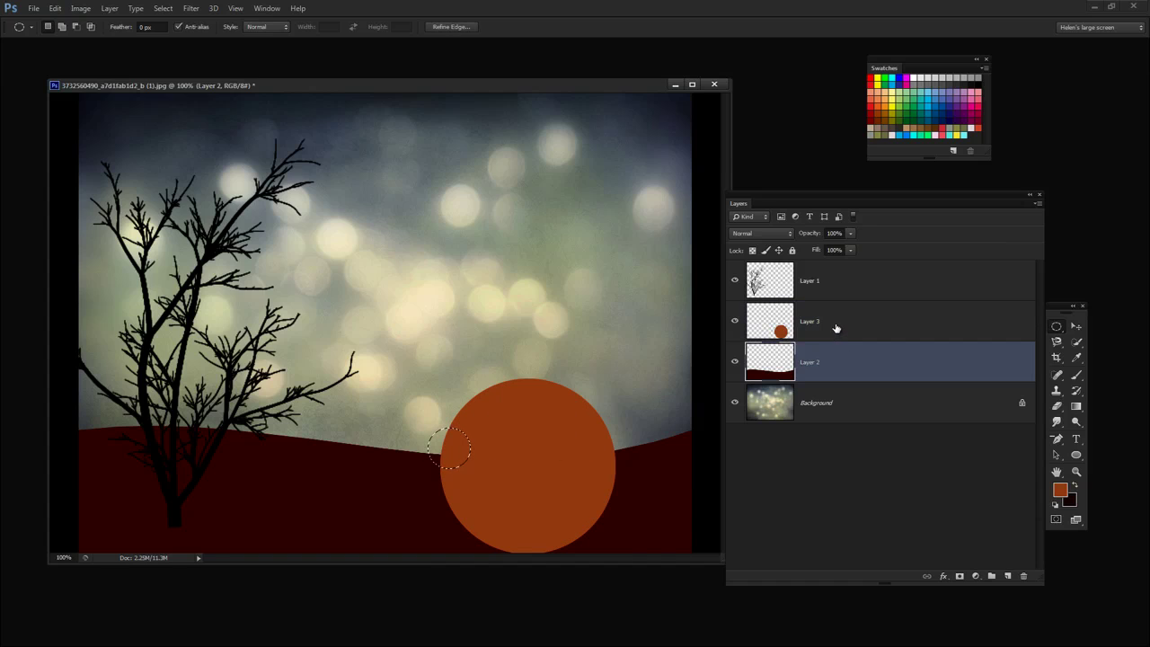
click(833, 324)
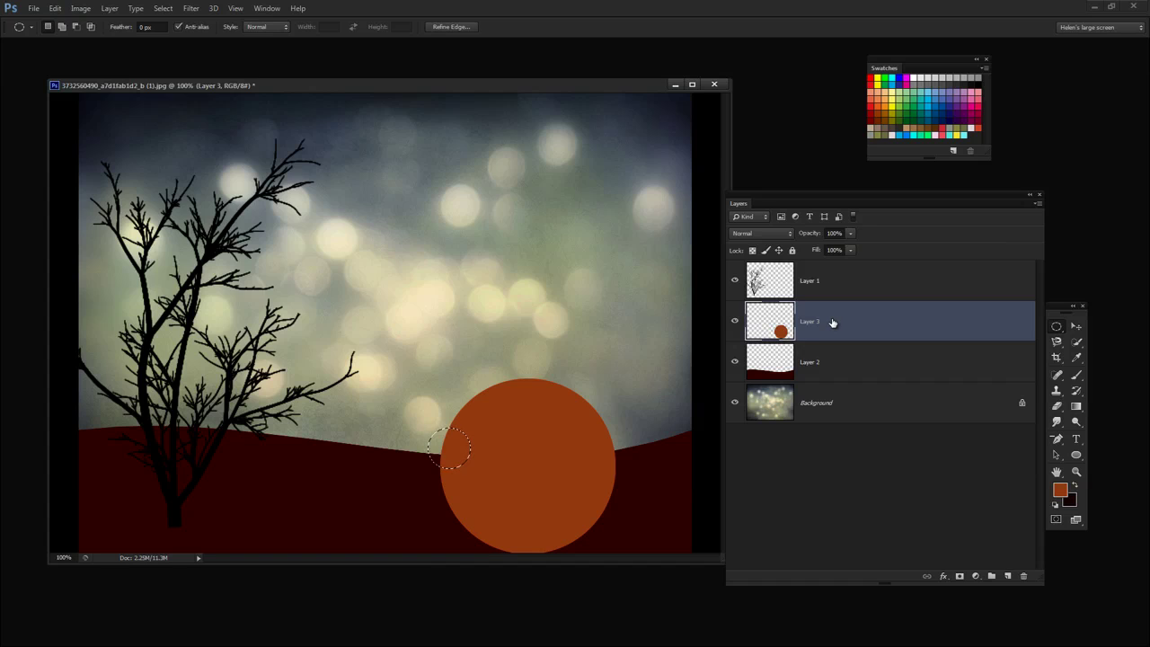
key(ctrl+d)
drag(833, 324, 826, 385)
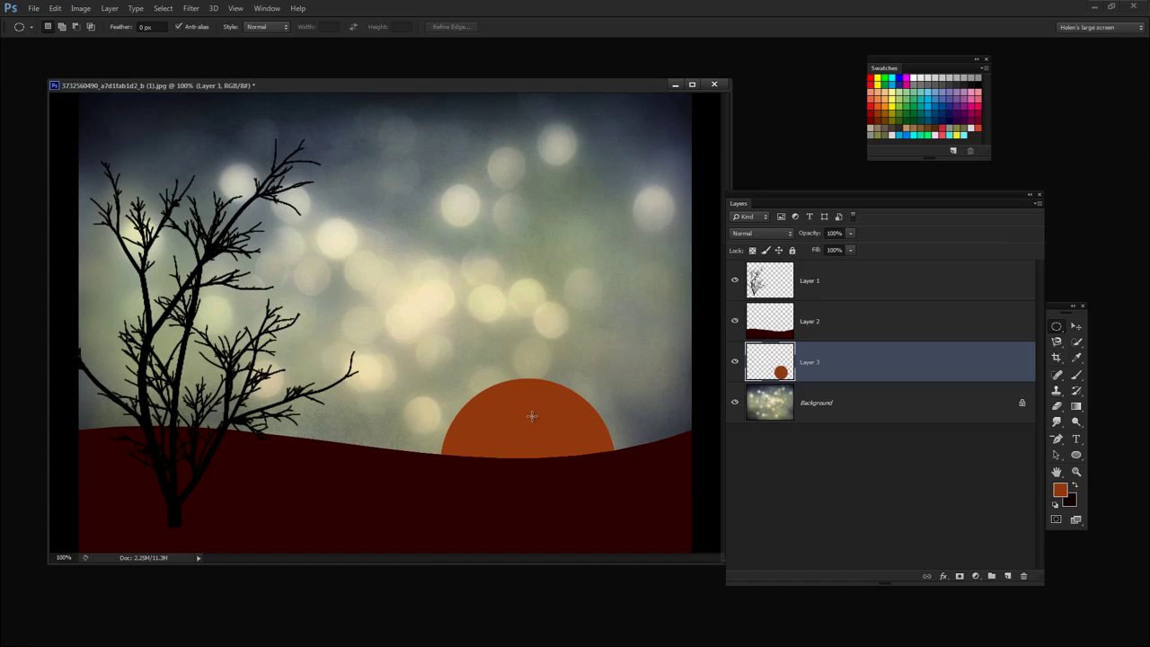
click(747, 233)
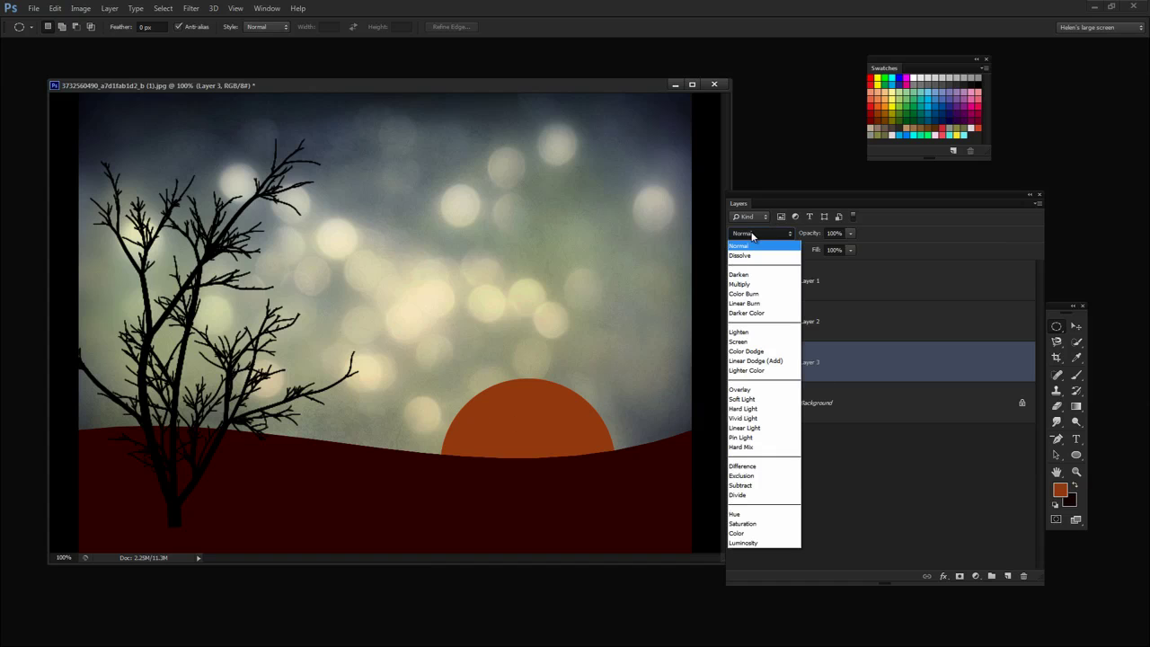
click(757, 285)
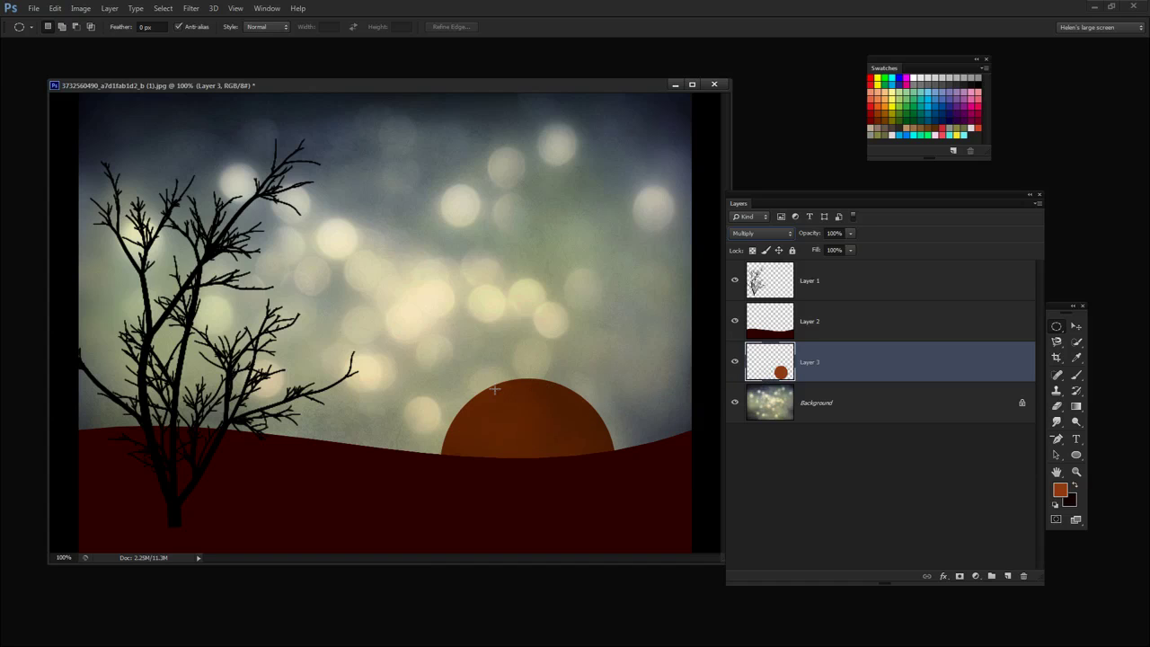
click(944, 576)
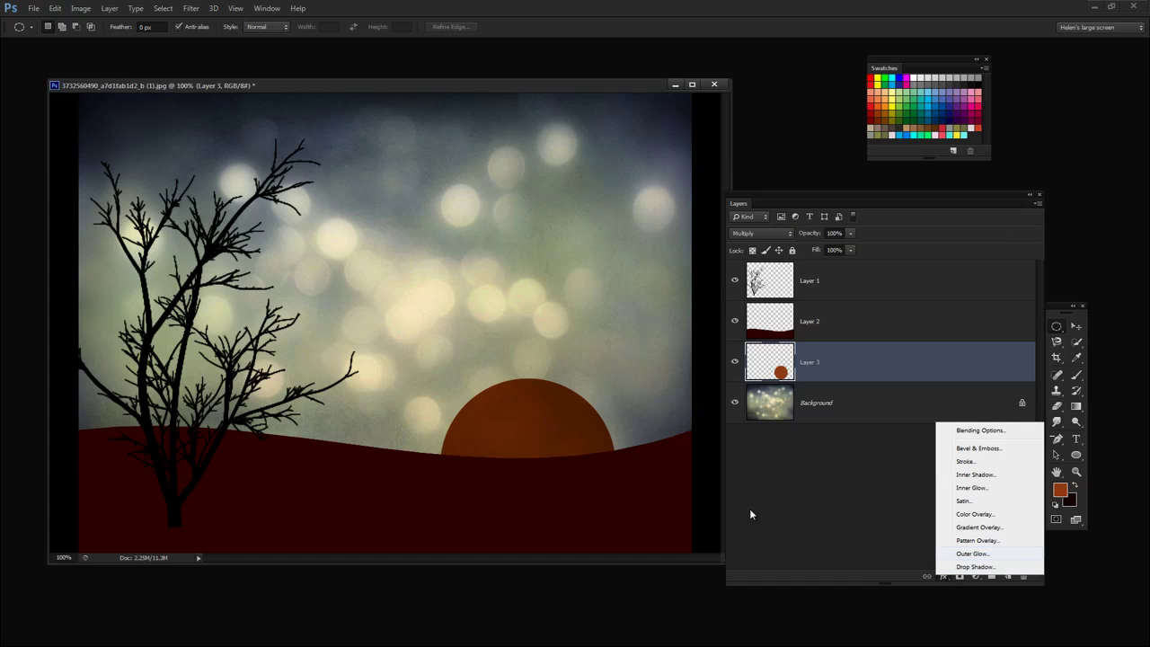
Step: Add an Outer Glow to the sun with its colour sampled from the sun's brown
key(space)
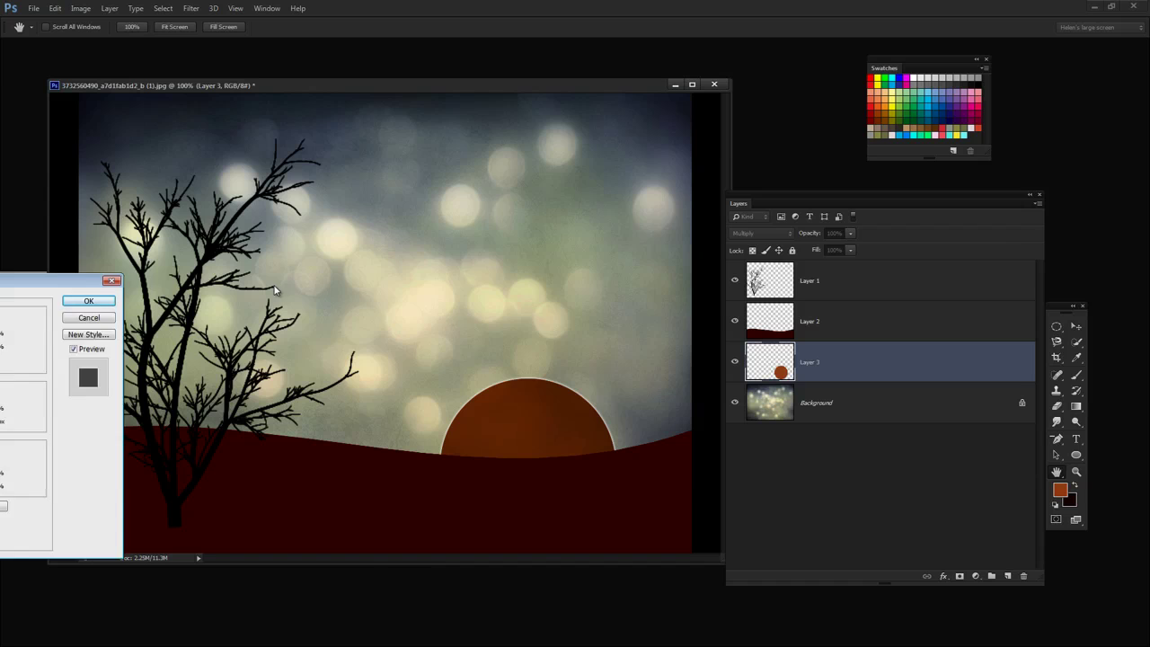
drag(54, 274, 937, 231)
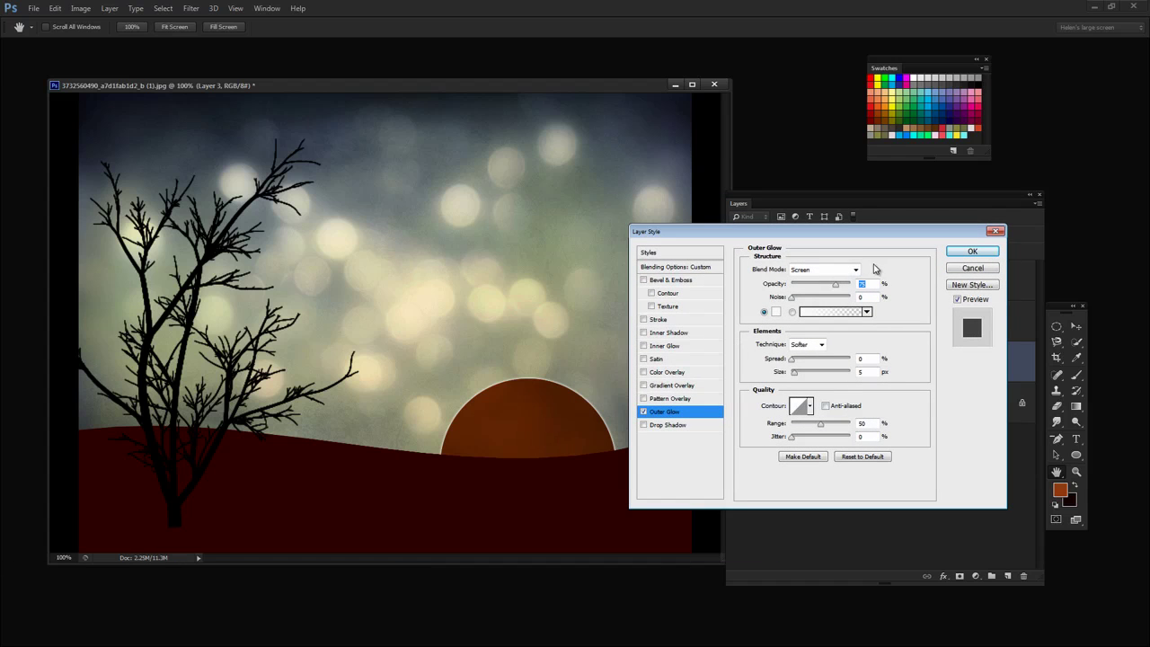
click(776, 312)
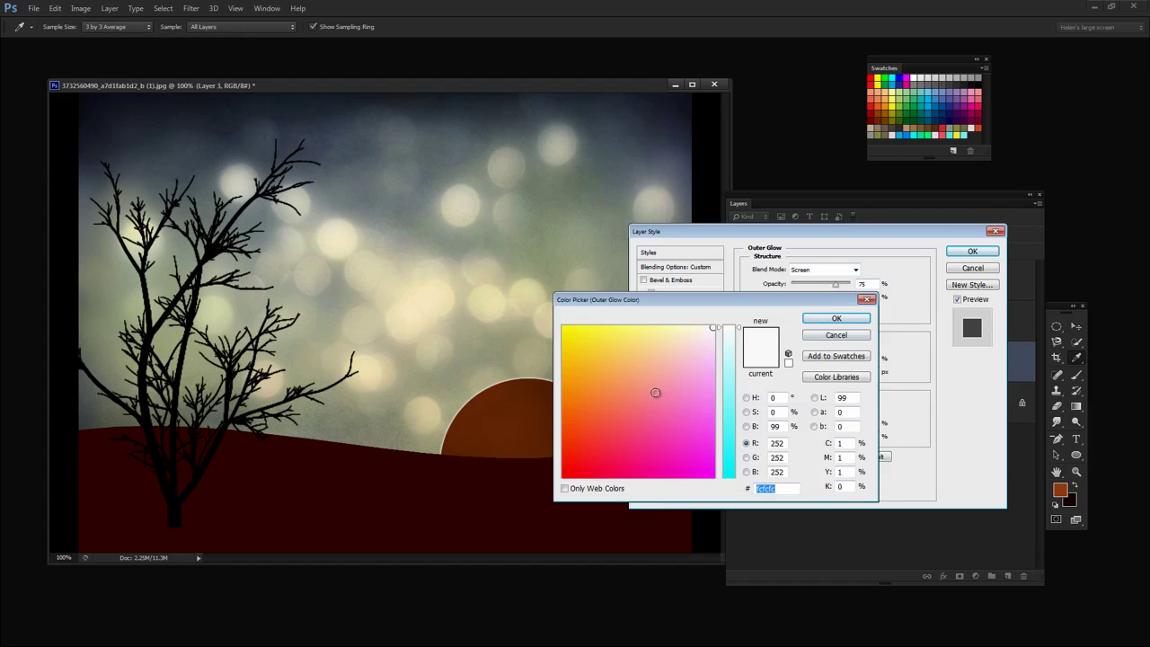
click(1066, 493)
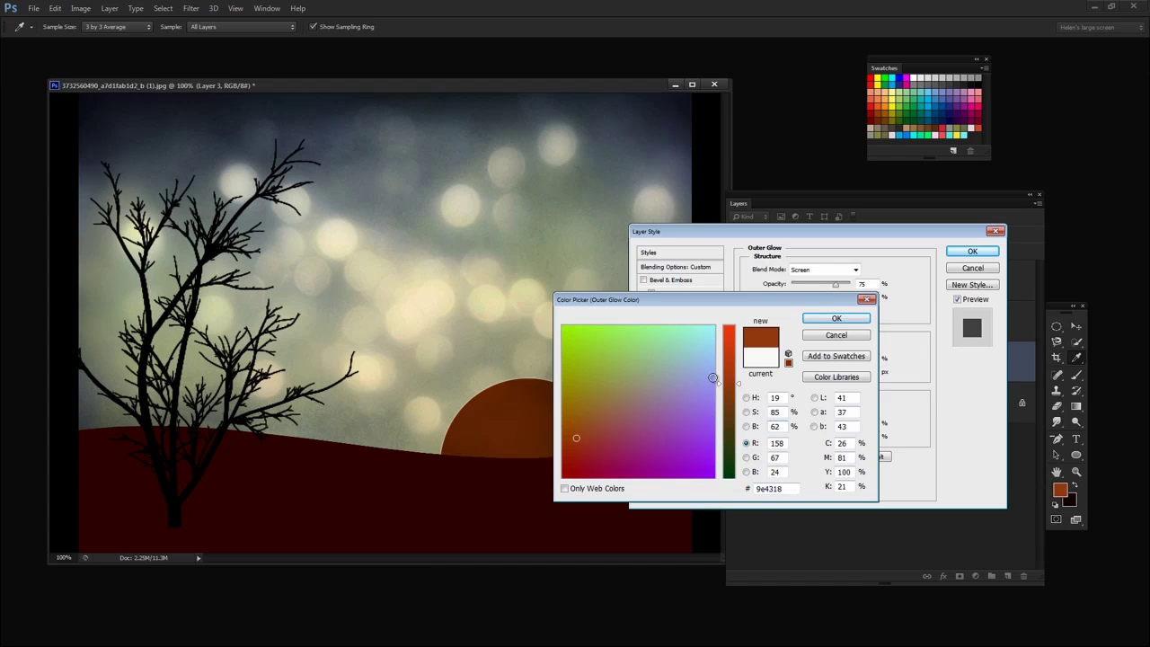
drag(576, 436, 571, 420)
click(836, 320)
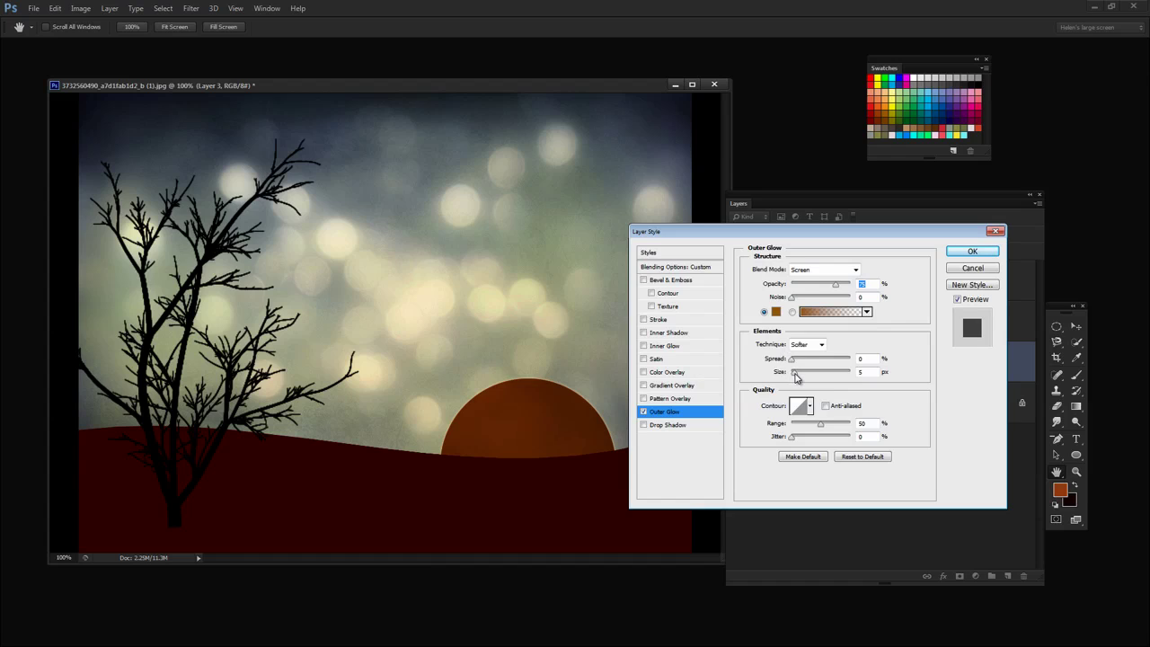
Step: Enlarge the glow to 21 px, set it to Multiply, and lower its opacity from 88
drag(795, 377, 799, 378)
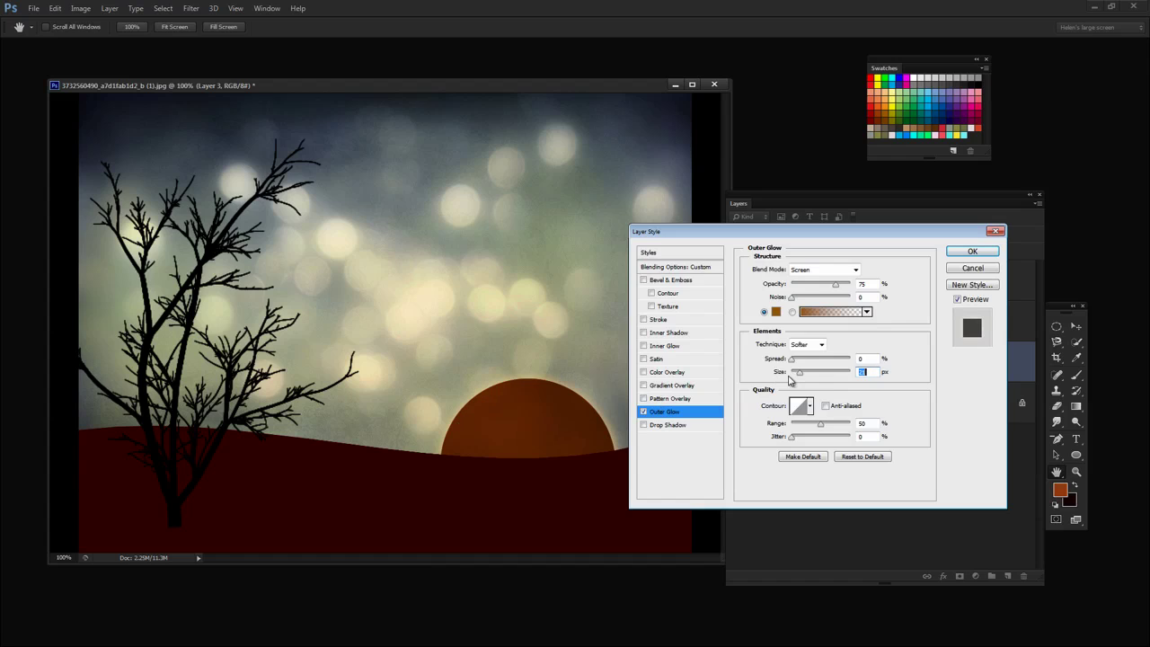
mouse_move(799, 376)
mouse_down()
mouse_move(794, 361)
mouse_move(809, 364)
mouse_move(797, 365)
mouse_up()
click(842, 271)
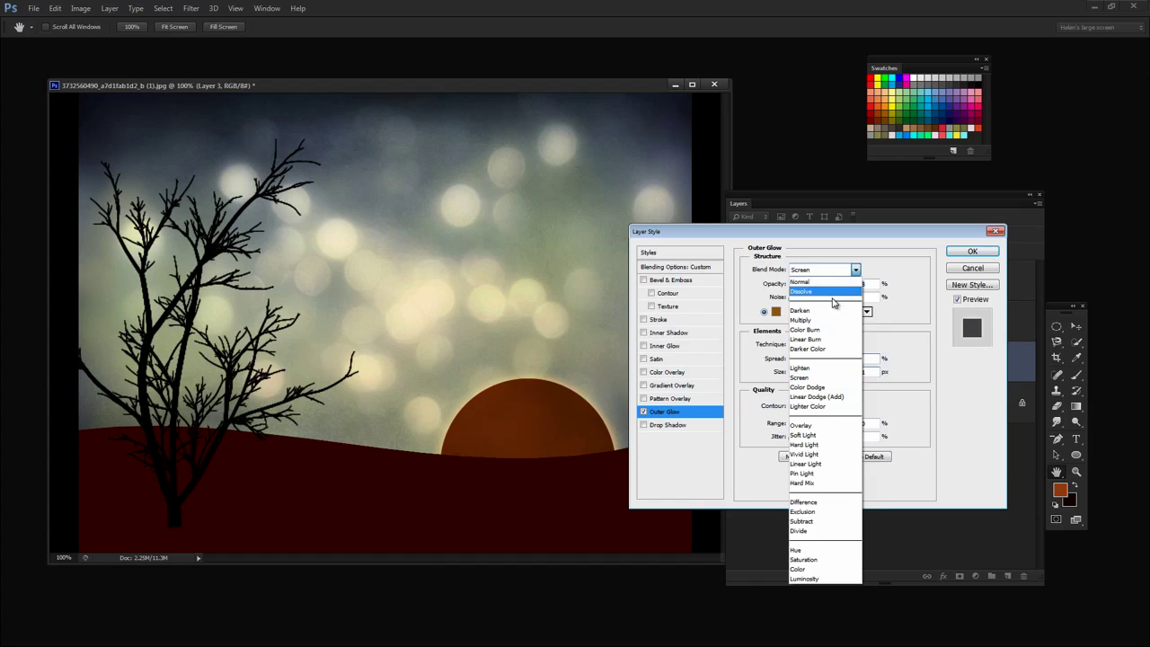
click(829, 320)
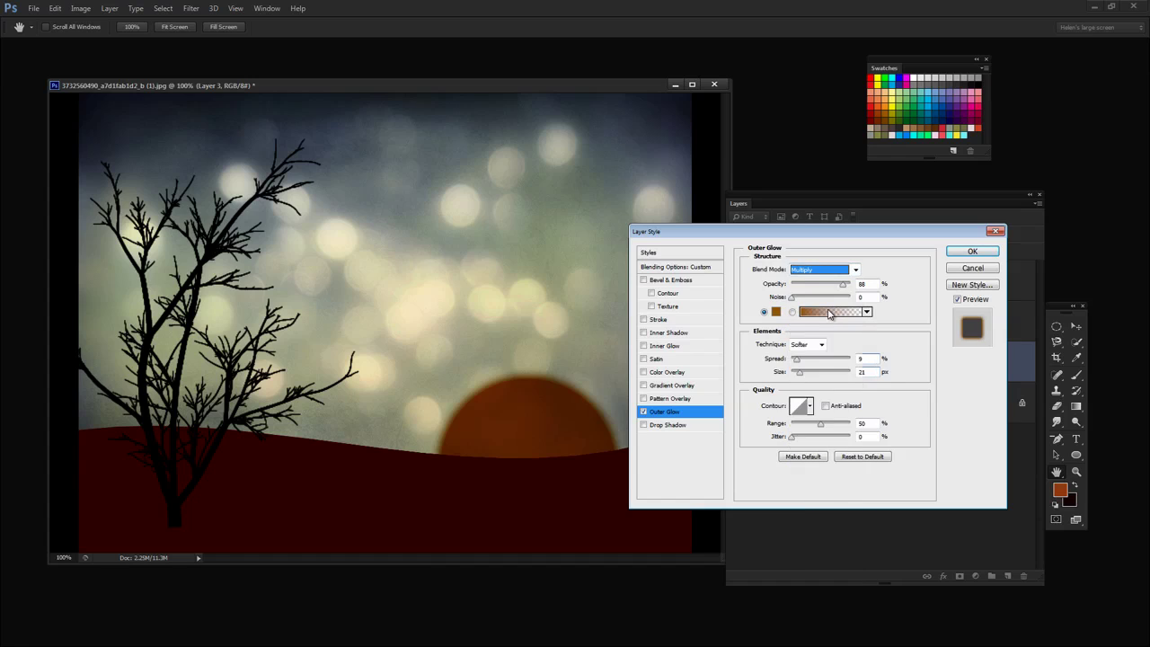
drag(843, 286, 836, 287)
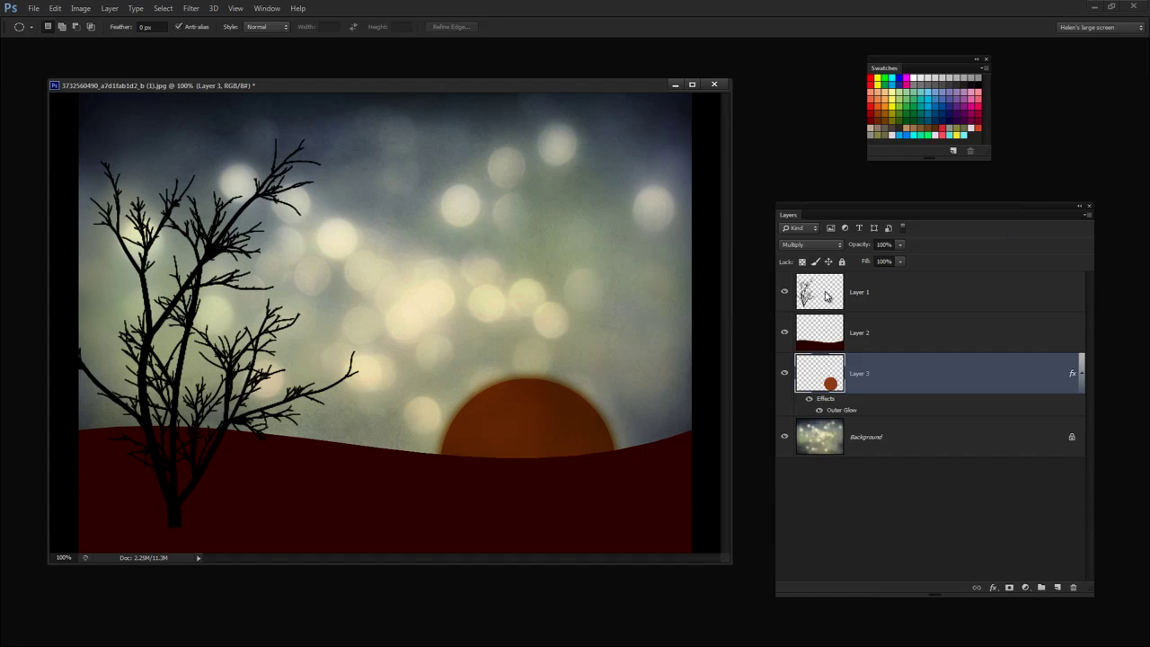
Step: Add a Drop Shadow to tree Layer 1 in a brown sampled from the sun
click(823, 297)
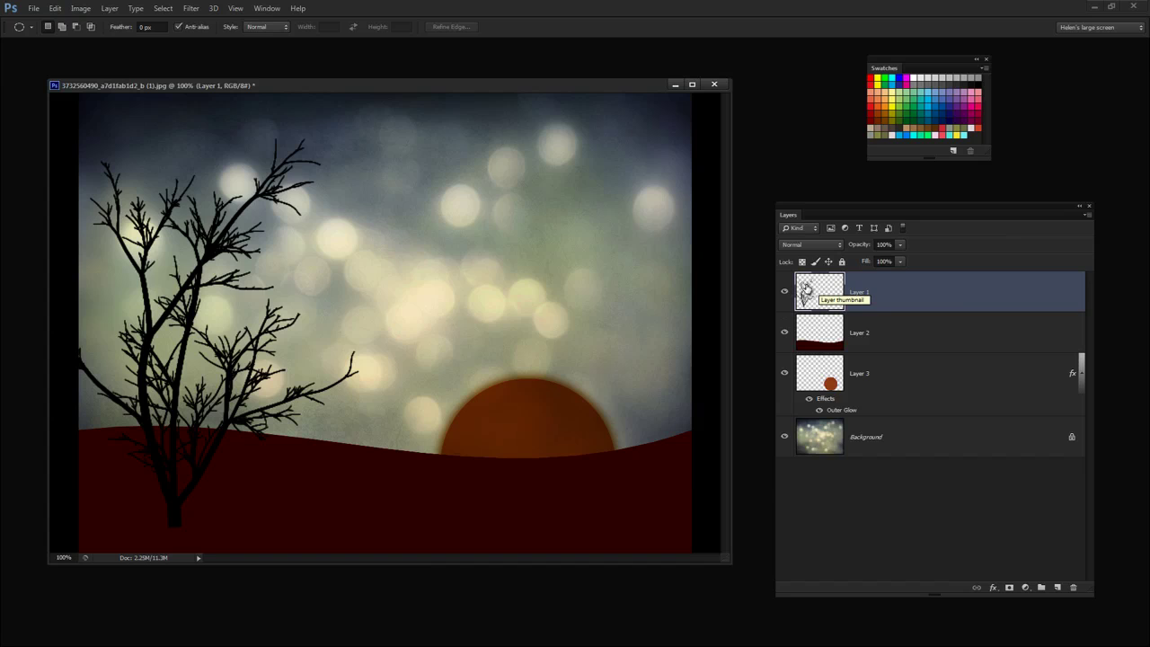
click(993, 588)
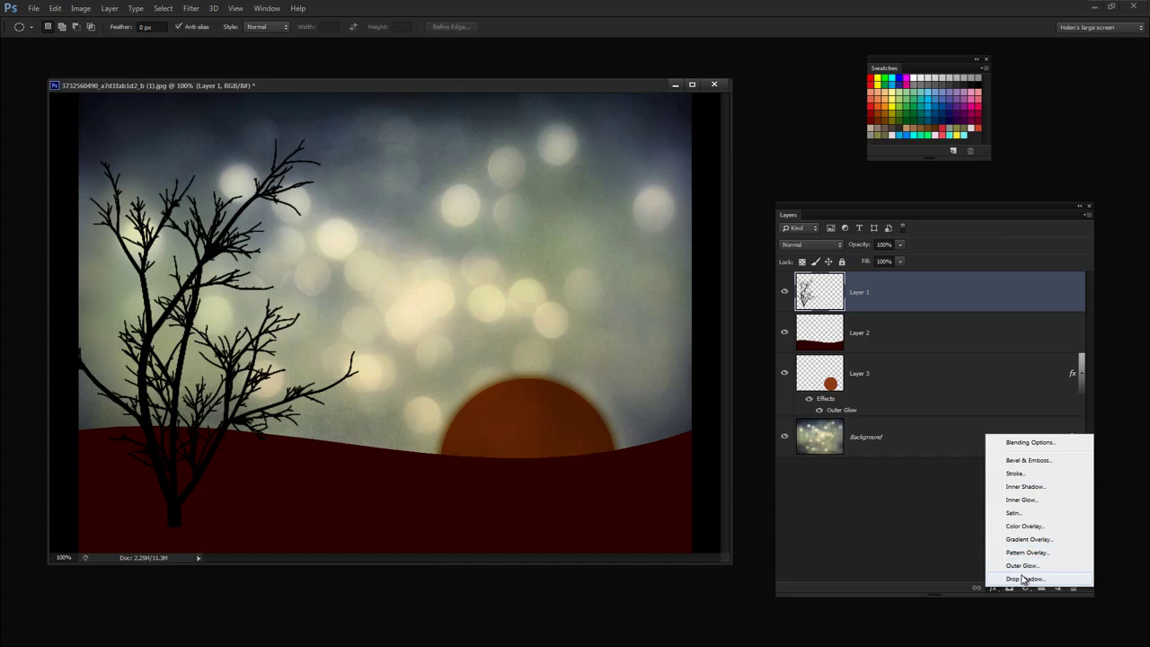
click(1020, 582)
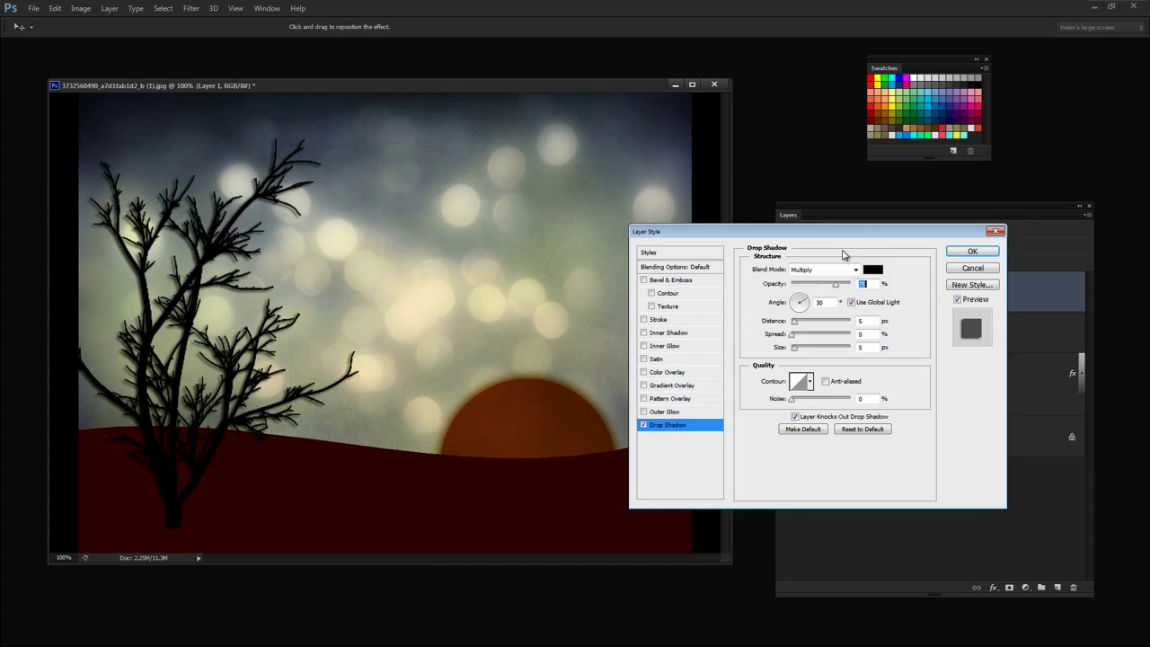
click(875, 271)
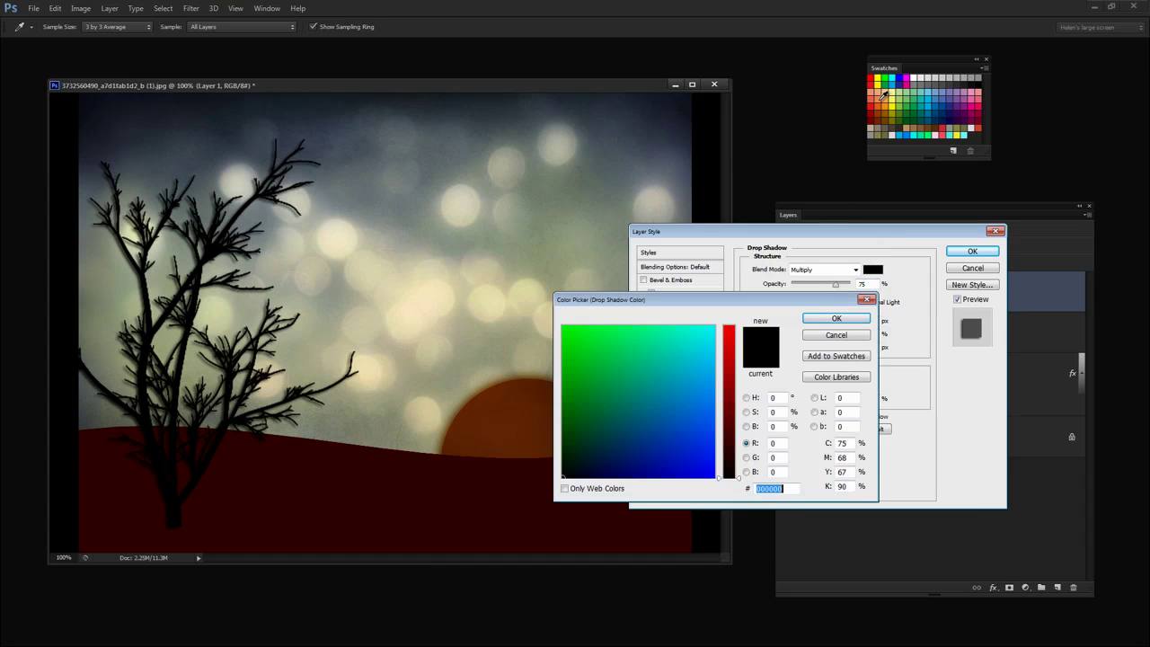
click(490, 410)
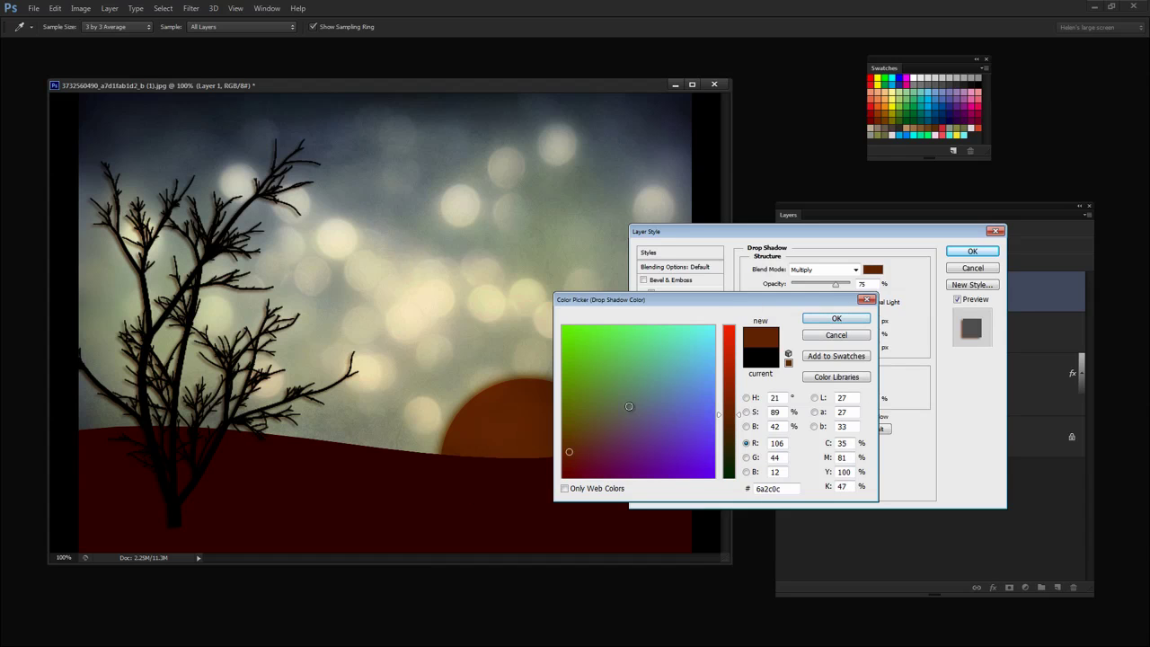
drag(729, 416, 725, 393)
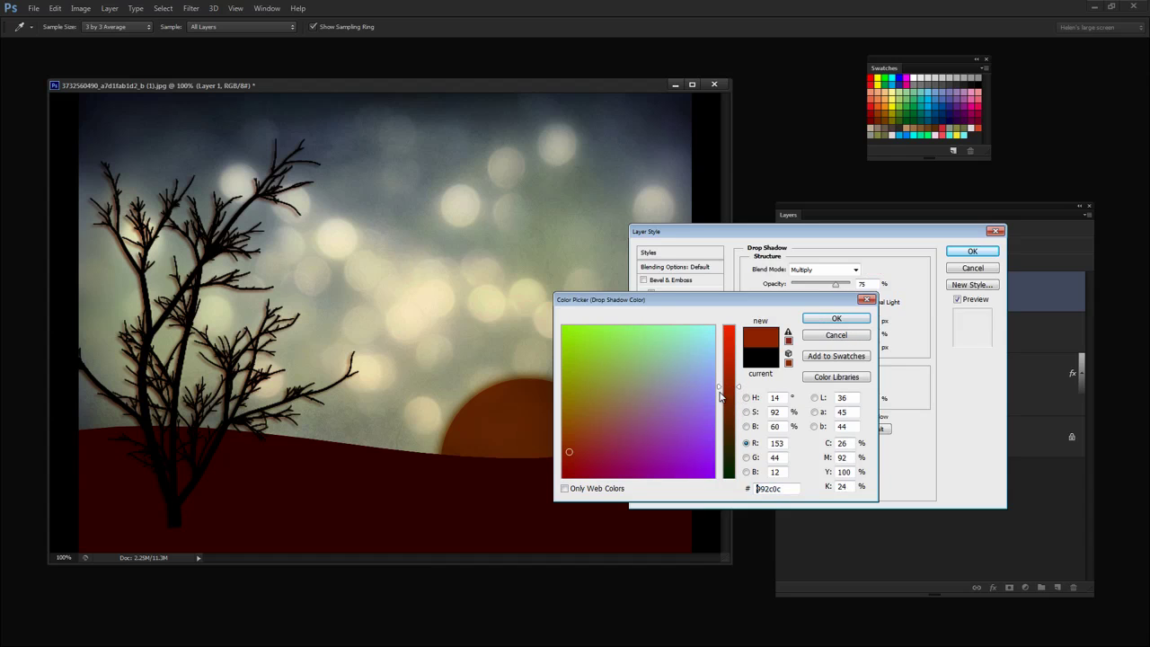
drag(572, 431, 582, 426)
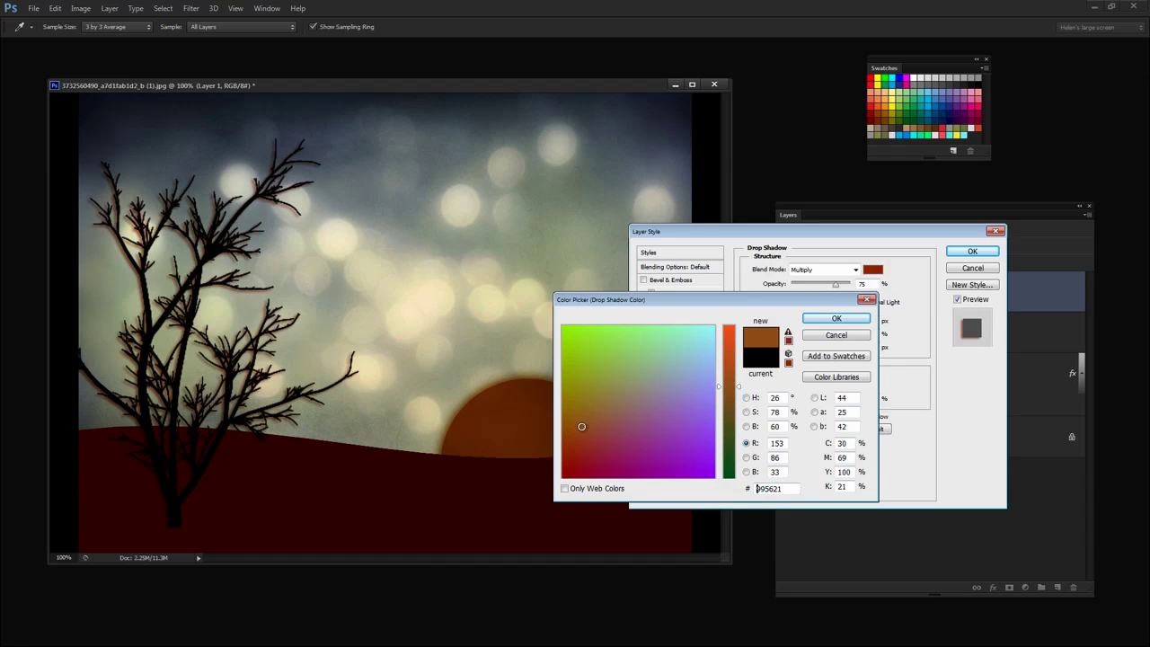
click(834, 319)
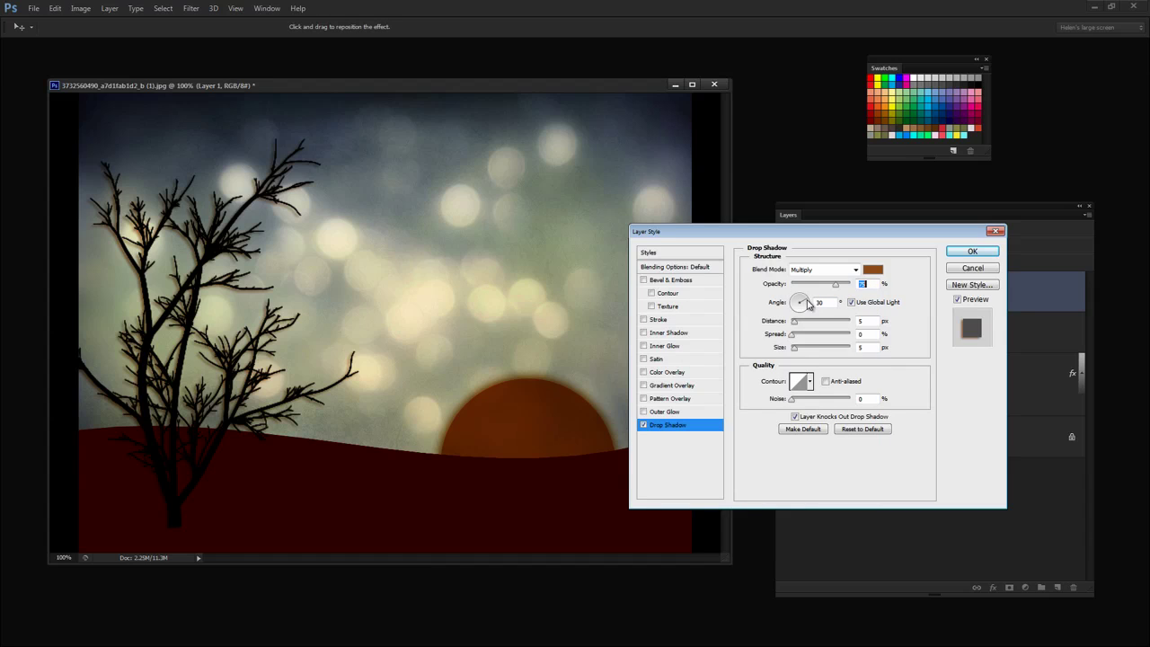
Step: Set the shadow to Screen mode, angle about 176°, distance 0, and apply it
drag(807, 303, 796, 303)
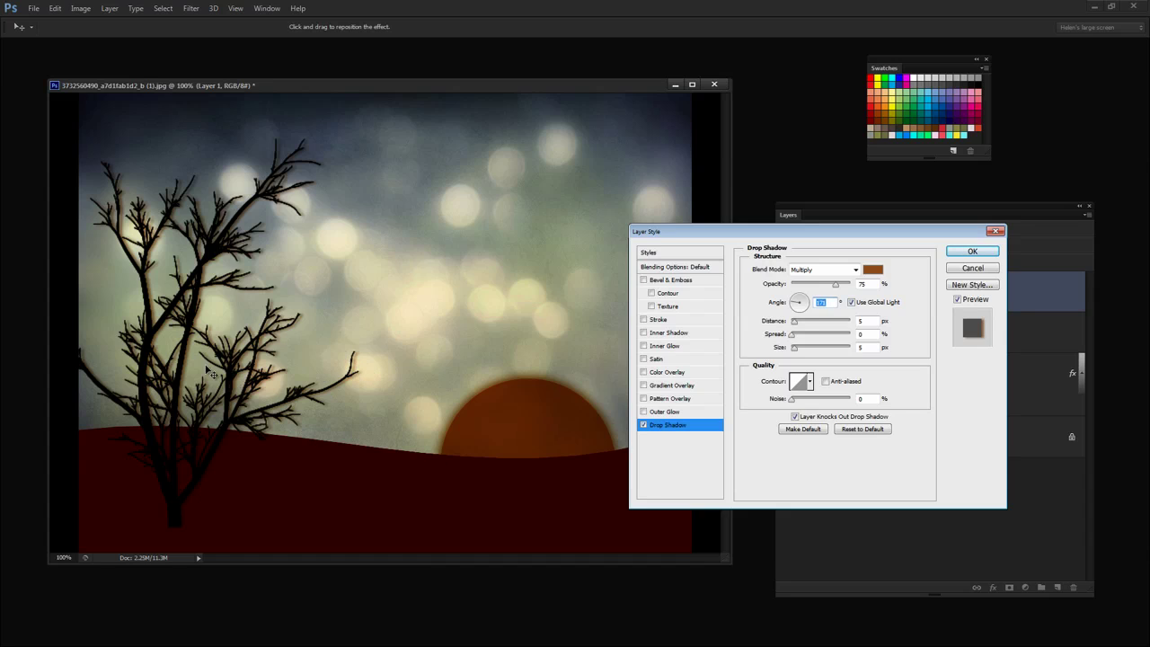
click(854, 270)
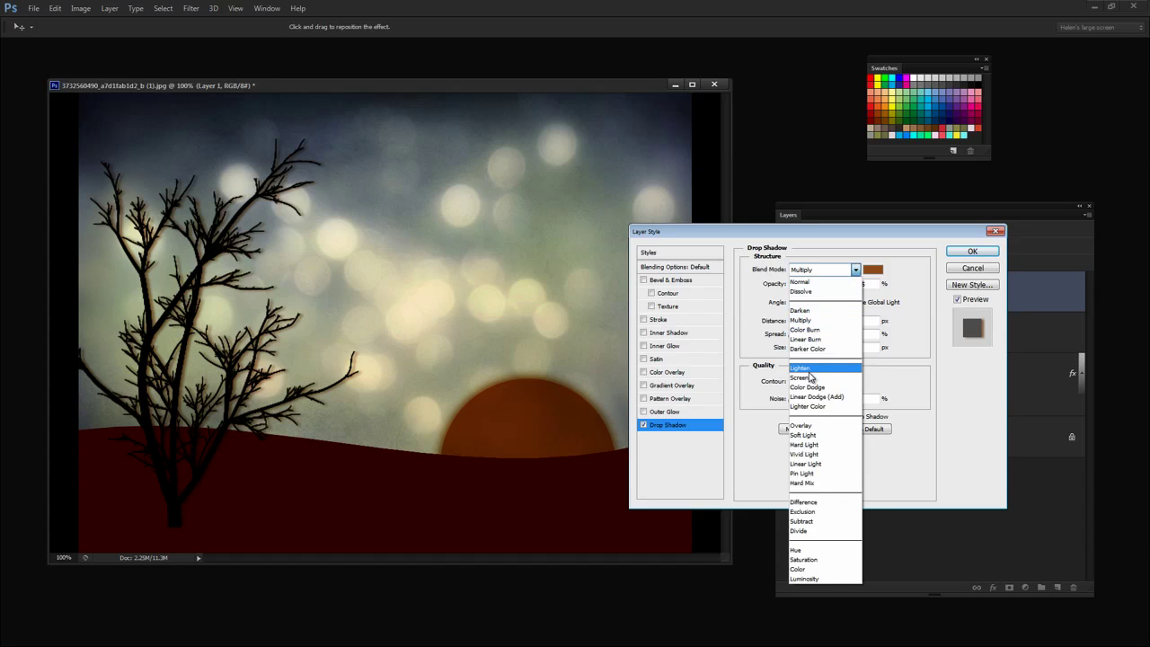
click(804, 377)
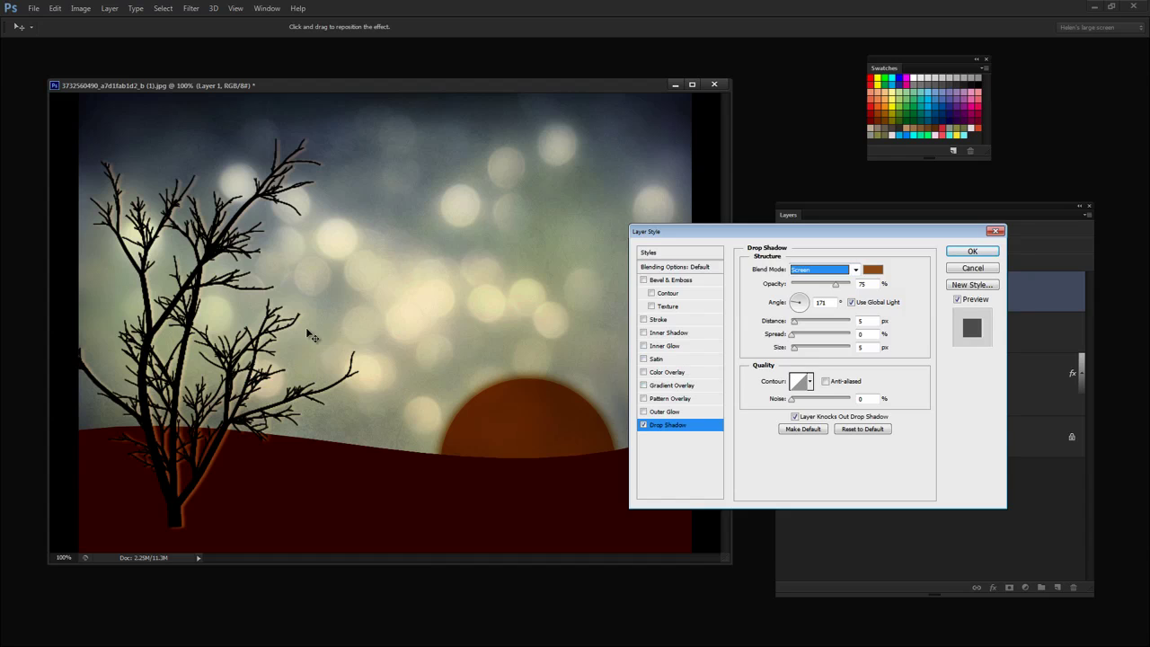
click(796, 305)
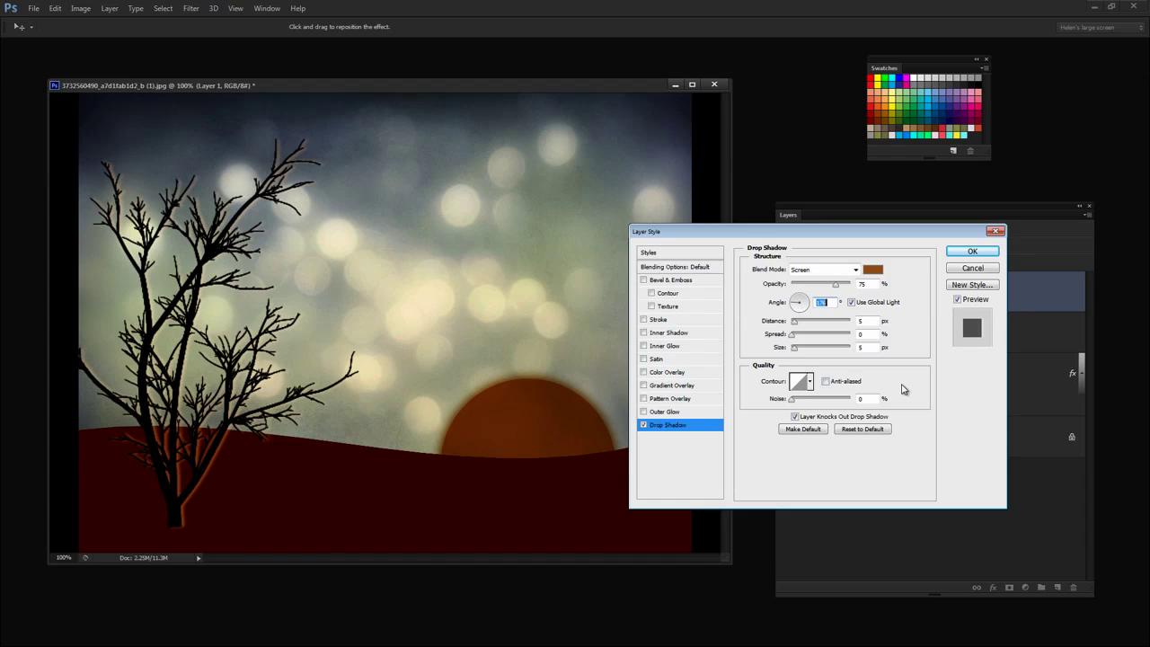
drag(798, 333, 793, 352)
drag(795, 324, 794, 328)
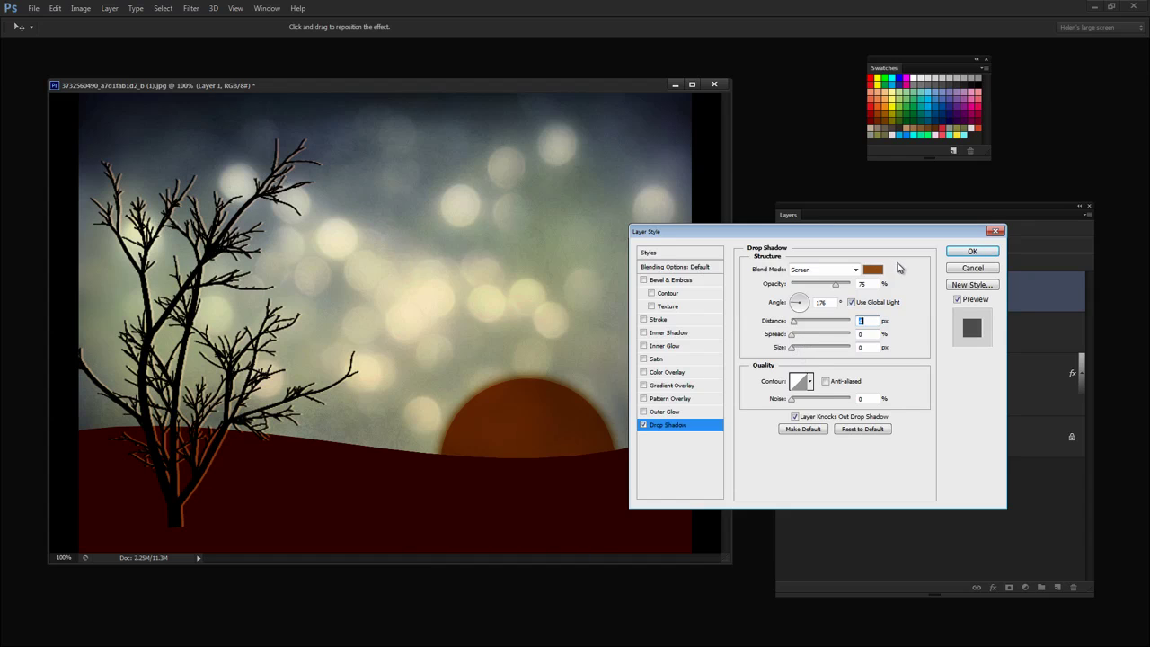
click(969, 253)
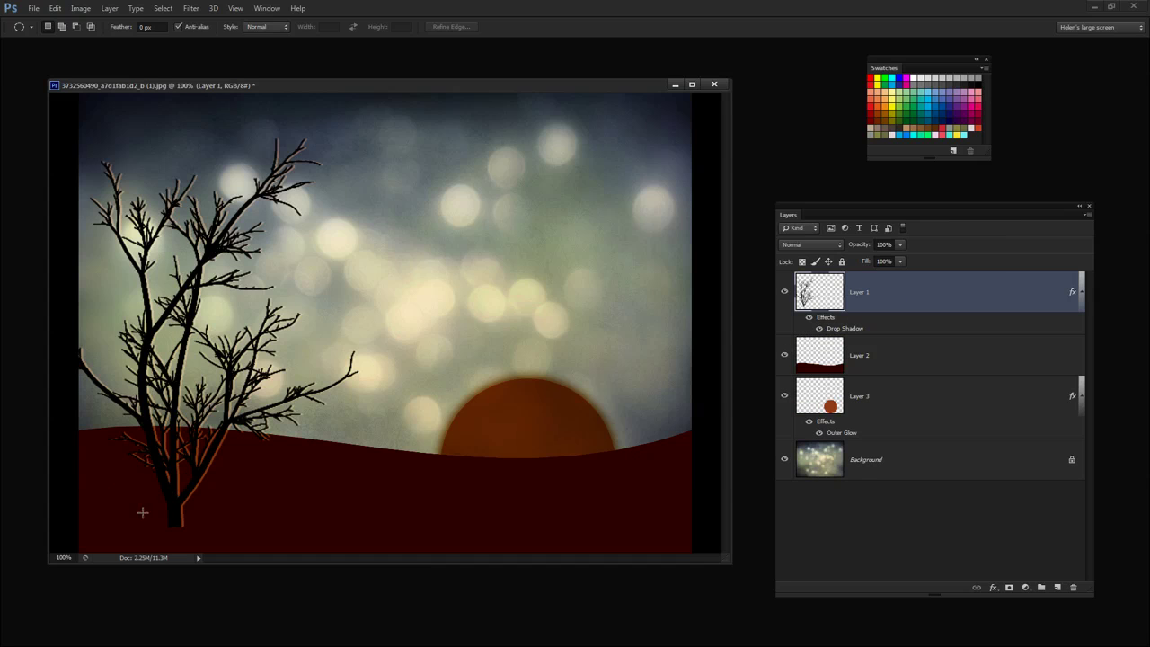
Step: Split Layer 1's Drop Shadow effect into its own layer, accept the warning, and select Layer 1's Drop Shadow
right_click(847, 332)
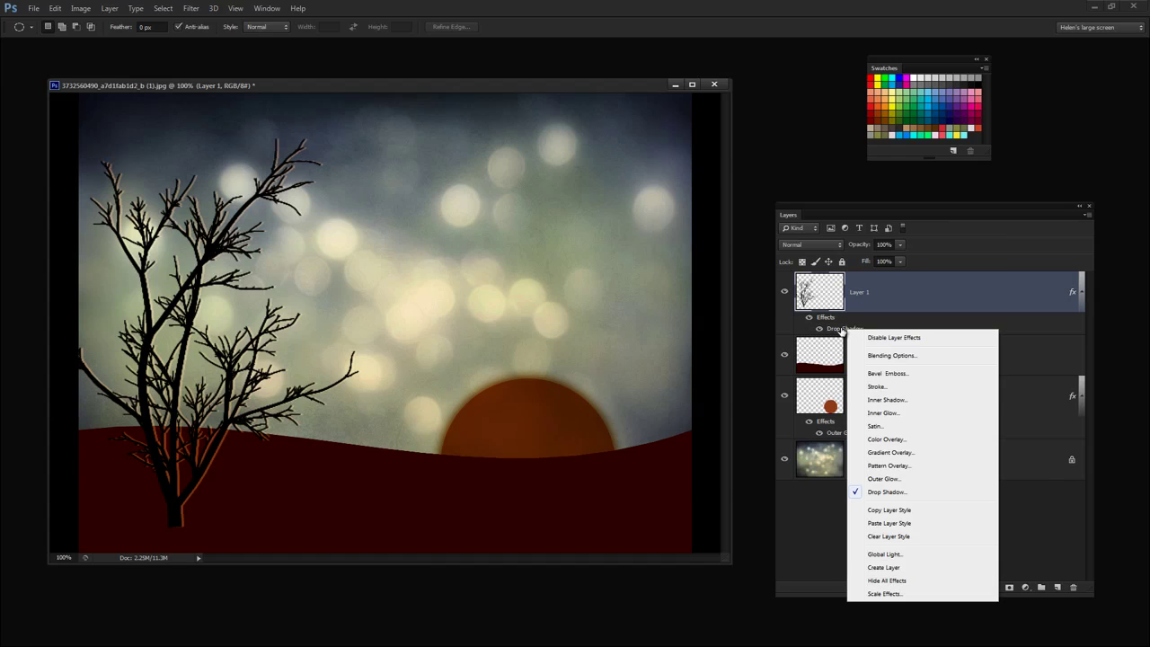
click(842, 331)
right_click(843, 332)
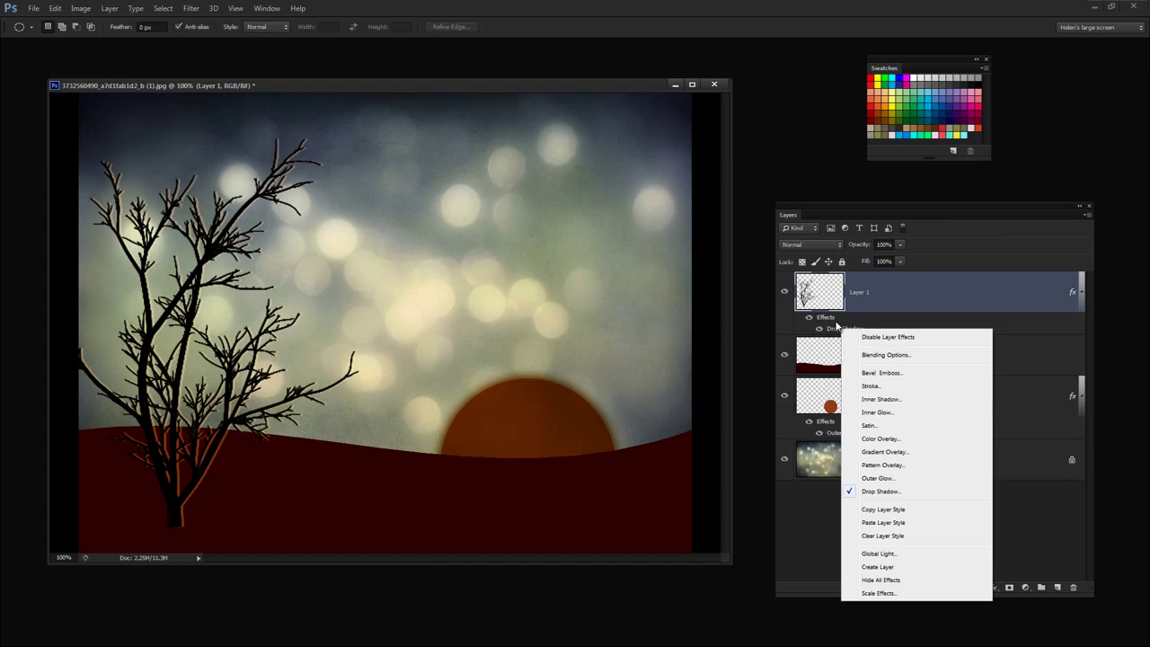
click(888, 568)
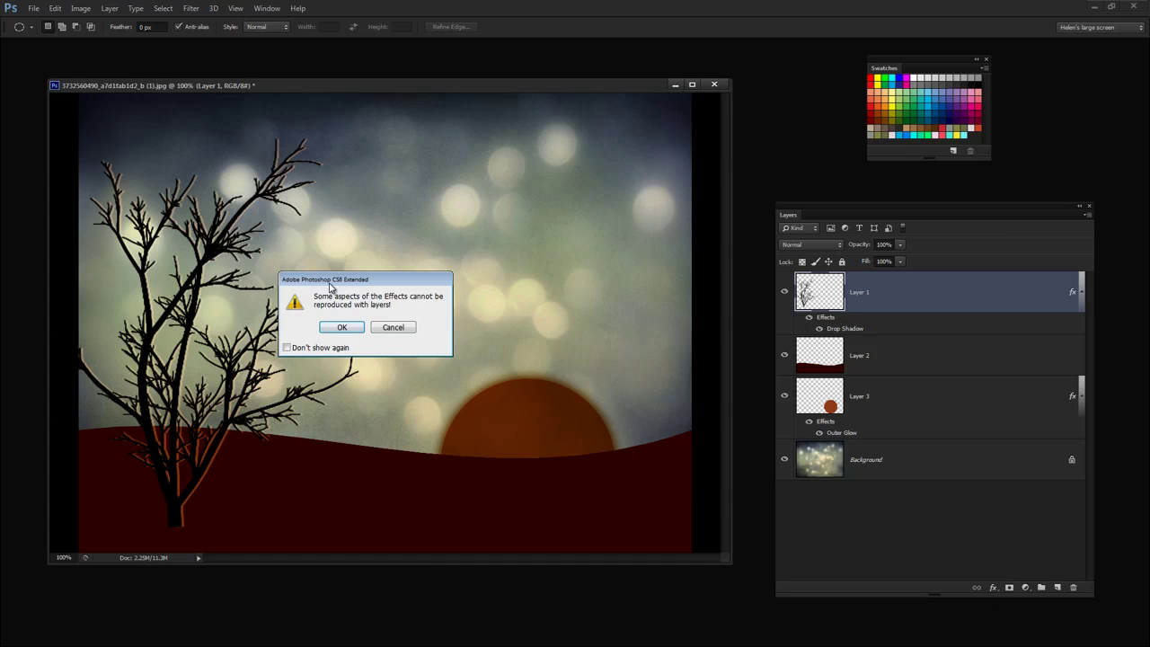
drag(330, 284, 511, 284)
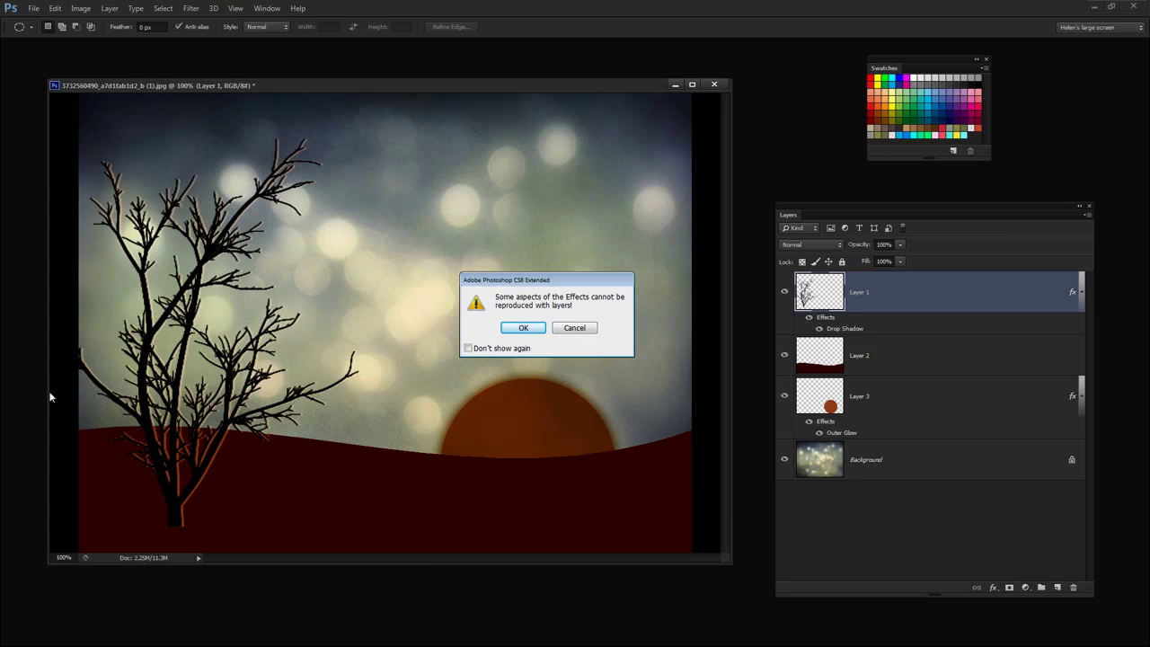
click(523, 328)
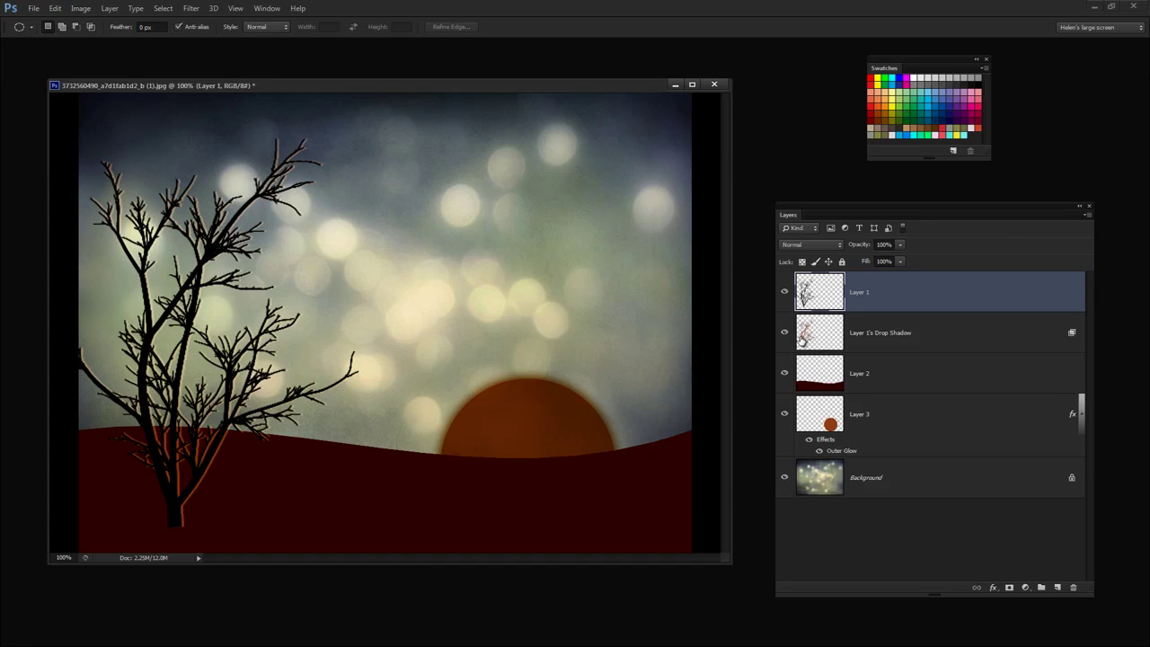
click(785, 333)
click(784, 333)
click(807, 335)
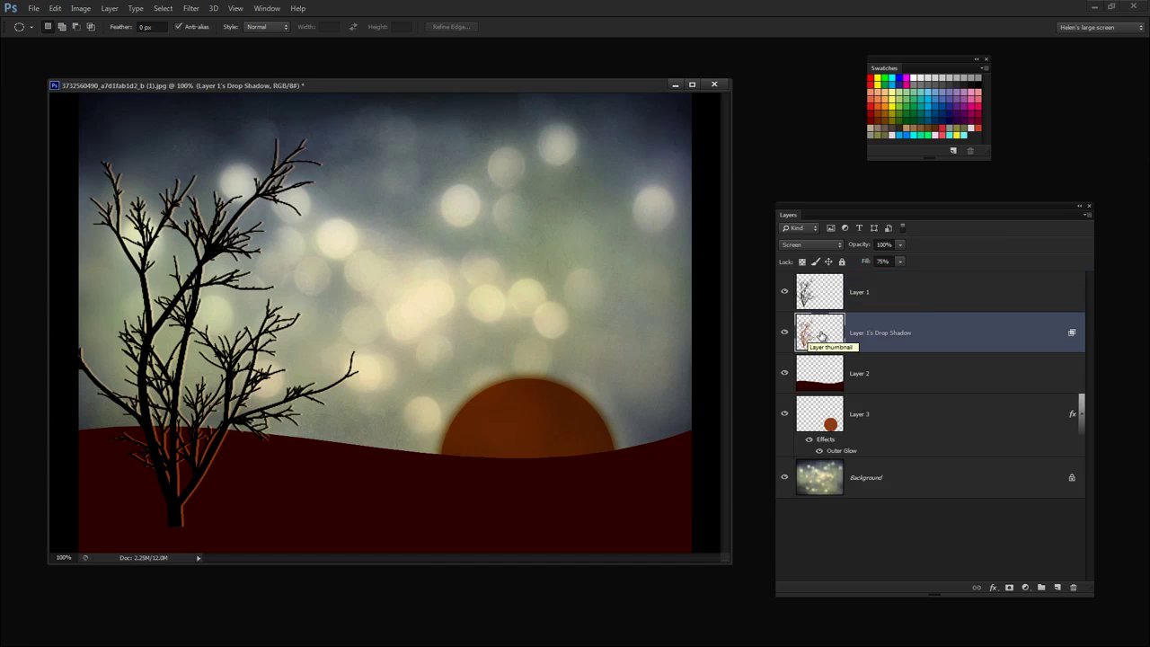
Step: Add a layer mask to the shadow layer and set up a 125 px soft round black brush
click(1009, 588)
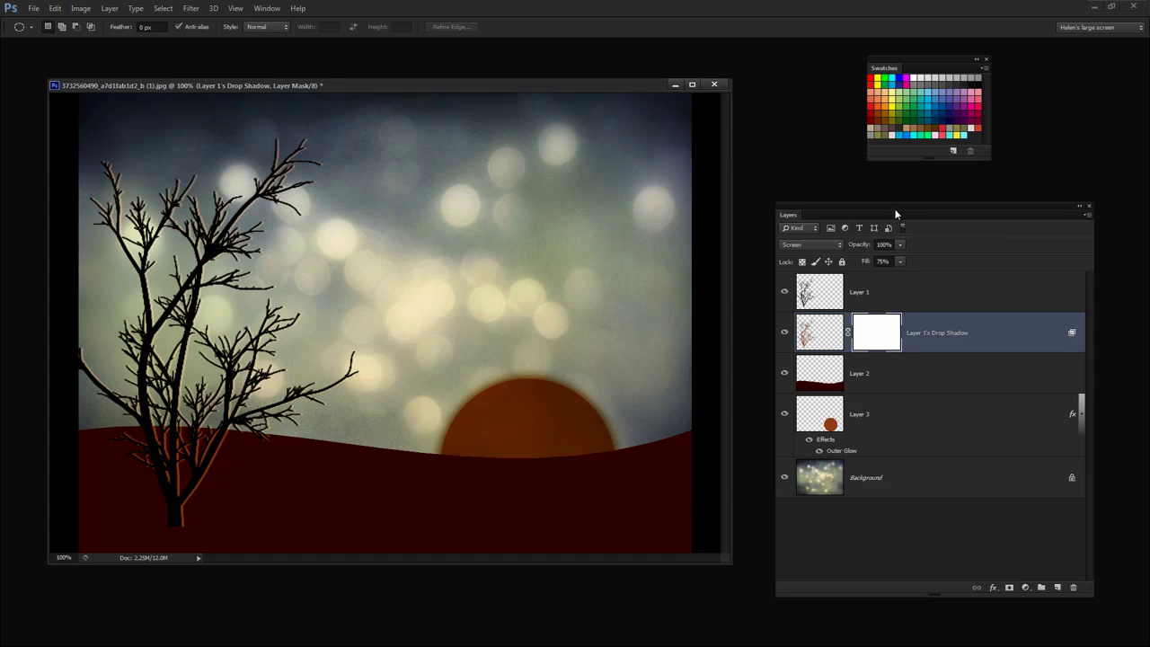
drag(896, 214, 820, 244)
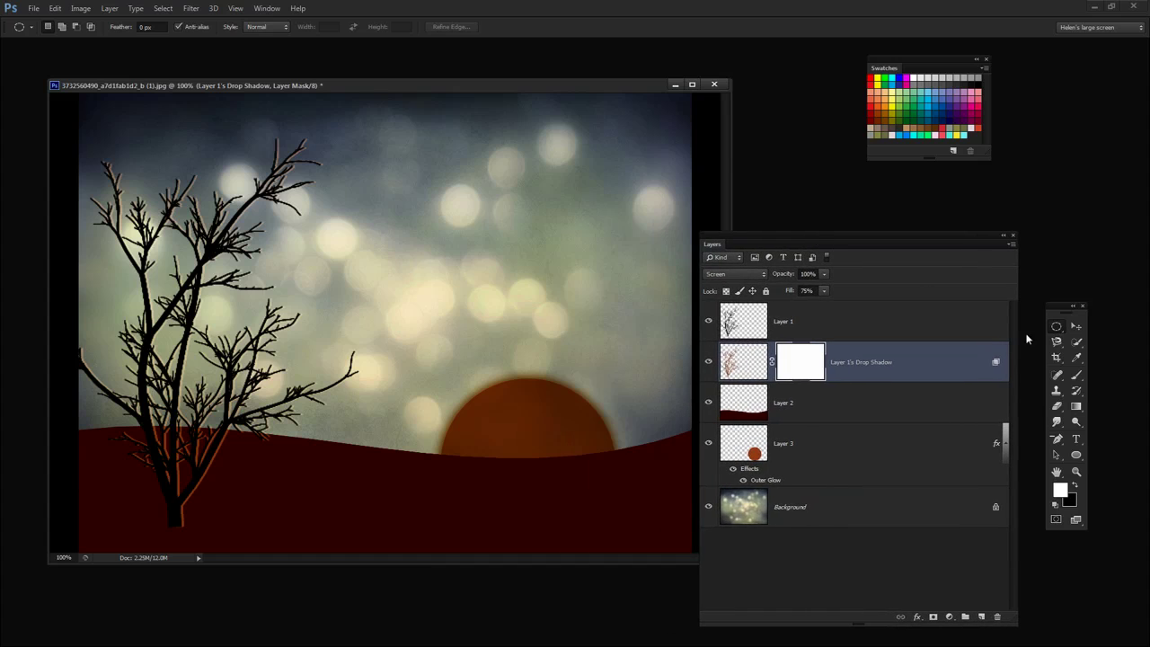
click(1077, 375)
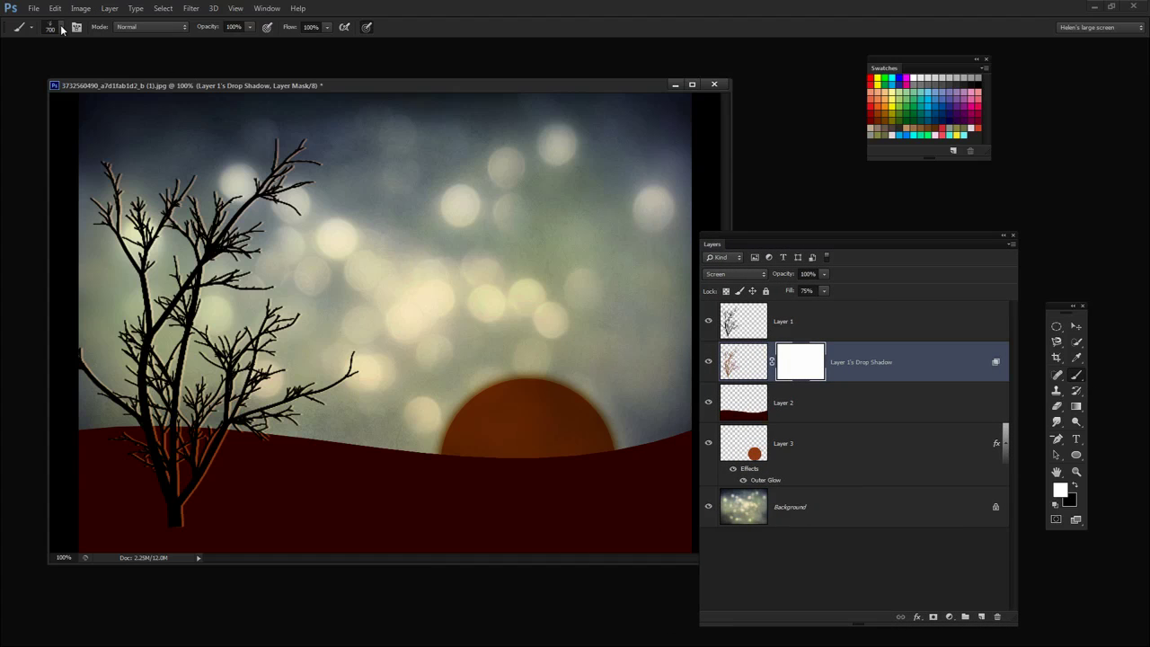
click(61, 28)
drag(482, 464, 474, 135)
click(72, 356)
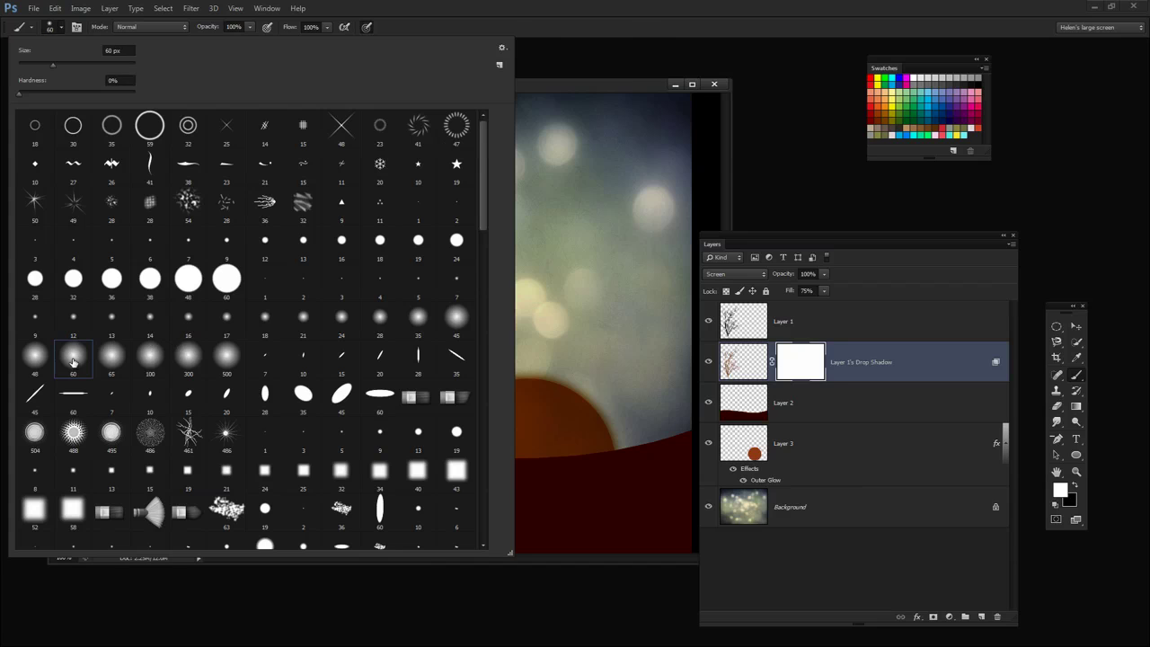
key(Return)
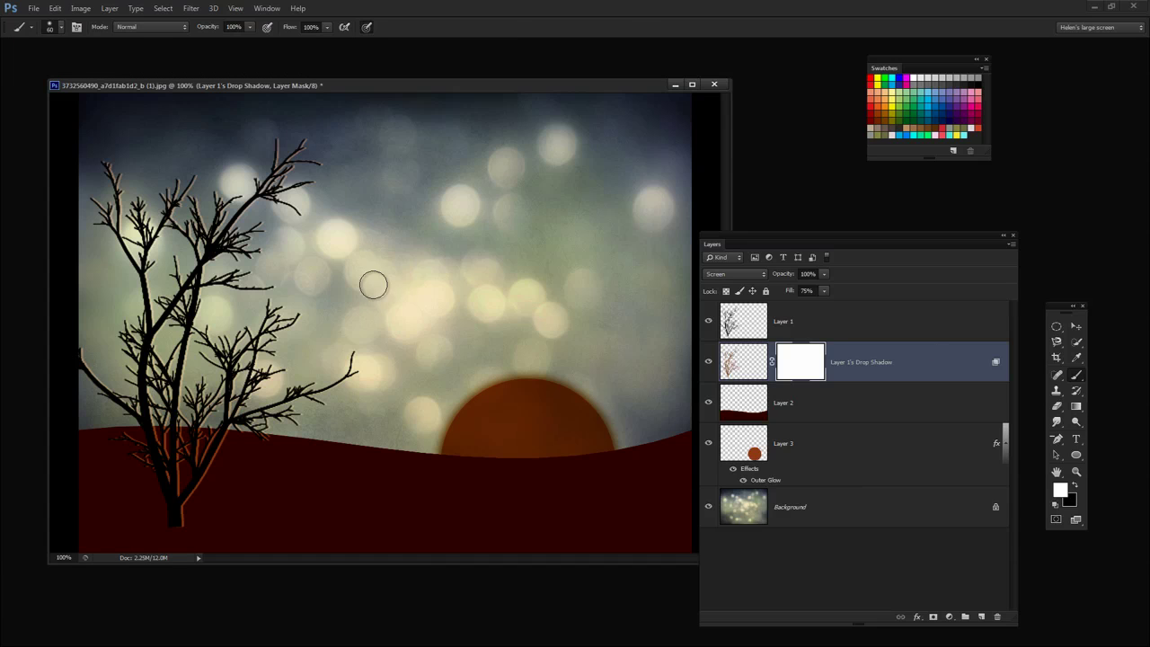
key(bracketright)
key(bracketright)
key(bracketright)
key(bracketright)
key(bracketright)
key(bracketright)
click(1072, 486)
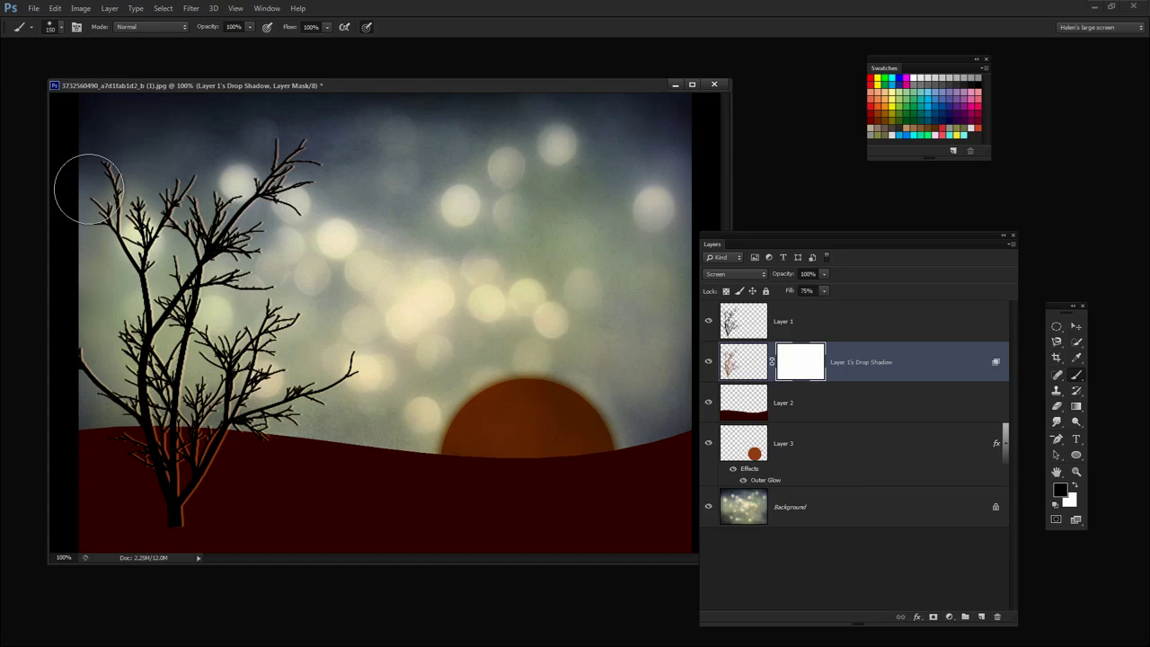
Step: Paint the mask to hide the rim light on the left branches and lower-left trunk, restoring some along the trunk
mouse_move(85, 185)
mouse_down()
mouse_move(92, 266)
mouse_move(114, 198)
mouse_move(62, 400)
mouse_move(81, 430)
mouse_move(116, 382)
mouse_move(113, 471)
mouse_move(99, 486)
mouse_move(72, 380)
mouse_move(88, 279)
mouse_move(114, 398)
mouse_move(138, 420)
mouse_move(116, 455)
mouse_up()
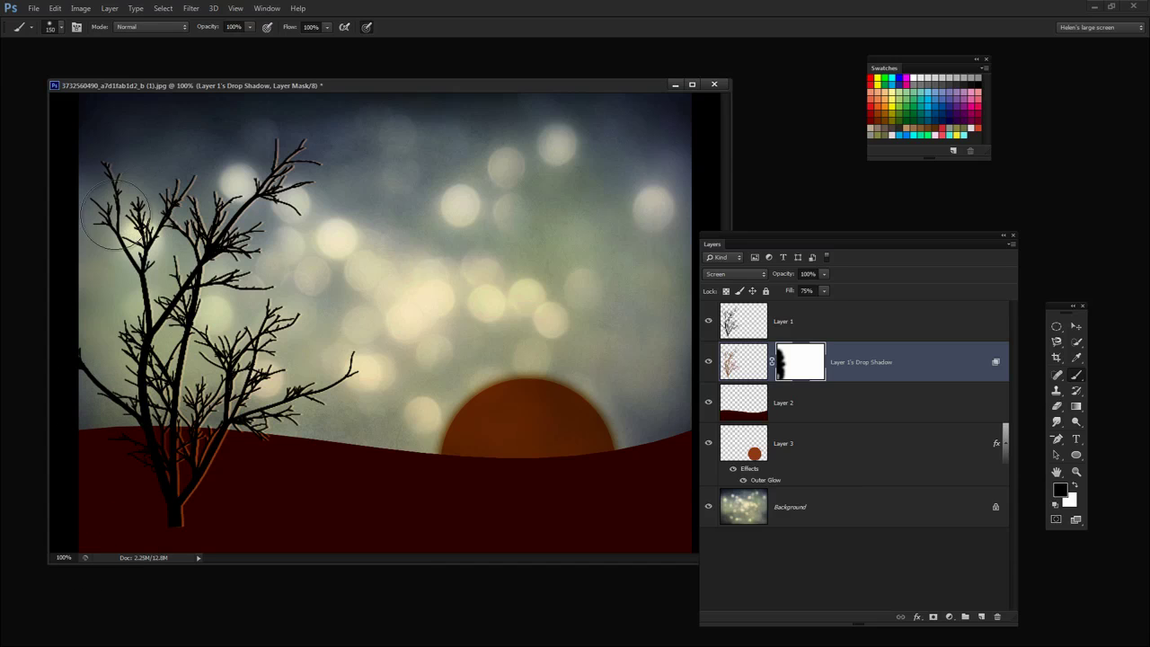
mouse_move(175, 488)
mouse_down()
mouse_move(113, 444)
mouse_move(158, 484)
mouse_move(122, 446)
mouse_move(206, 475)
mouse_up()
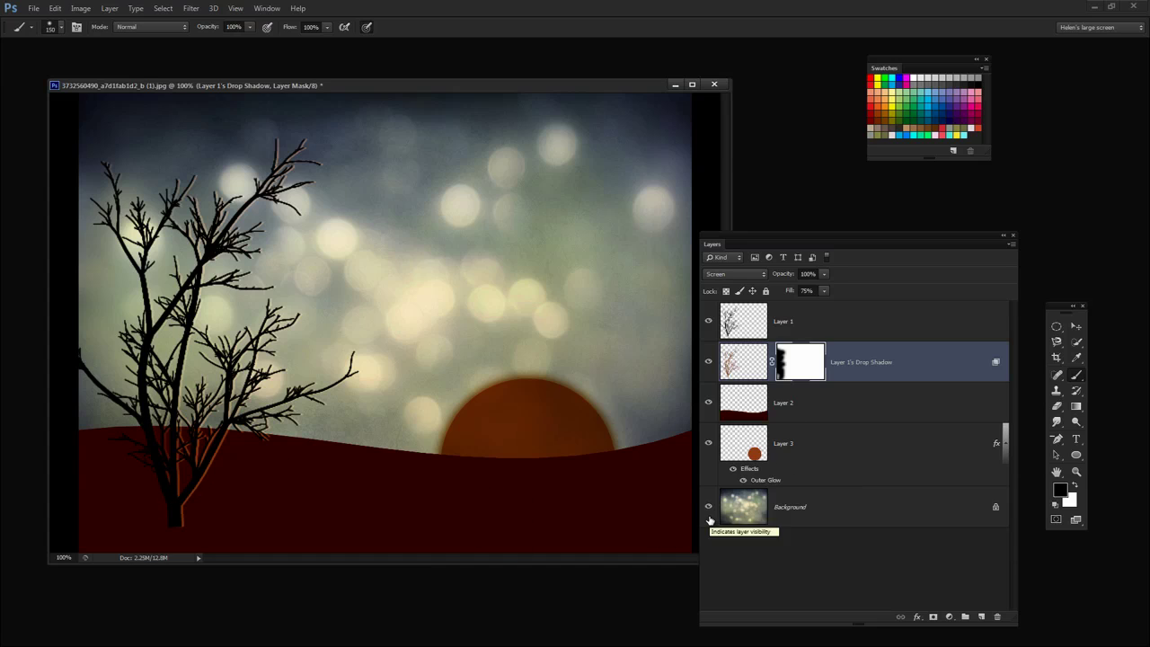
key(x)
mouse_move(136, 399)
mouse_down()
mouse_move(147, 359)
mouse_move(147, 319)
mouse_move(175, 274)
mouse_move(151, 267)
mouse_move(150, 204)
mouse_up()
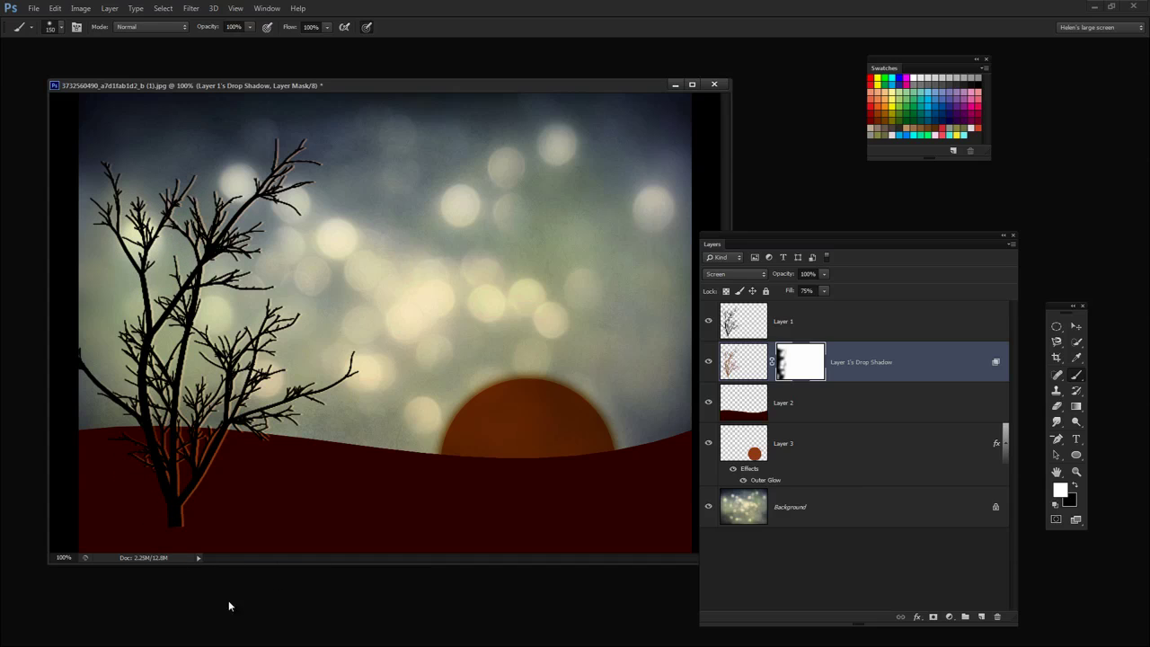
key(x)
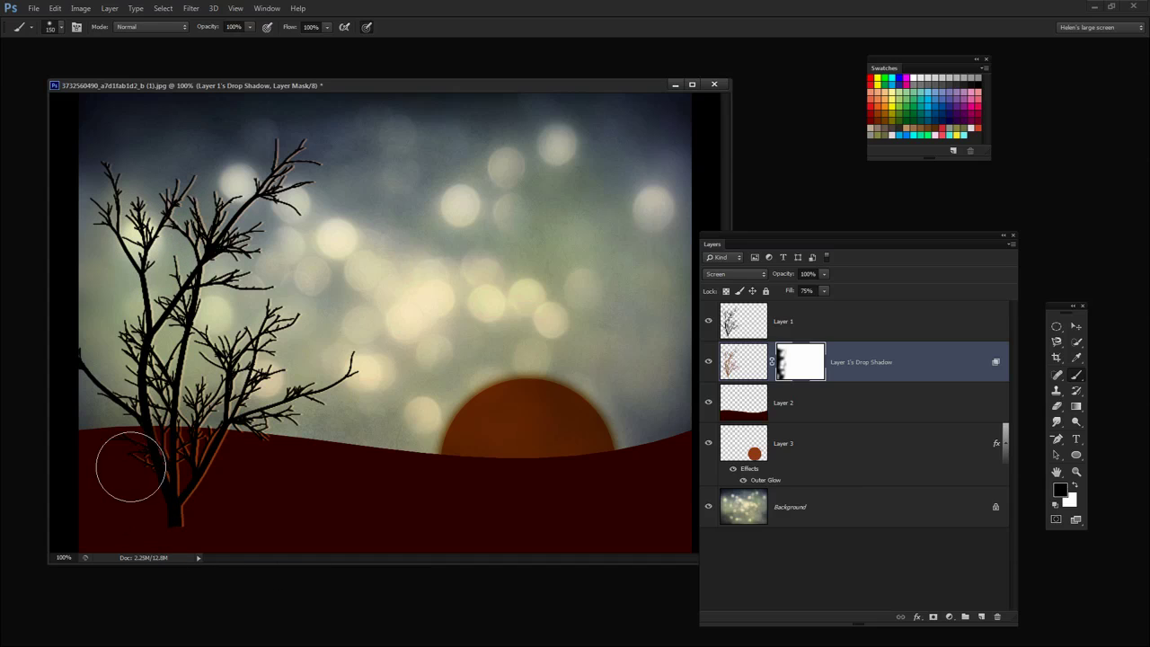
Step: Add a mask to Layer 2 and paint black at 42% opacity along the horizon
click(746, 409)
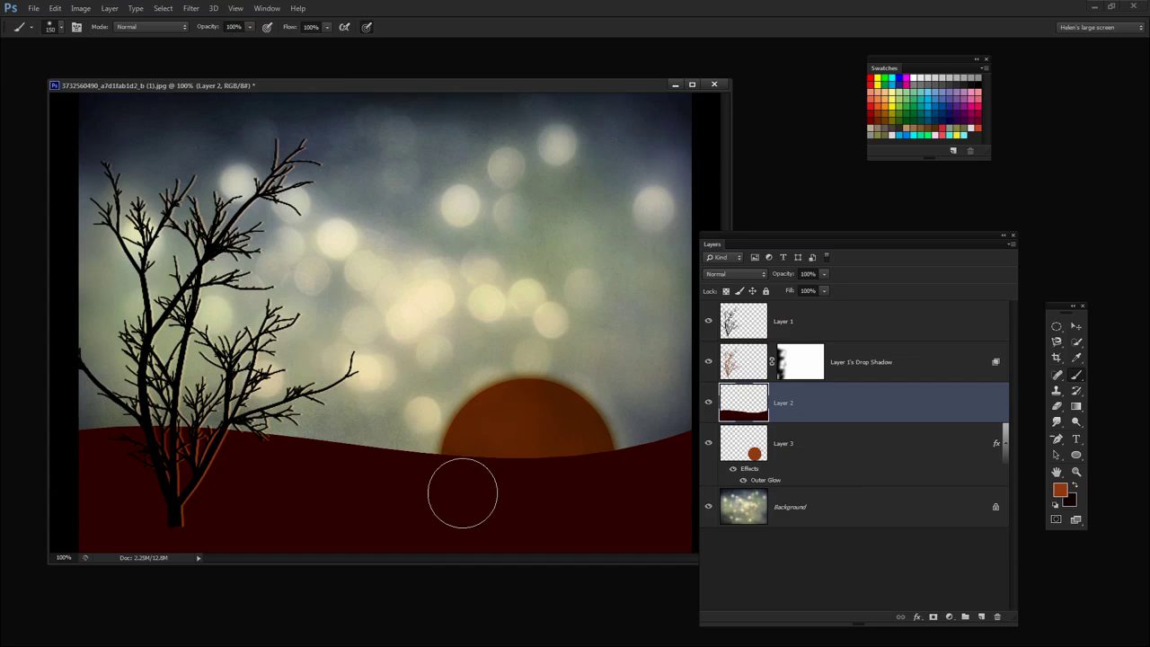
click(933, 618)
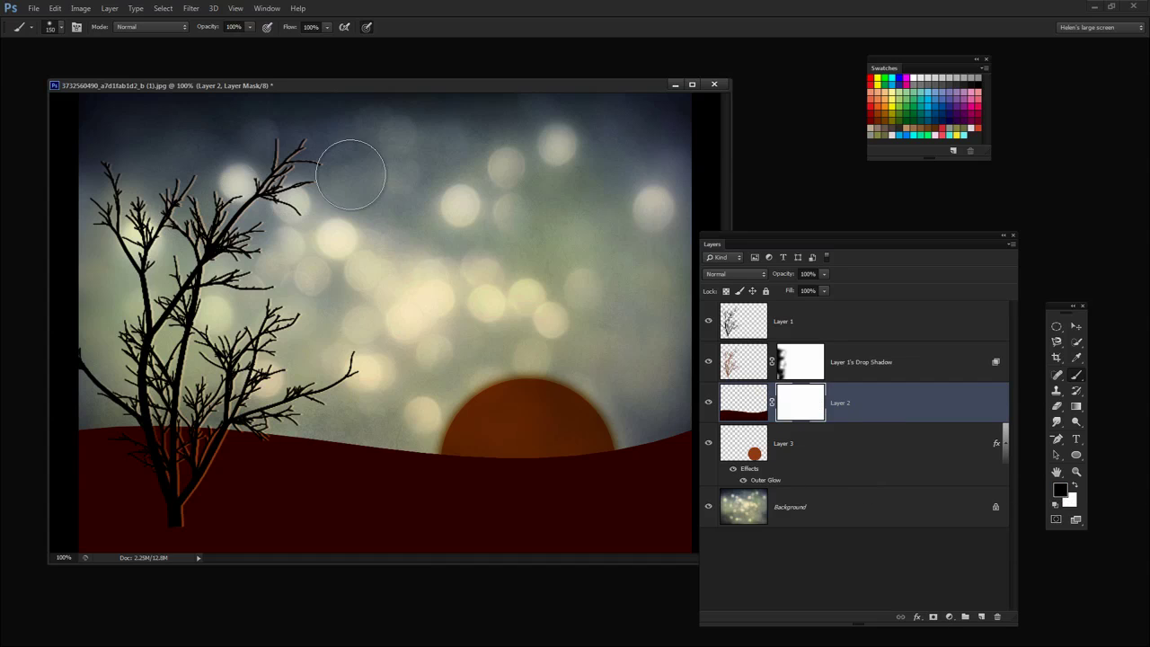
drag(250, 30, 213, 38)
mouse_move(63, 420)
mouse_down()
mouse_move(103, 407)
mouse_move(83, 418)
mouse_move(199, 411)
mouse_move(373, 433)
mouse_move(345, 415)
mouse_move(470, 420)
mouse_move(591, 440)
mouse_move(719, 378)
mouse_up()
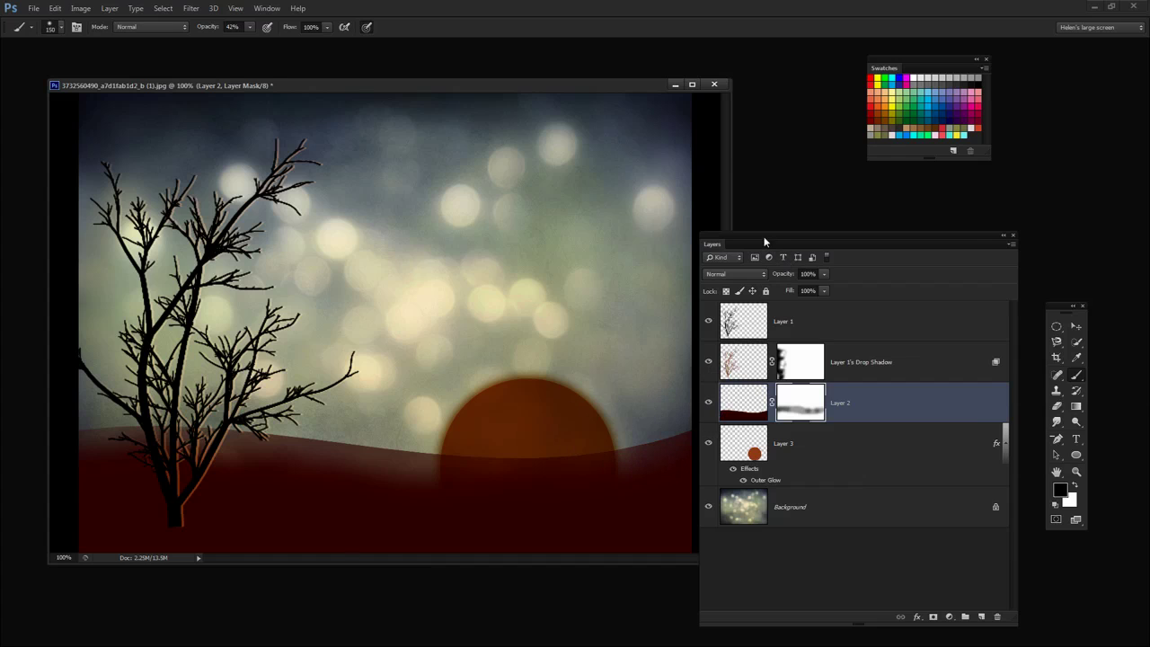
Step: With a 50 px brush, refine the hill edge between the tree and sun and right of the sun
drag(765, 242, 834, 208)
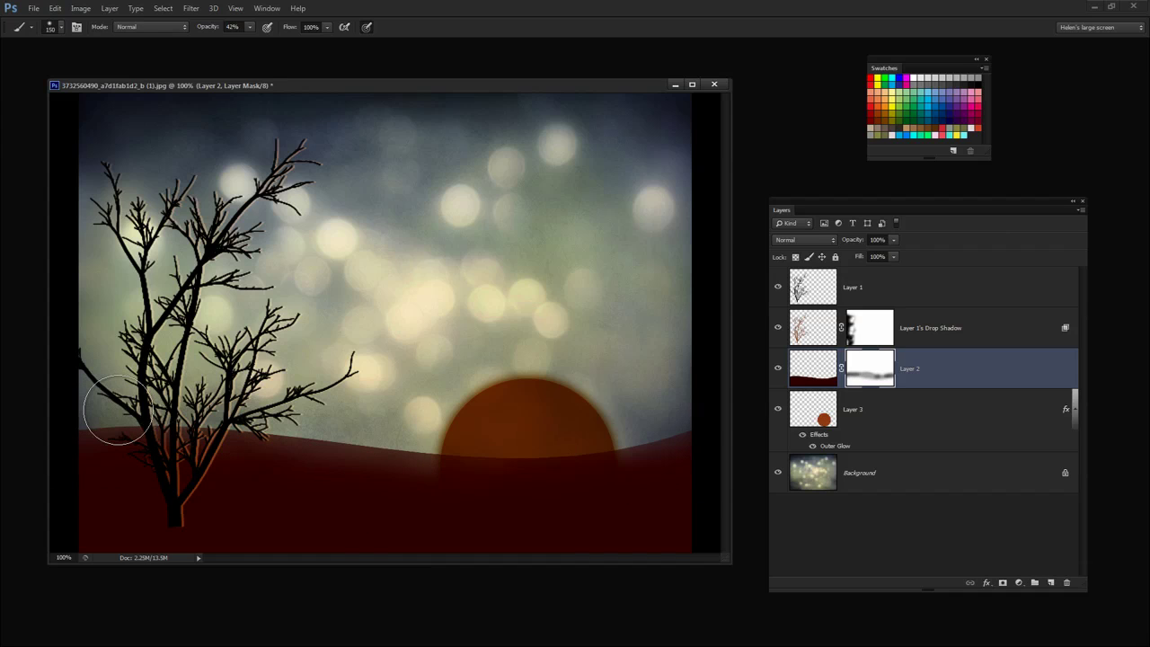
key(bracketleft)
key(bracketleft)
key(bracketleft)
key(bracketleft)
key(bracketleft)
key(bracketleft)
key(bracketleft)
mouse_move(159, 413)
mouse_down()
mouse_move(469, 447)
mouse_move(639, 440)
mouse_move(727, 408)
mouse_up()
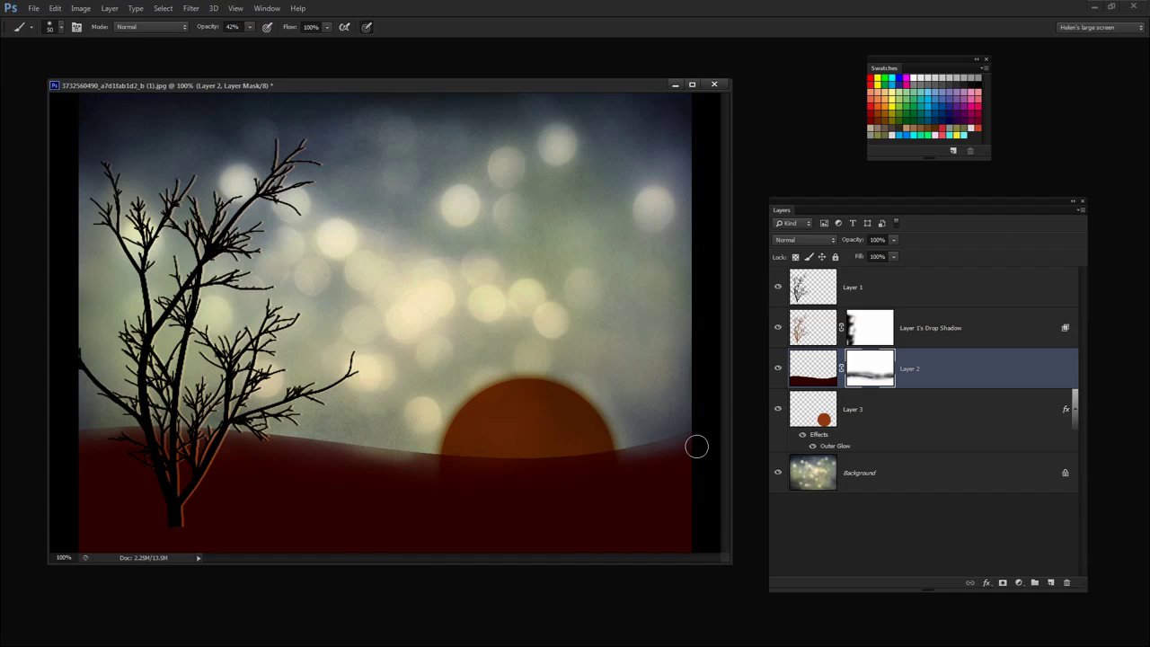
mouse_move(693, 446)
mouse_down()
mouse_move(624, 464)
mouse_move(641, 444)
mouse_move(634, 451)
mouse_move(708, 429)
mouse_move(531, 472)
mouse_move(306, 437)
mouse_move(41, 422)
mouse_move(104, 441)
mouse_move(254, 454)
mouse_move(322, 441)
mouse_move(82, 432)
mouse_move(37, 453)
mouse_move(347, 440)
mouse_move(236, 423)
mouse_move(398, 437)
mouse_up()
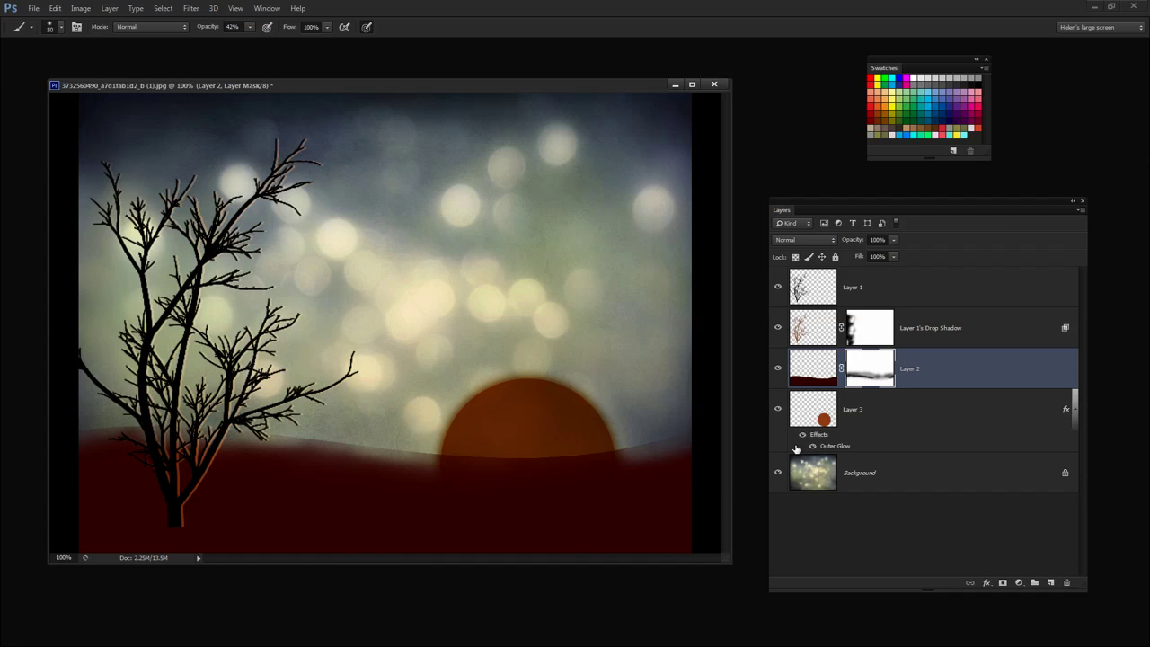
Step: Add an empty Layer 4 directly above the Background
click(863, 471)
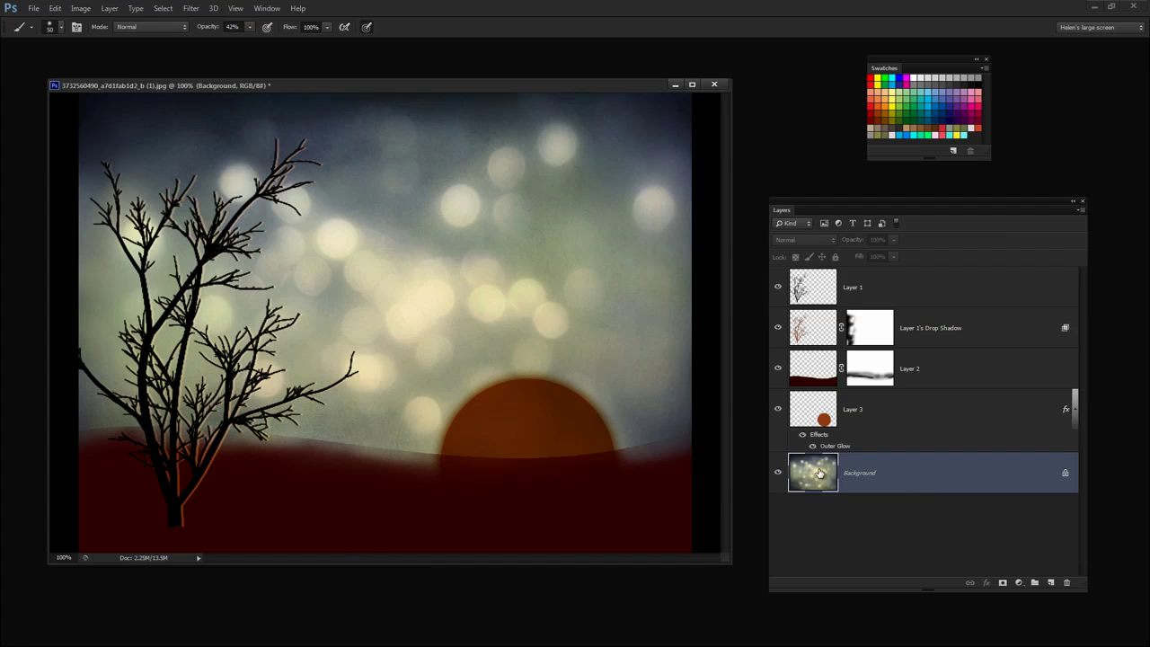
click(1050, 583)
drag(858, 206, 782, 217)
Step: For the Gradient tool, set a slate blue foreground and a near-white background colour
click(1076, 408)
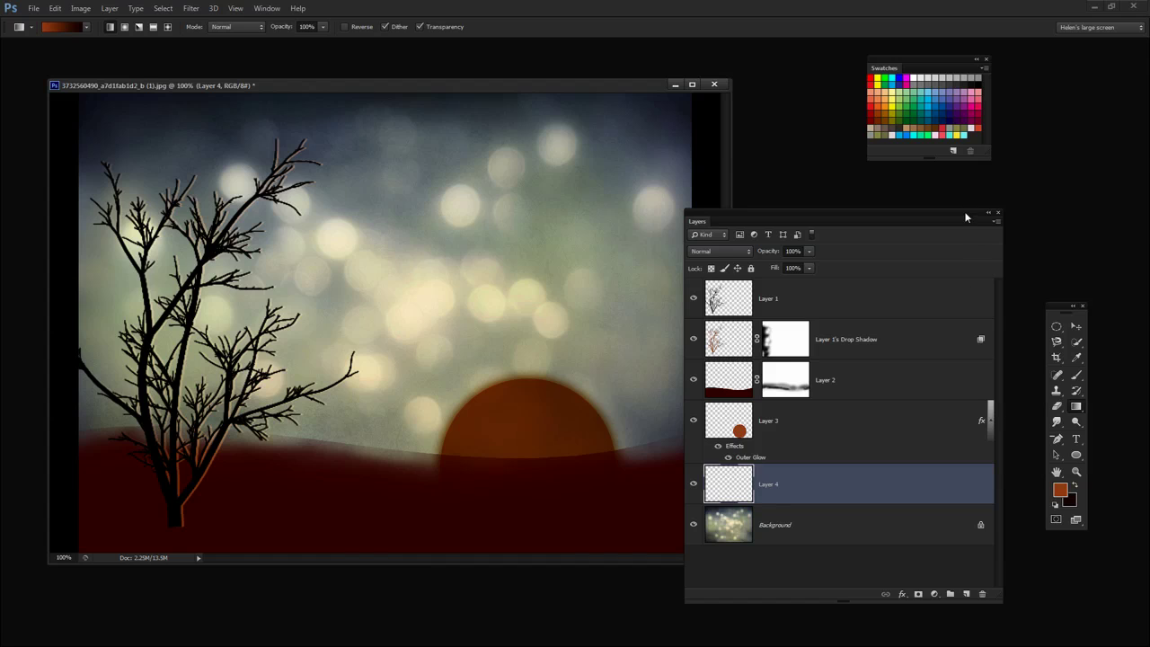
click(927, 118)
click(1061, 489)
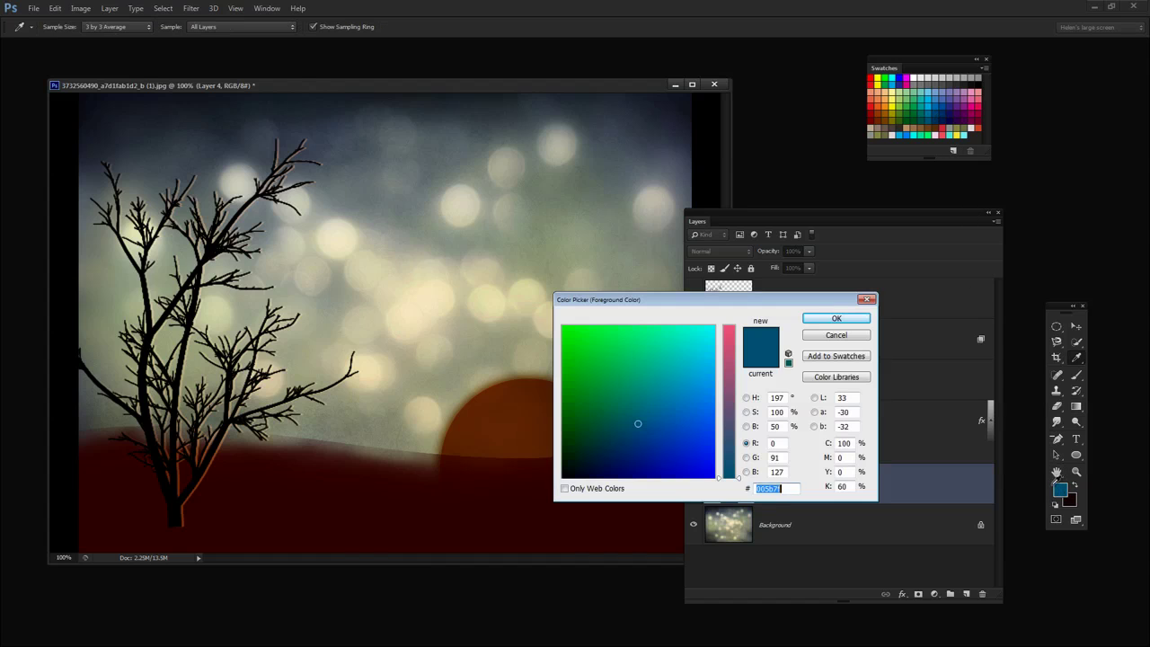
drag(719, 458, 733, 443)
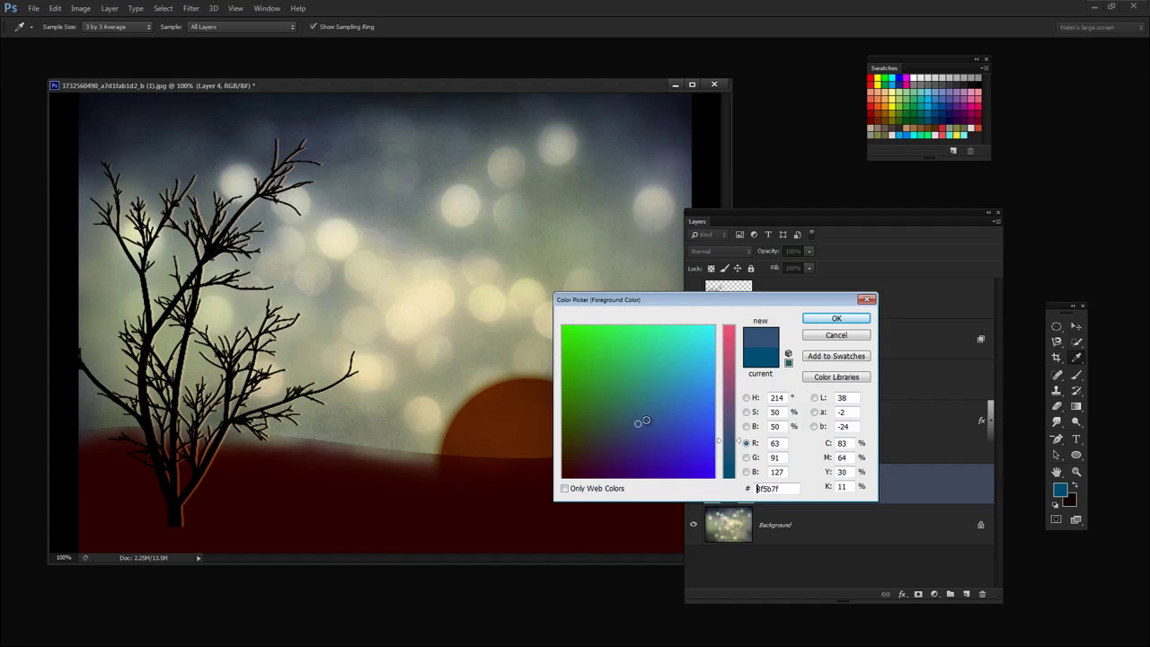
mouse_move(639, 424)
mouse_down()
mouse_move(620, 425)
mouse_move(629, 431)
mouse_up()
click(839, 318)
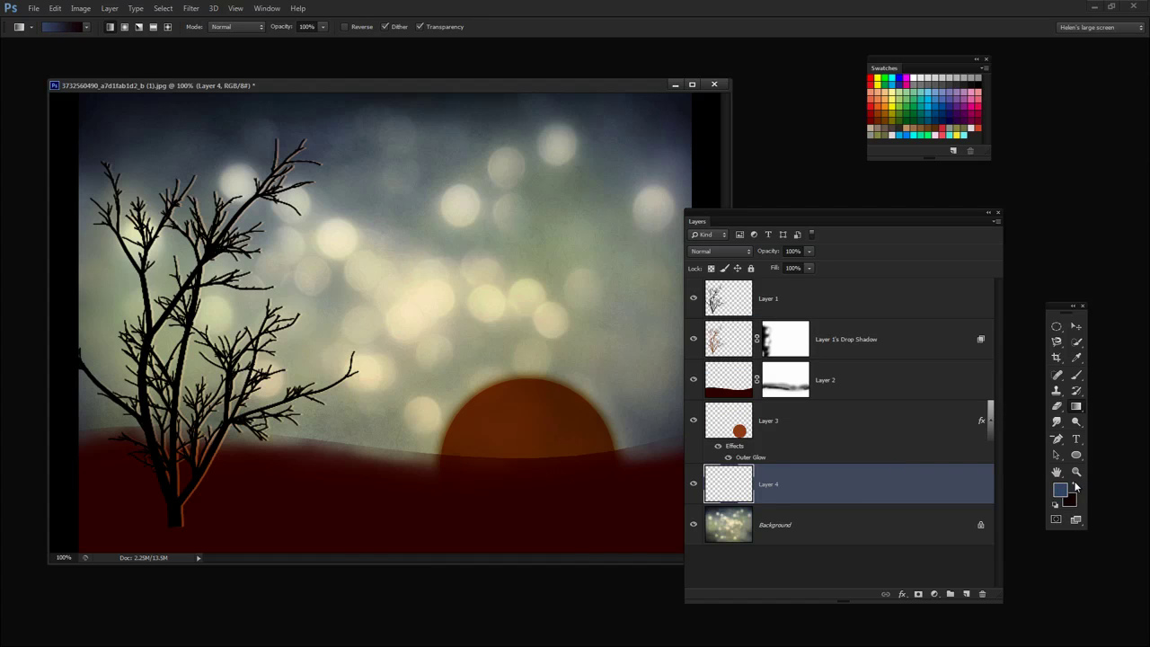
click(1076, 486)
click(1061, 492)
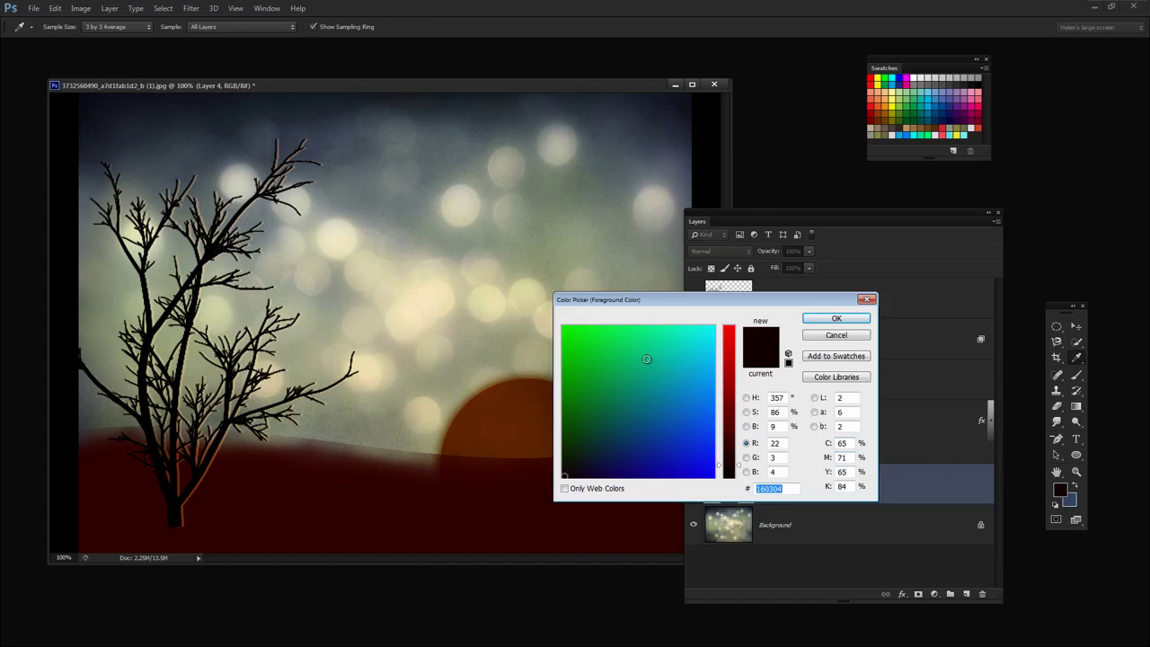
drag(701, 351, 715, 327)
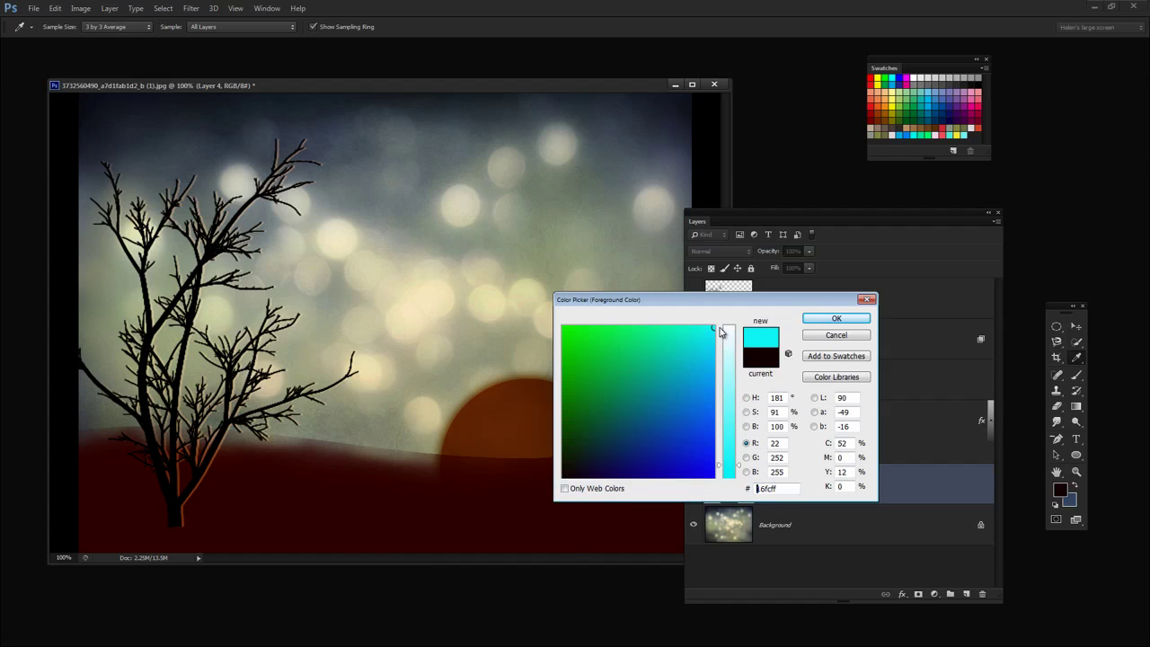
click(728, 332)
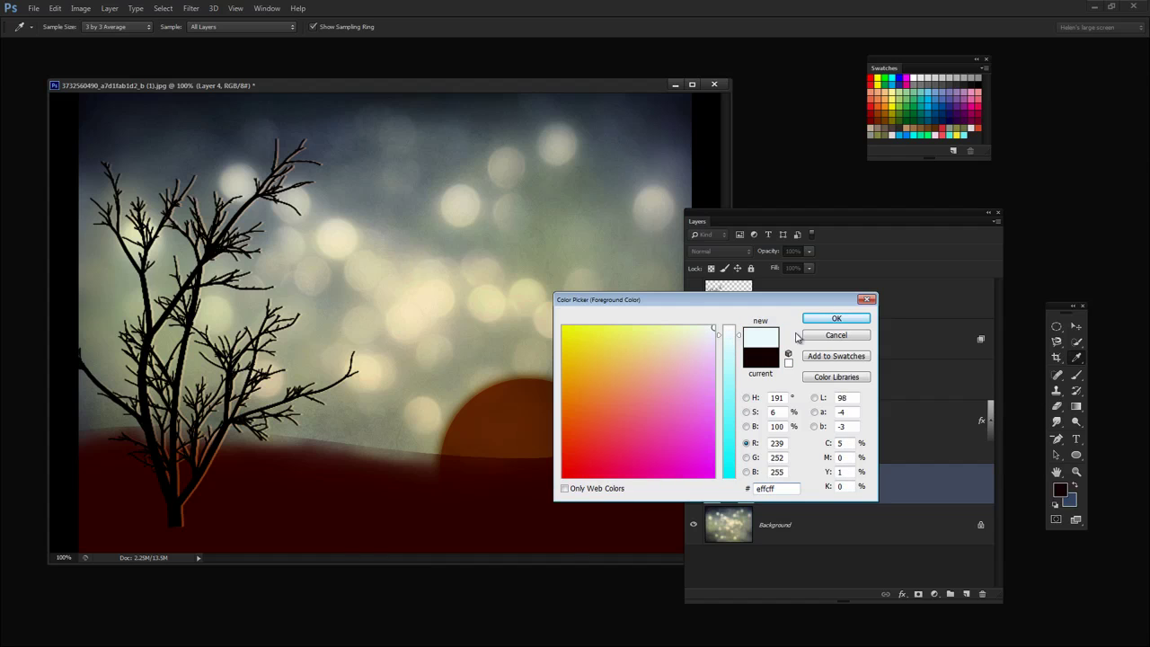
click(837, 318)
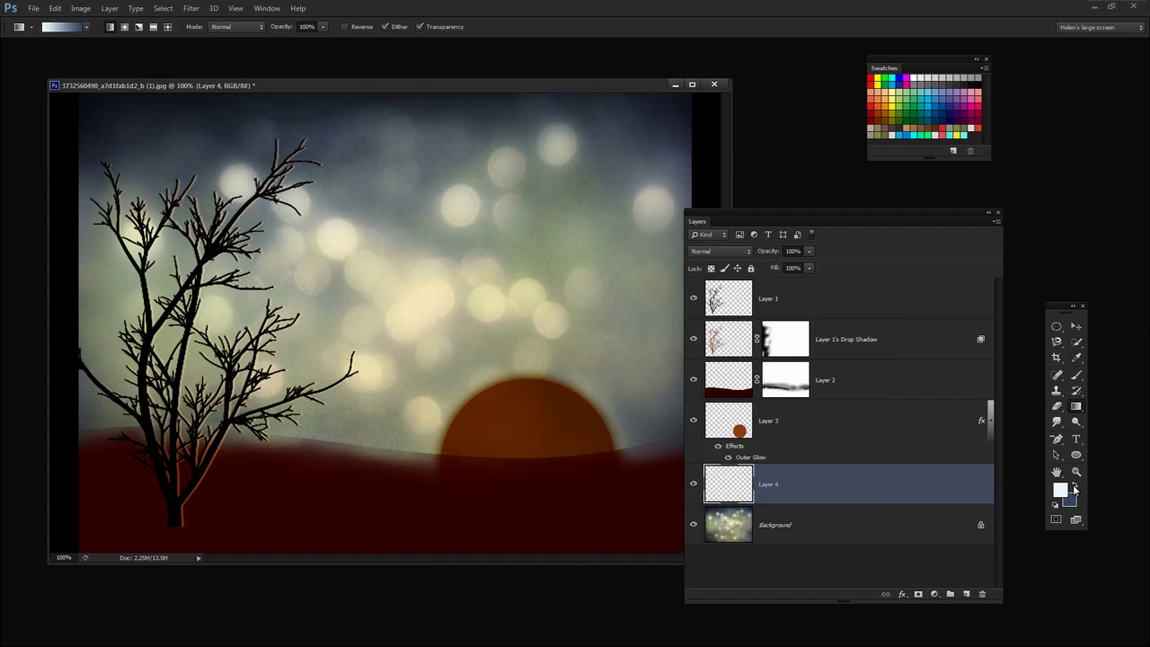
click(1075, 486)
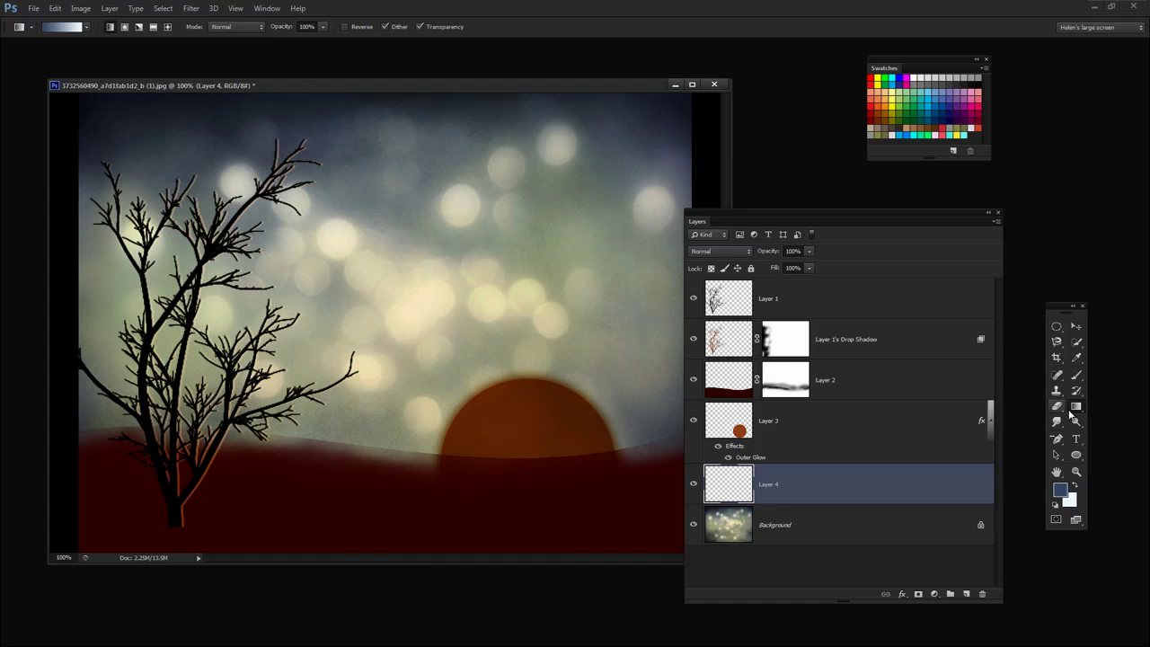
Step: Choose the Foreground to Background gradient preset in Linear style
click(86, 29)
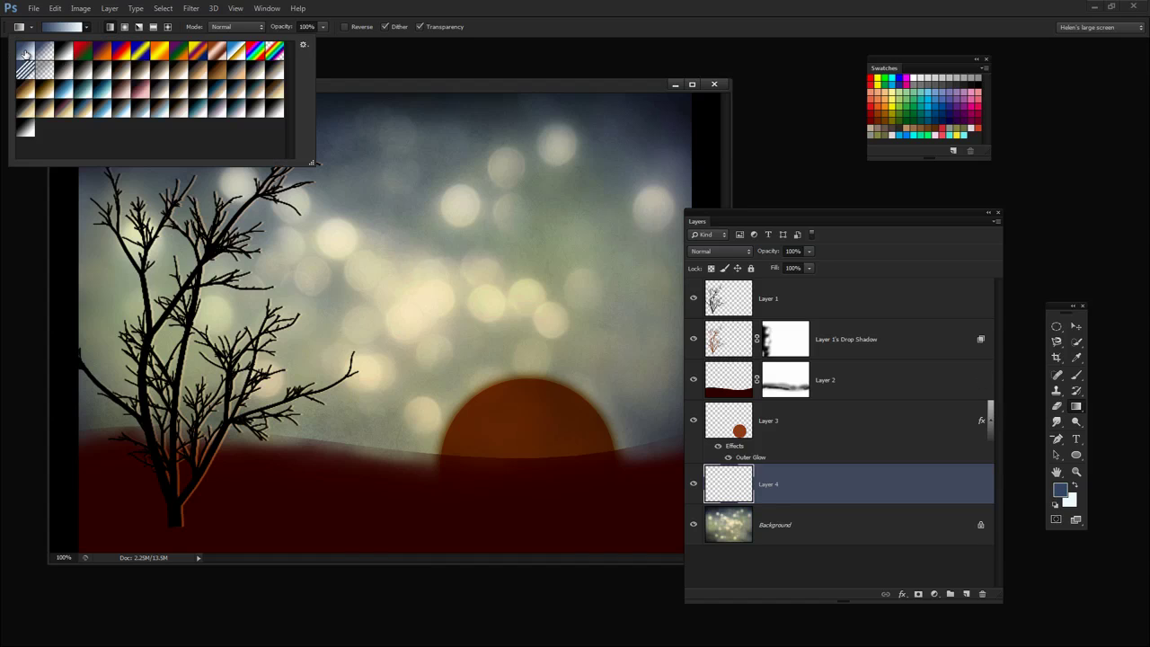
click(25, 53)
click(110, 27)
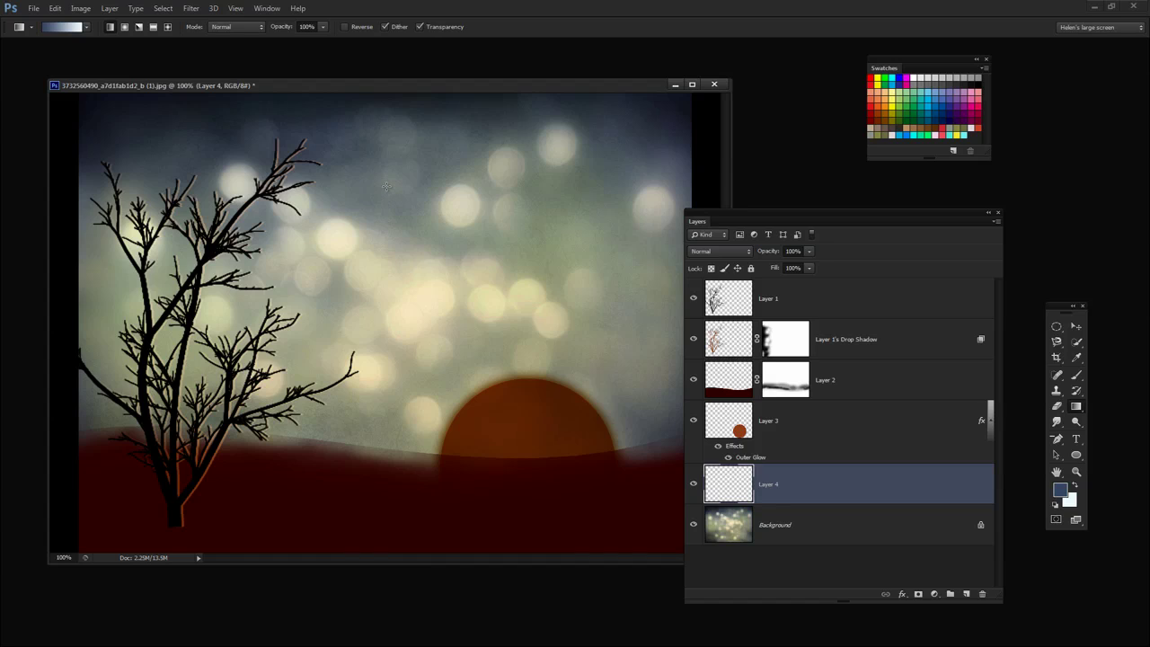
Step: Drag the gradient top to bottom across Layer 4 and set Layer 4 to Multiply
drag(384, 177, 389, 473)
drag(388, 485, 389, 486)
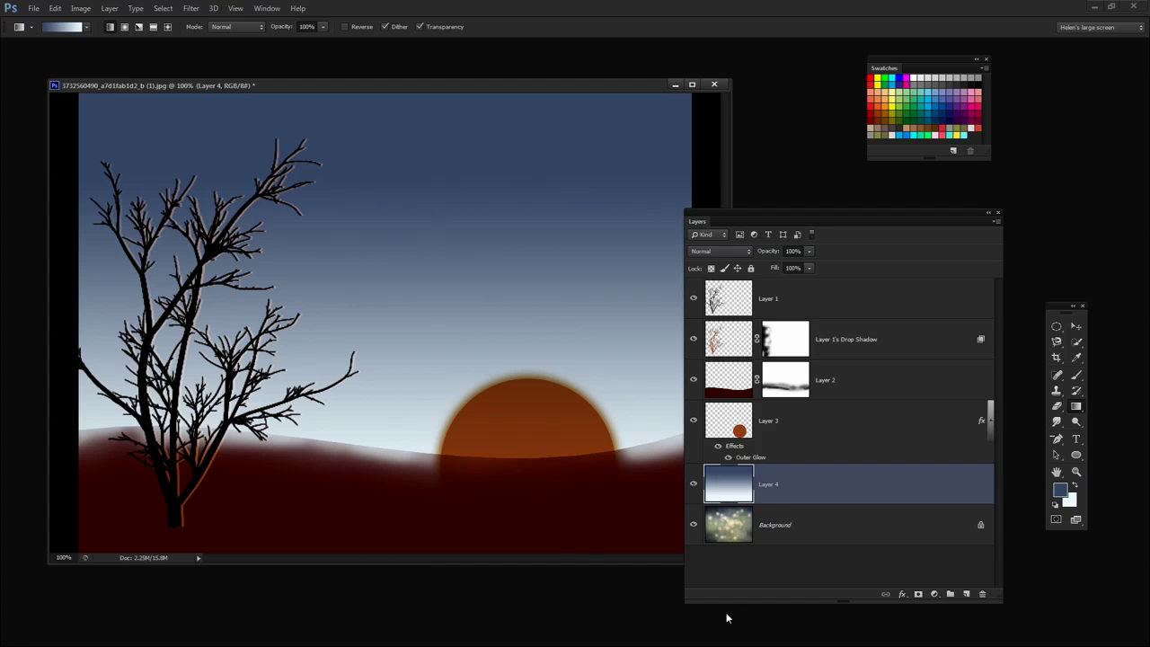
click(719, 250)
click(717, 303)
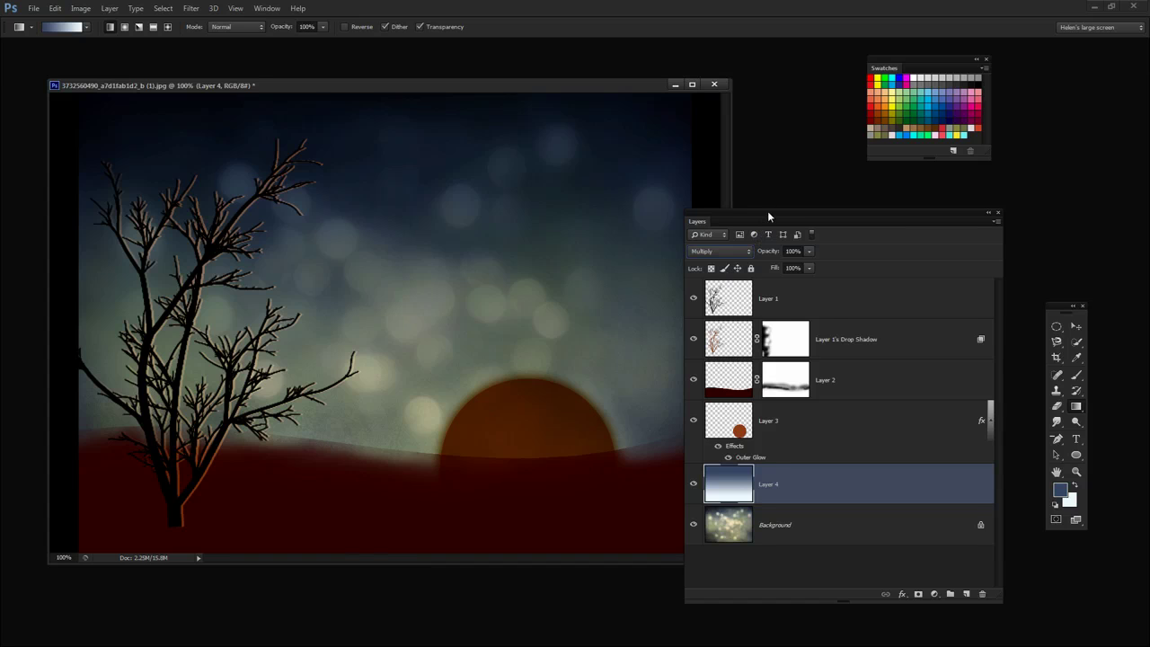
Step: Paint white on Layer 2's mask to restore the hill edge right of the sun, and enlarge the document window
drag(768, 216, 816, 197)
click(838, 363)
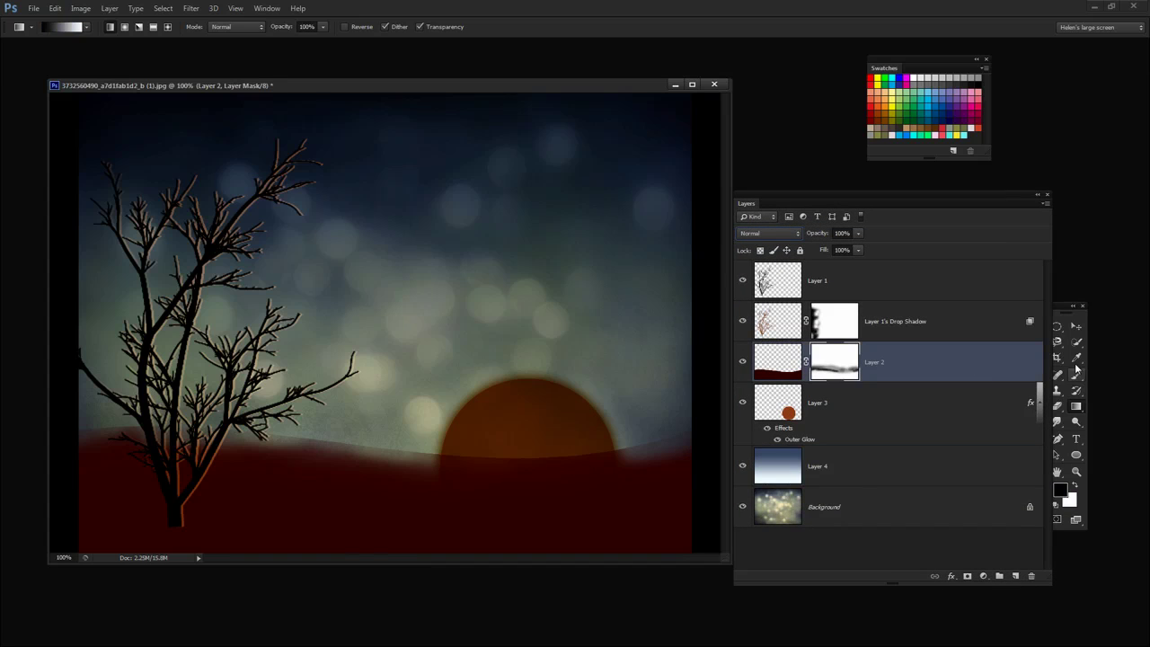
click(1077, 375)
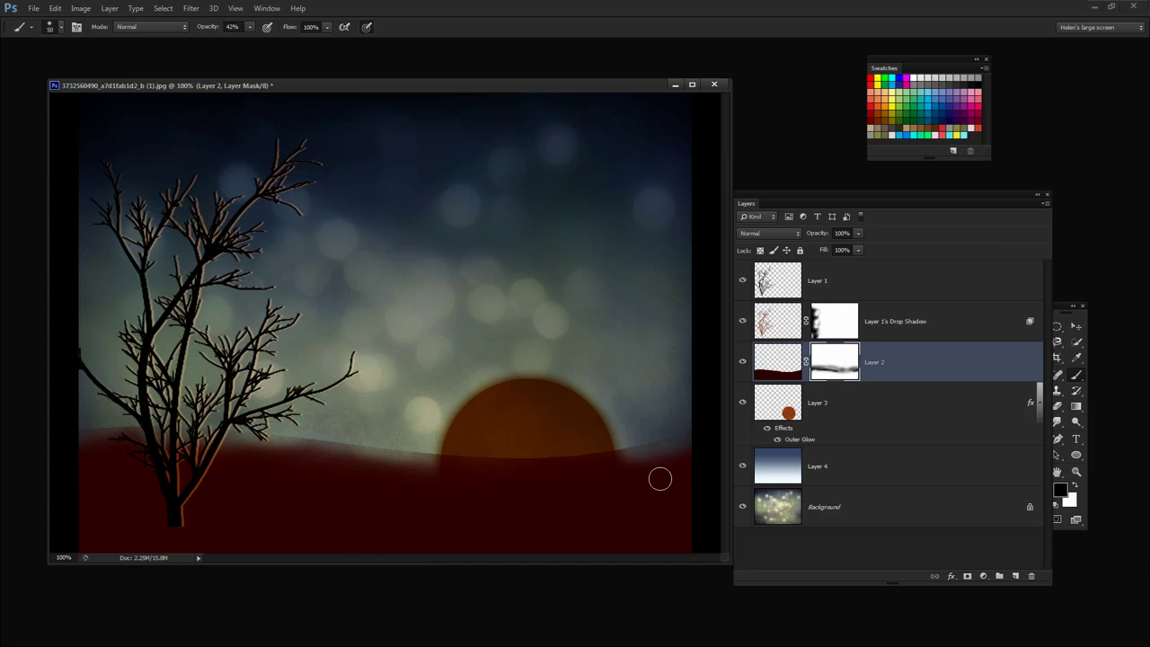
key(x)
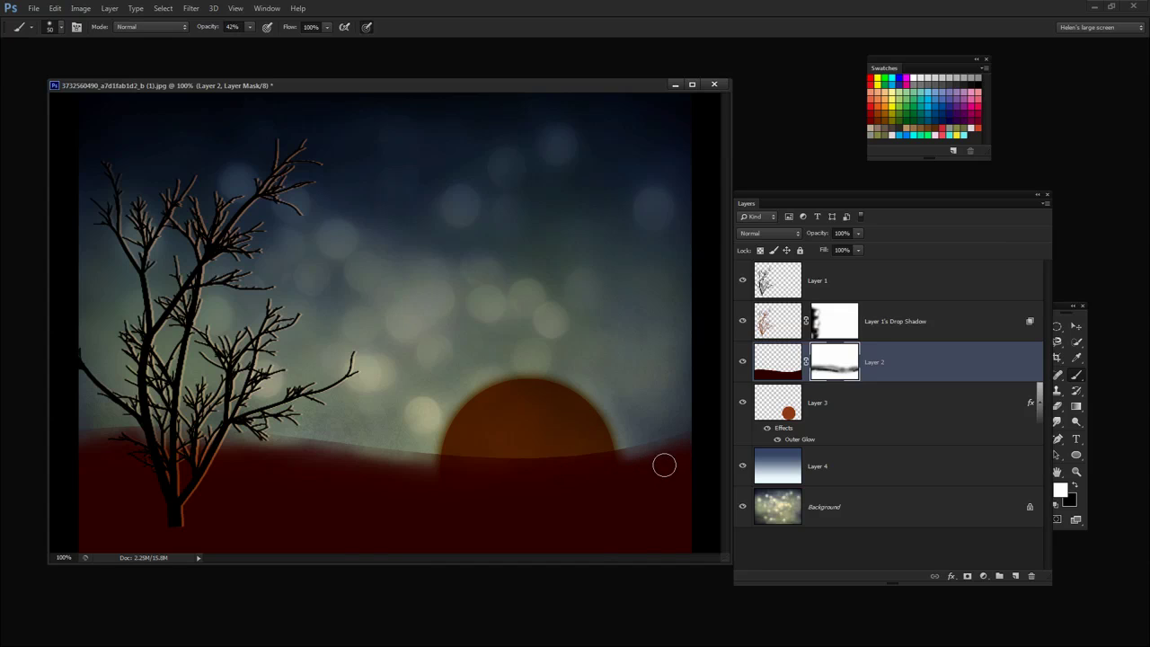
mouse_move(690, 435)
mouse_down()
mouse_move(626, 477)
mouse_move(635, 465)
mouse_move(574, 470)
mouse_move(479, 499)
mouse_move(414, 497)
mouse_move(440, 479)
mouse_move(282, 468)
mouse_move(440, 473)
mouse_move(276, 438)
mouse_move(275, 455)
mouse_move(64, 453)
mouse_move(194, 449)
mouse_move(139, 529)
mouse_up()
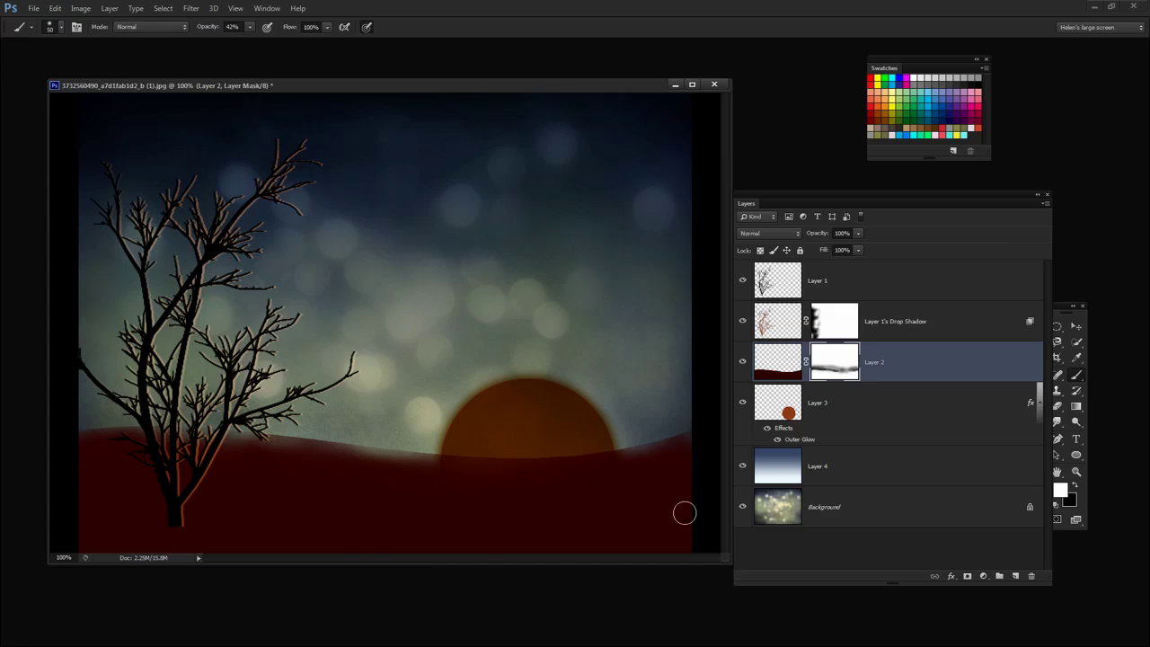
mouse_move(730, 562)
mouse_down()
mouse_move(806, 581)
mouse_move(796, 602)
mouse_move(770, 611)
mouse_move(777, 618)
mouse_up()
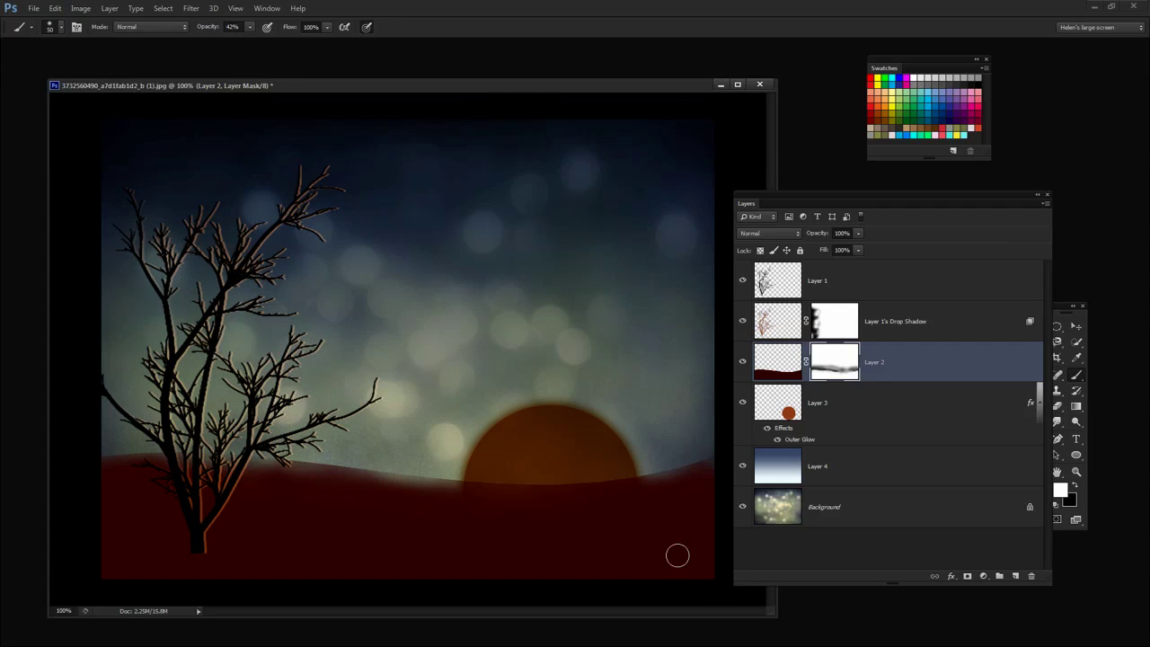
drag(776, 200, 867, 210)
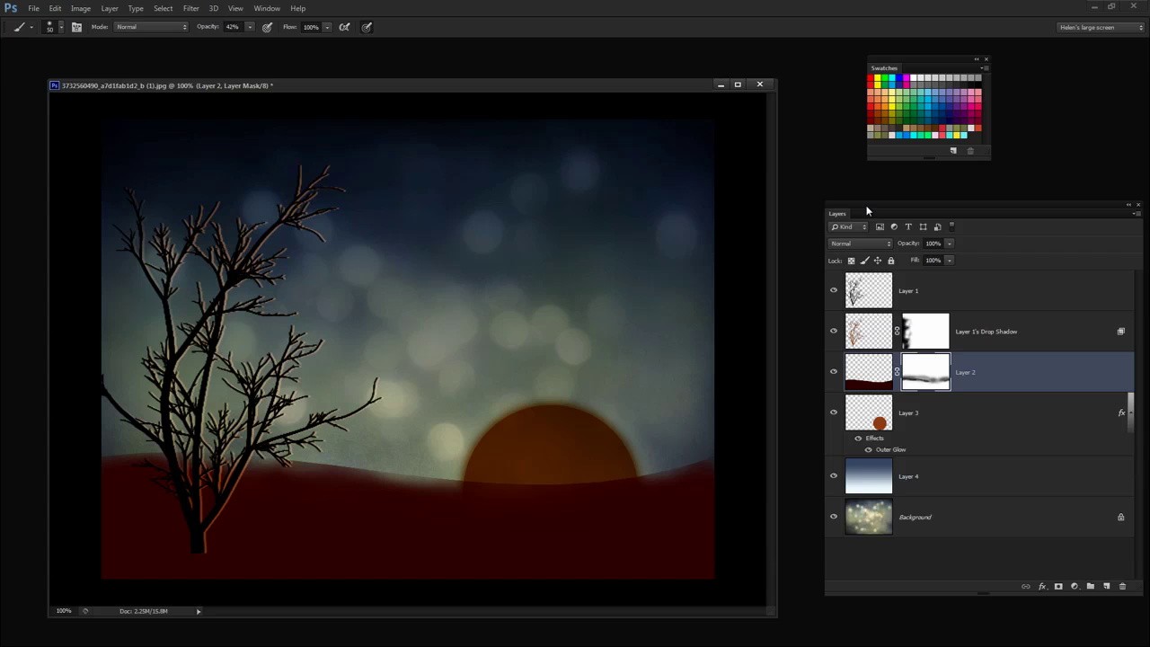